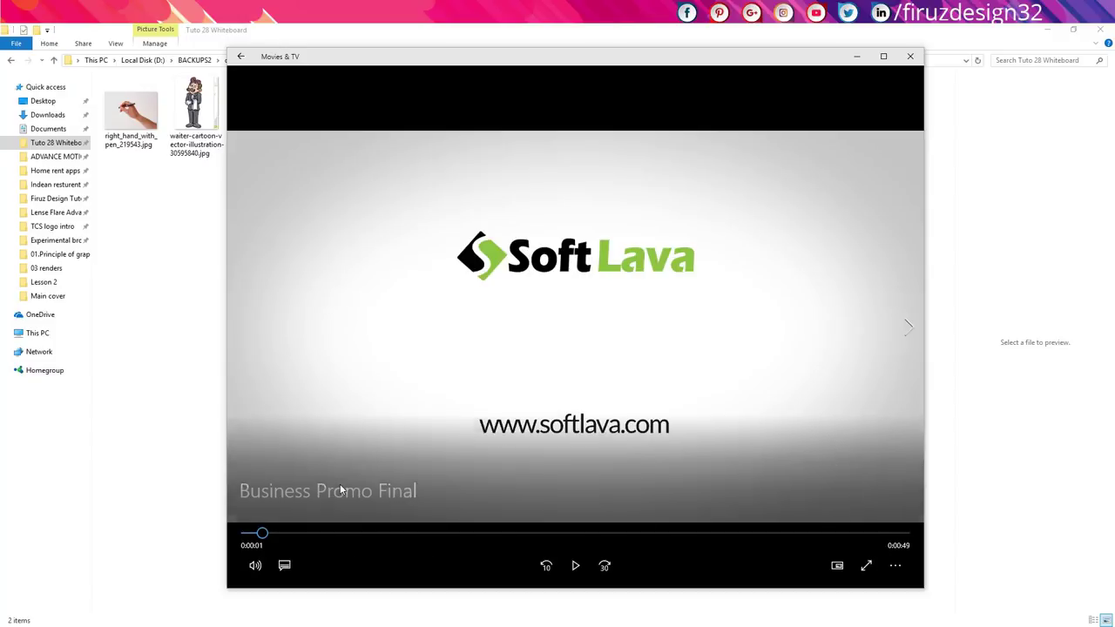
Play the Business Promo Final video from the beginning in full screen.
left_click_drag(262, 532, 246, 534)
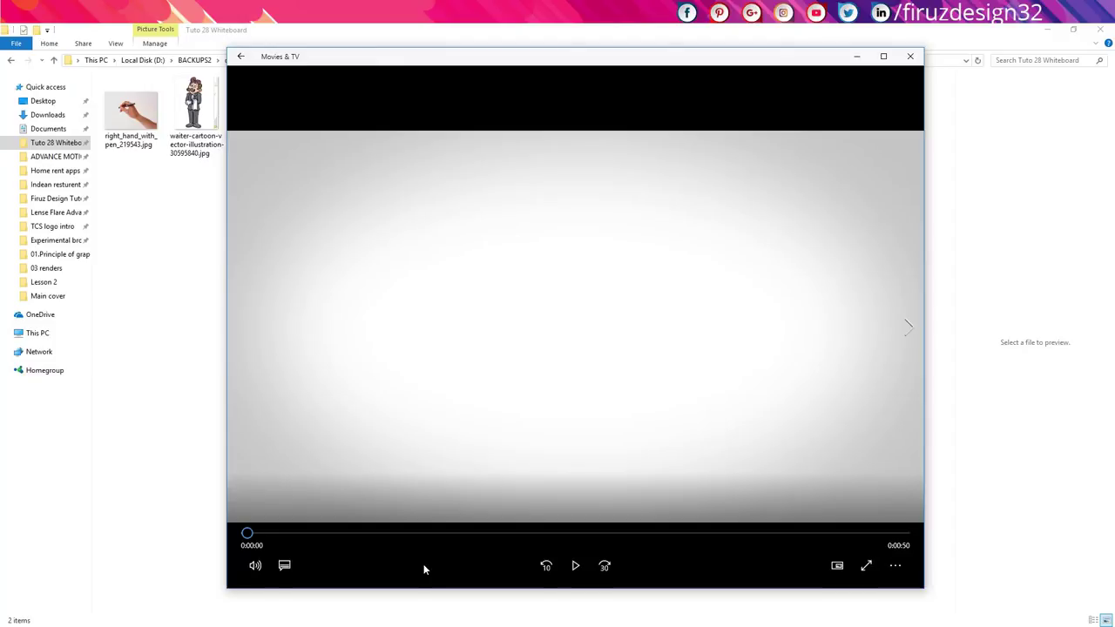
left_click(576, 566)
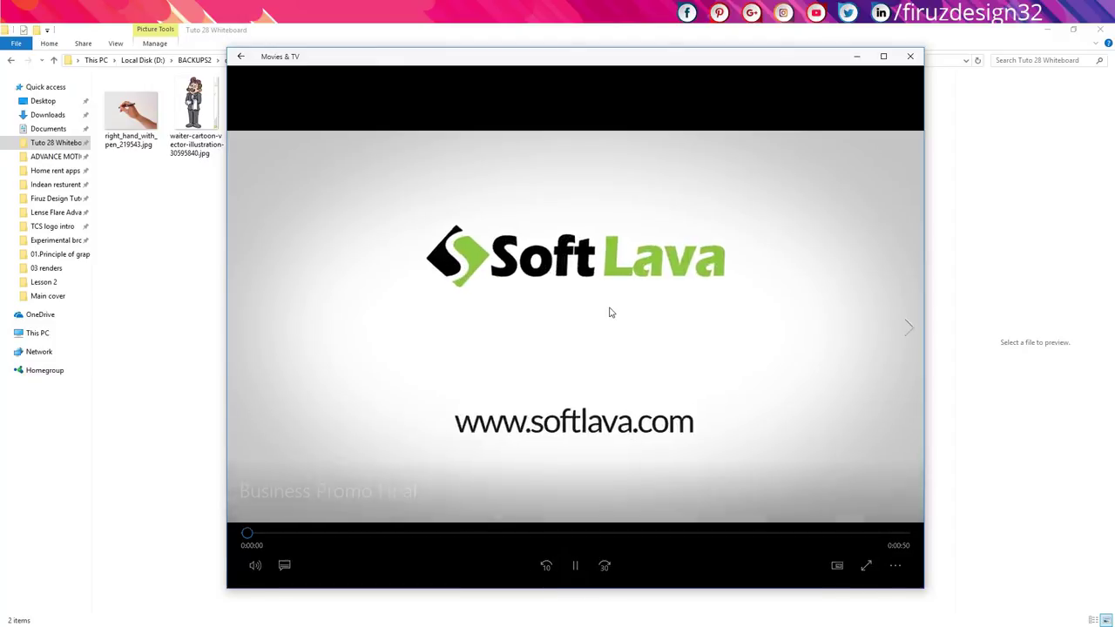
double_click(610, 311)
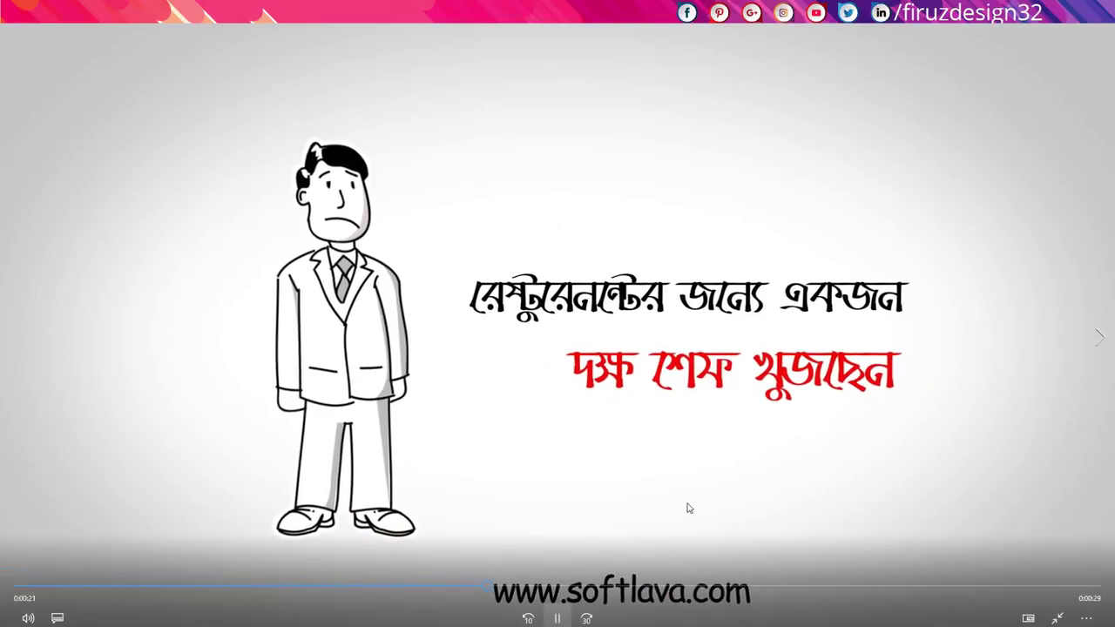
Replay the hand-drawing scene of the suited man from 0:19 in the promo video, pause it and minimise the player.
left_click(557, 619)
left_click(471, 584)
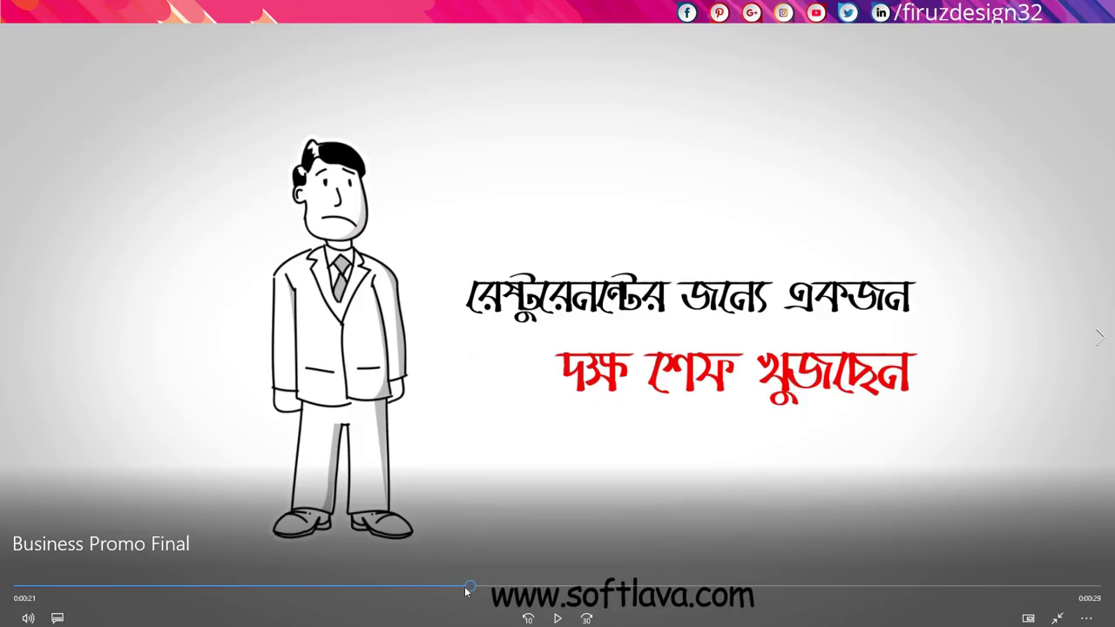
left_click(440, 587)
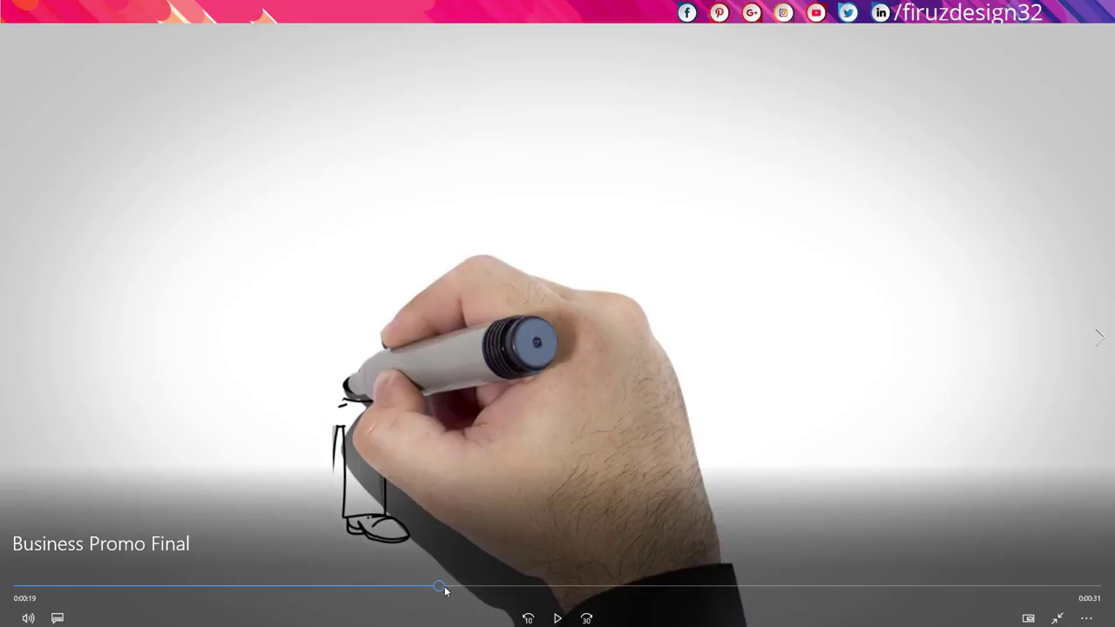
left_click(563, 618)
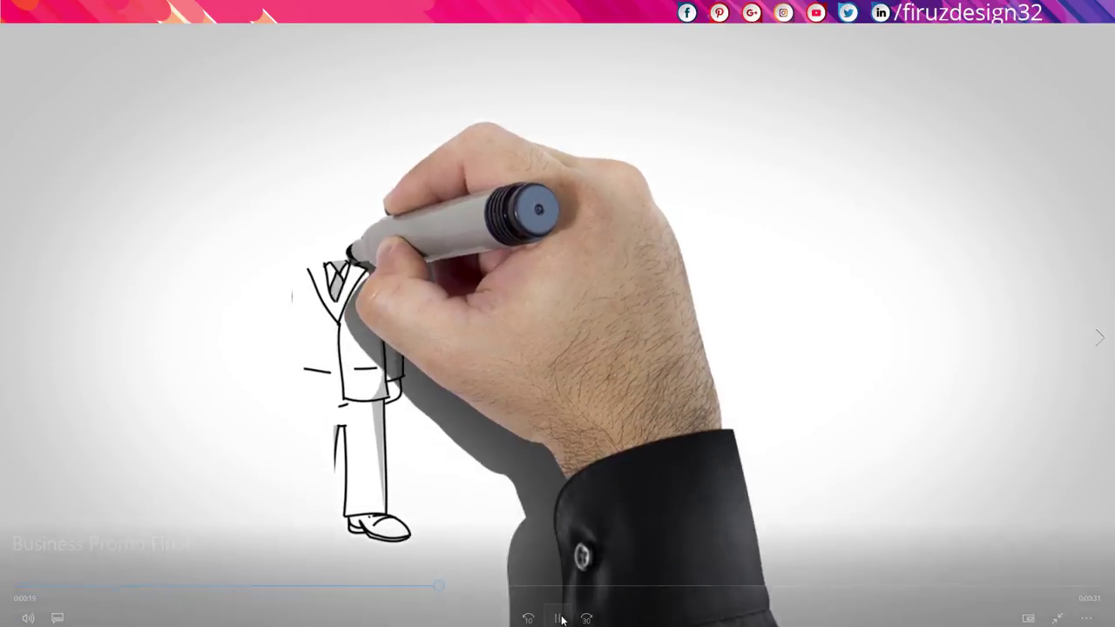
left_click(681, 348)
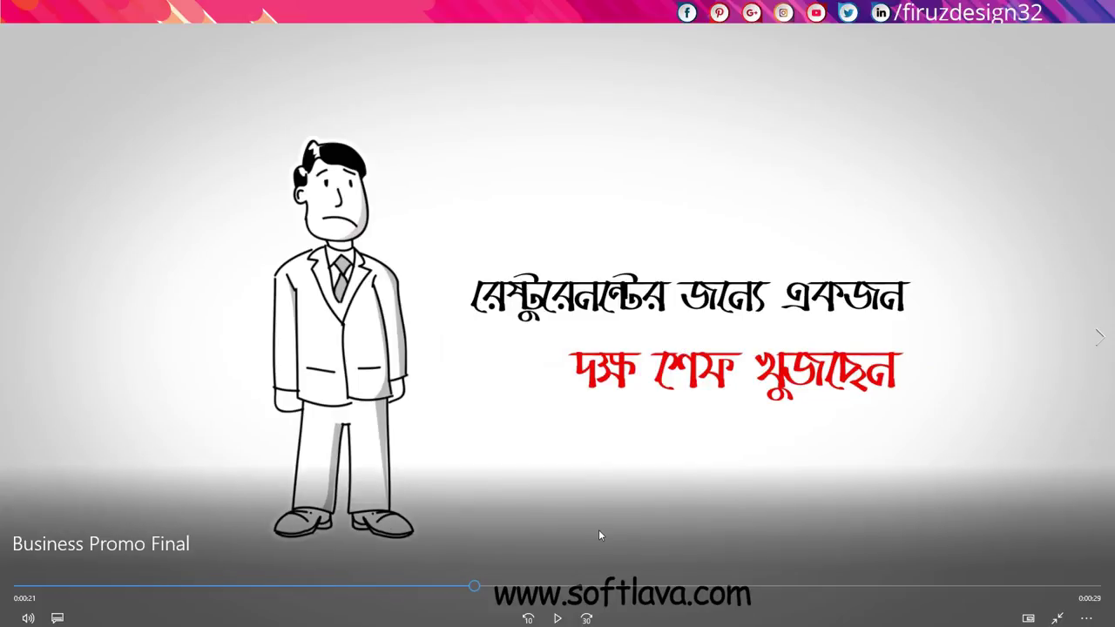
key("Escape")
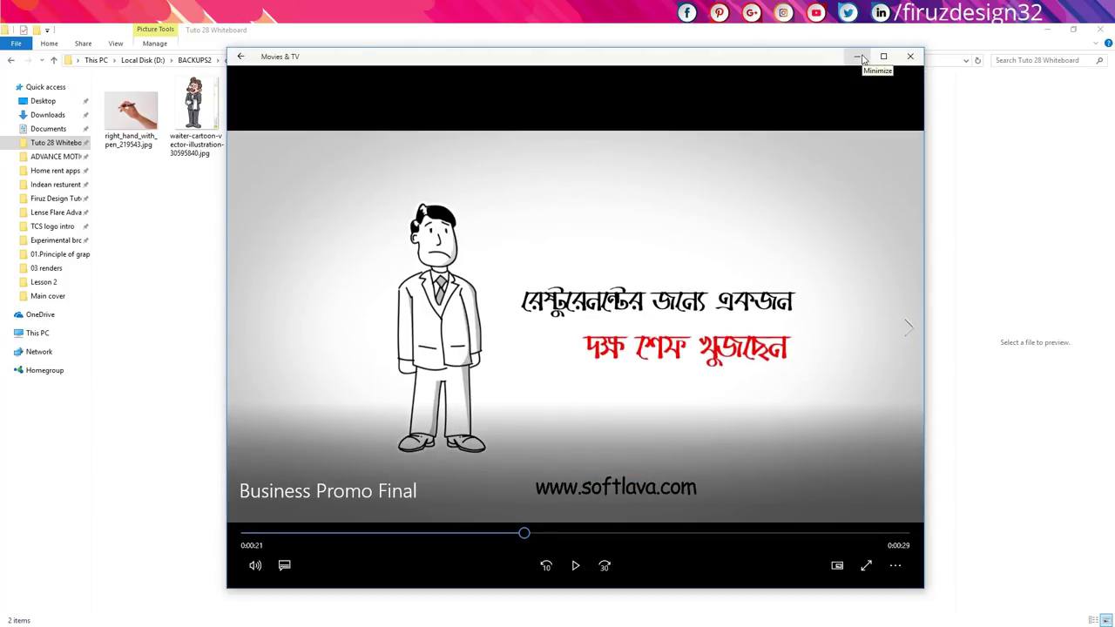
left_click(860, 56)
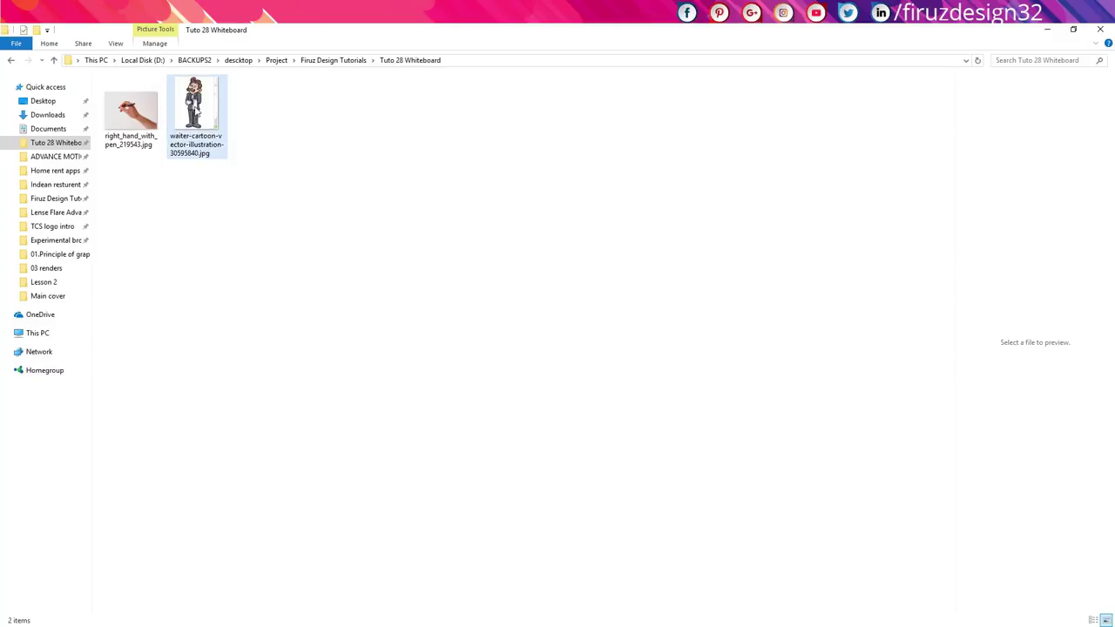
Preview the waiter cartoon and hand-with-pen images from the Tuto 28 Whiteboard folder and close the viewer.
double_click(197, 112)
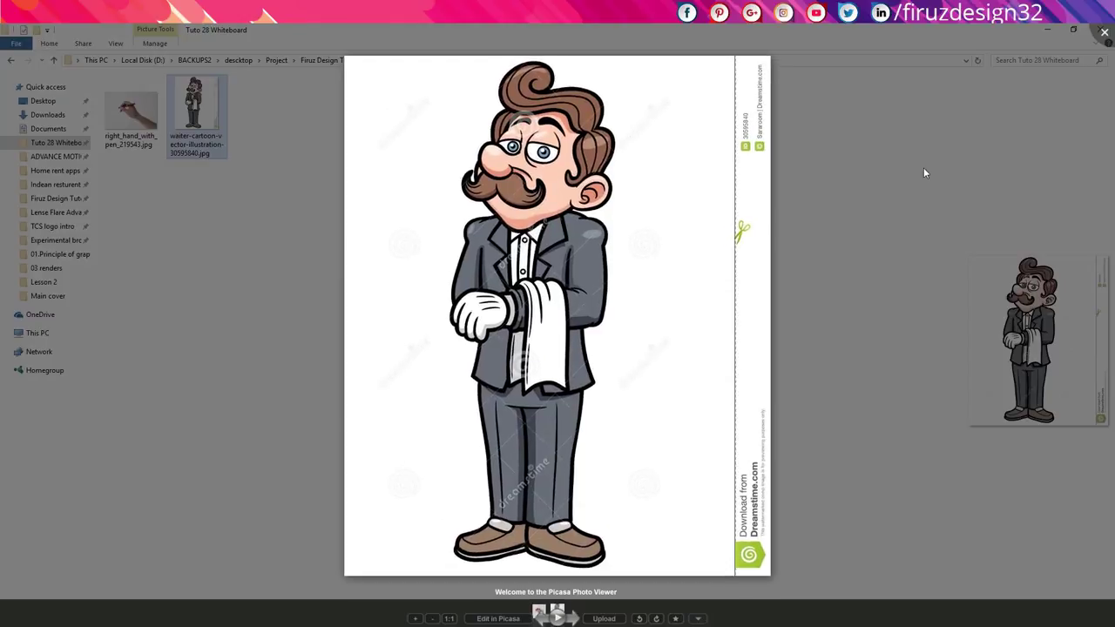
key("Left")
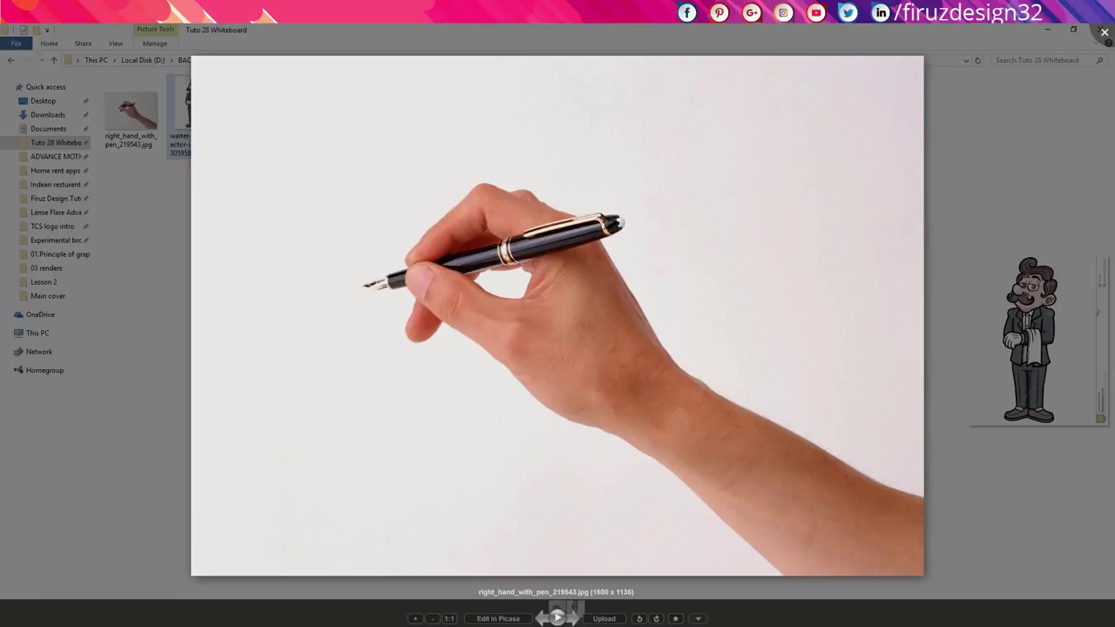
left_click(1105, 31)
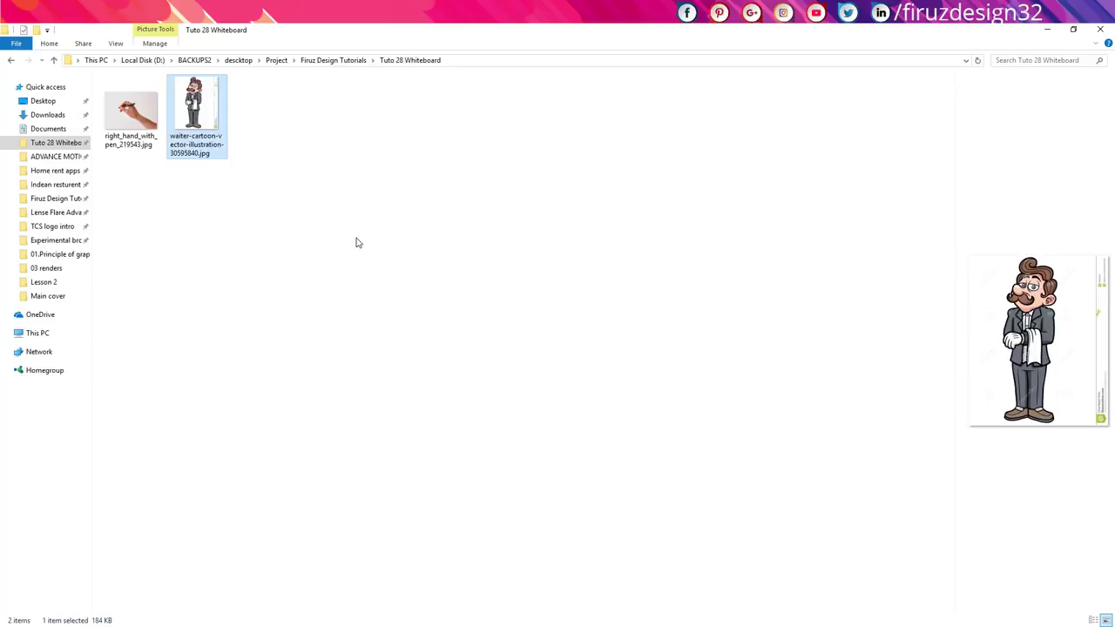
double_click(193, 109)
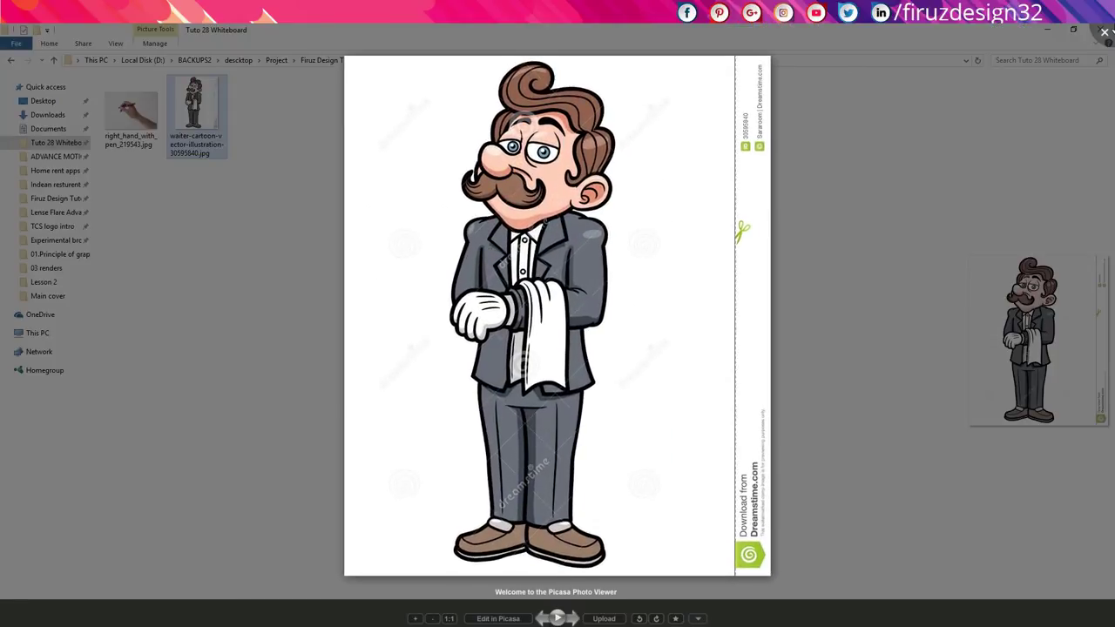
key("Escape")
Open the waiter cartoon JPG in Photoshop and unlock its background layer.
right_click(192, 109)
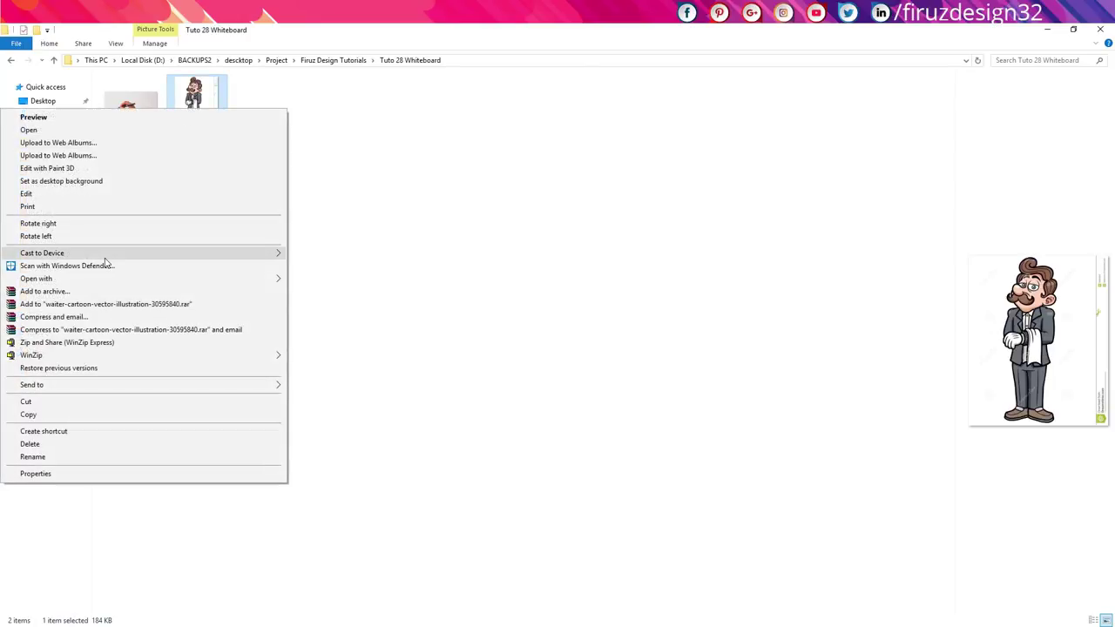
mouse_move(100, 279)
left_click(345, 292)
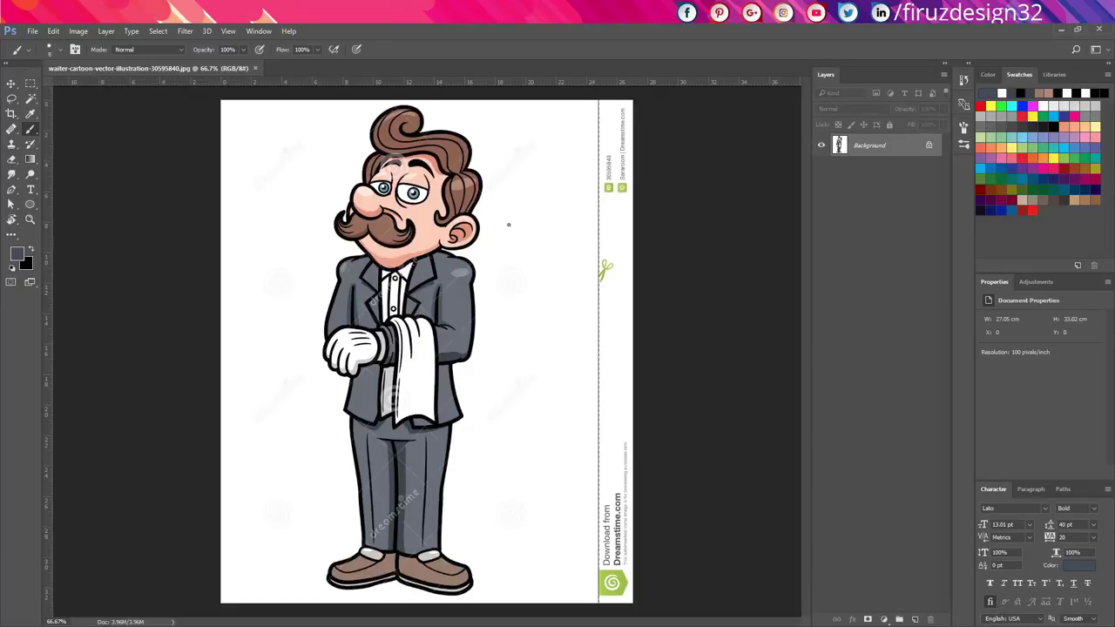
left_click(929, 145)
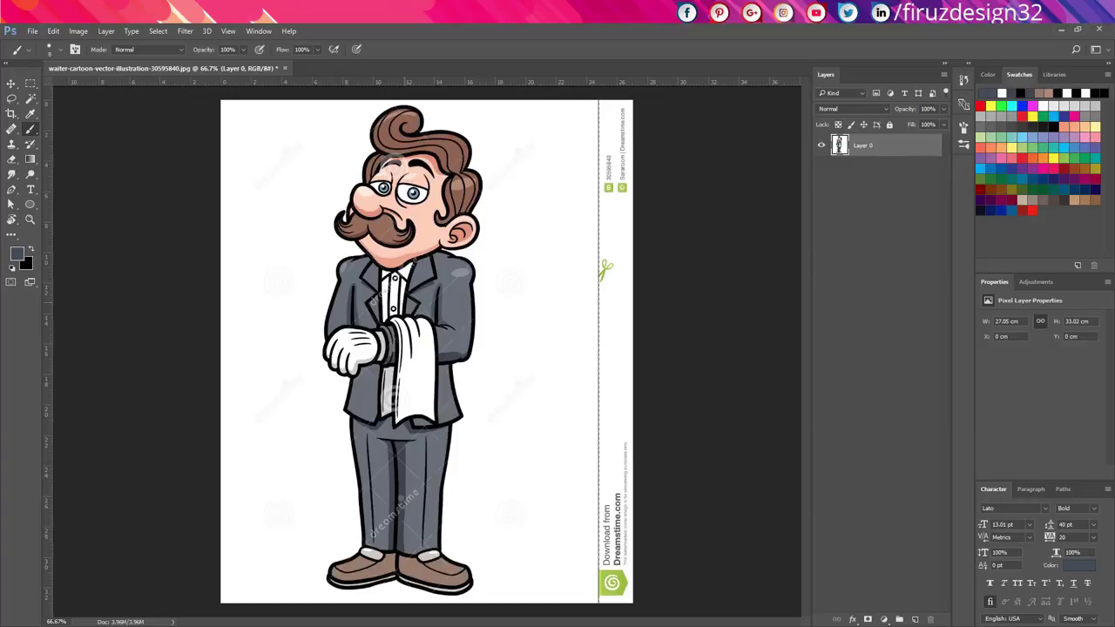
Save the waiter image as waiter-cartoon-vector-illustration-30595840.psd in the Tuto 28 Whiteboard folder, keeping layers.
scroll(366, 347, "up", 3)
scroll(478, 352, "down", 4)
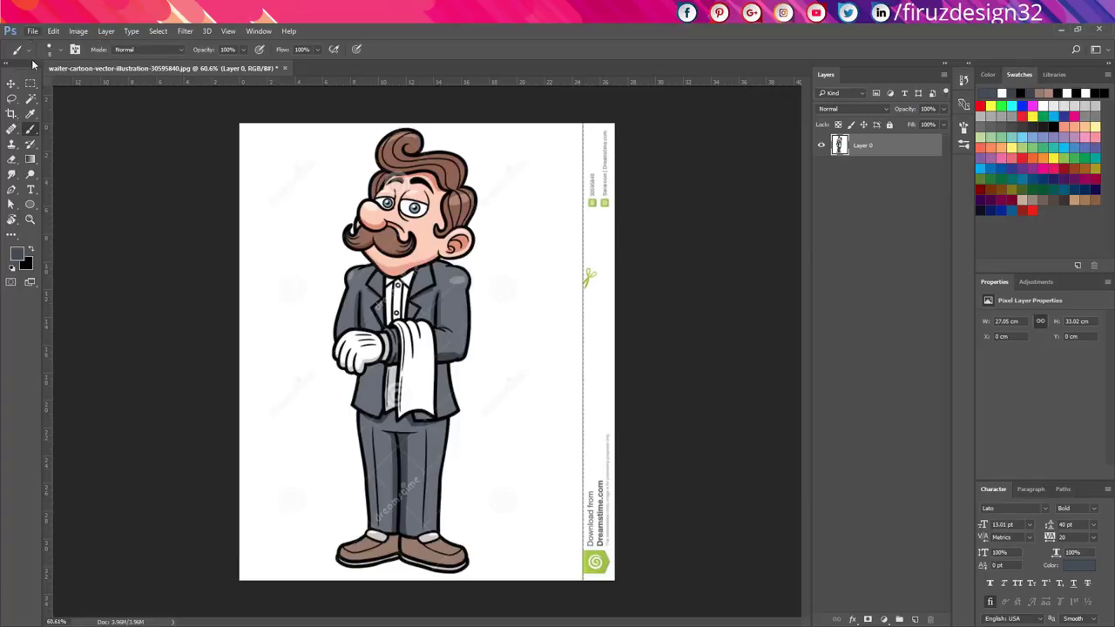
left_click(33, 31)
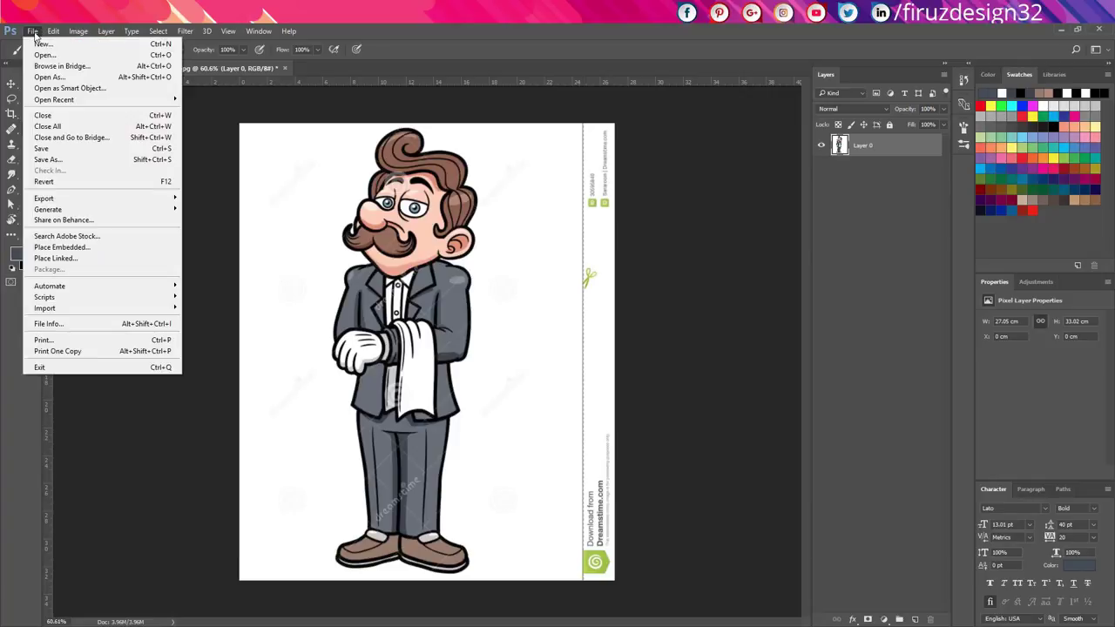
left_click(62, 160)
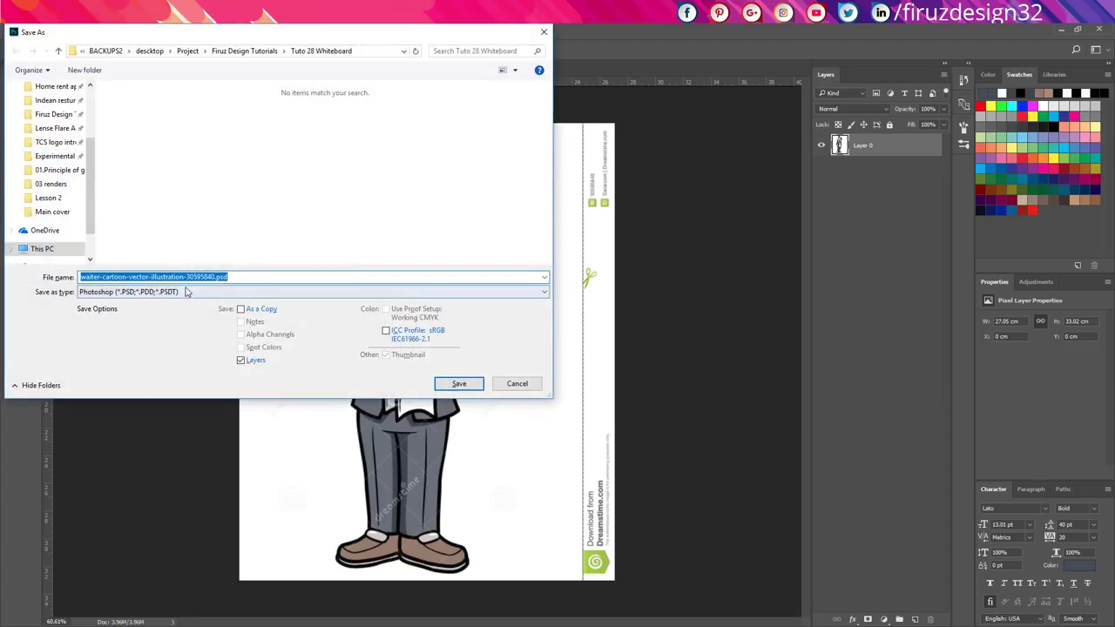
left_click(459, 383)
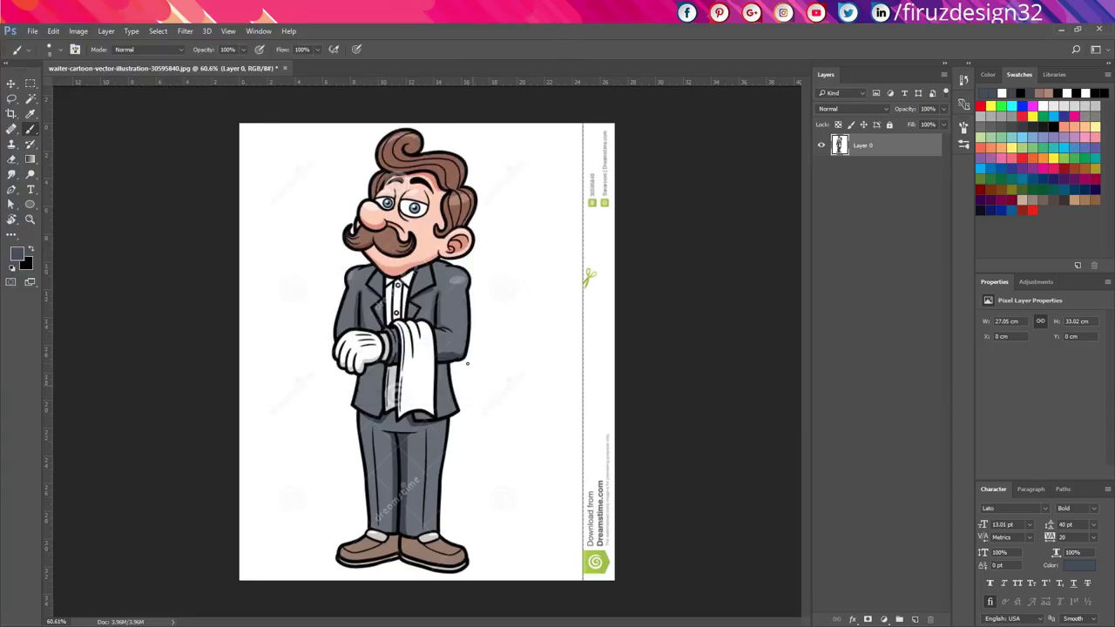
Launch Illustrator and create a new 1920 × 1080 pixel RGB document.
key("super")
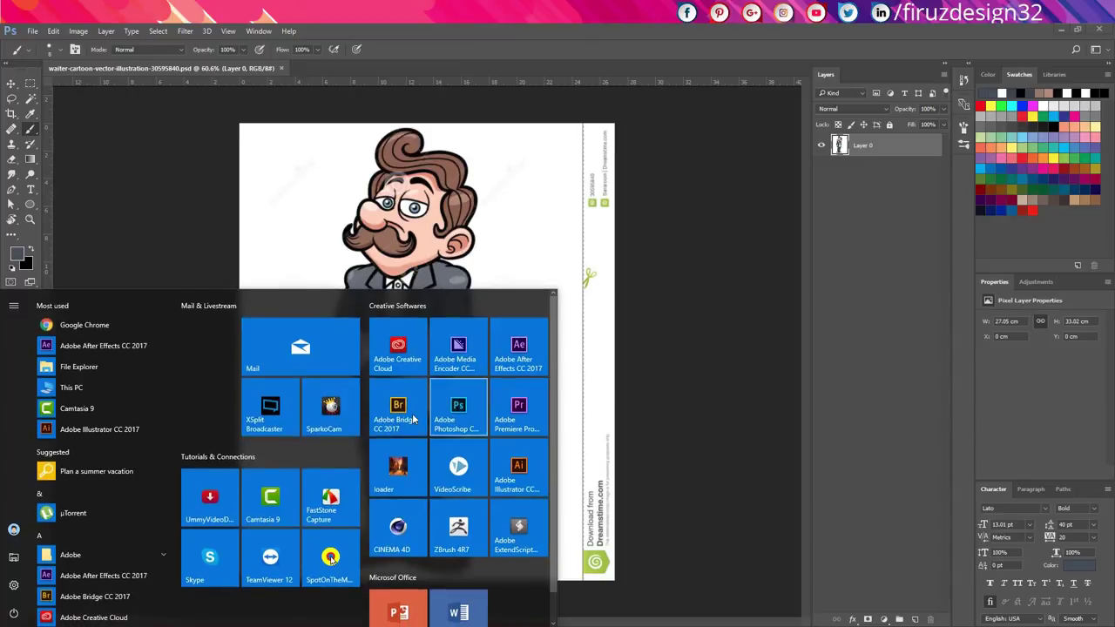
left_click(519, 472)
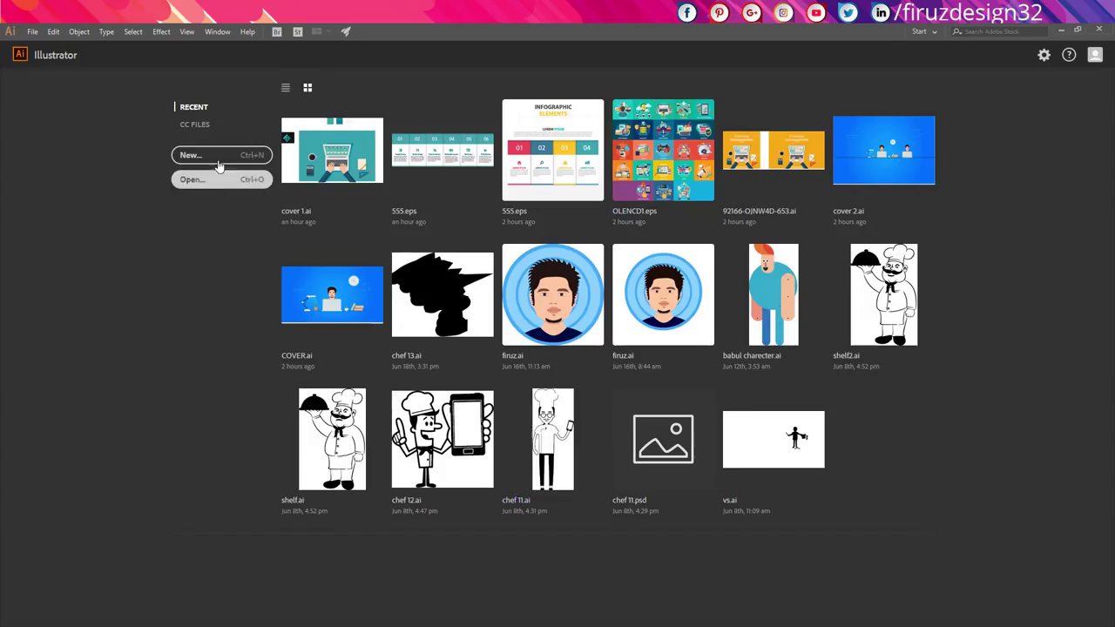
left_click(220, 157)
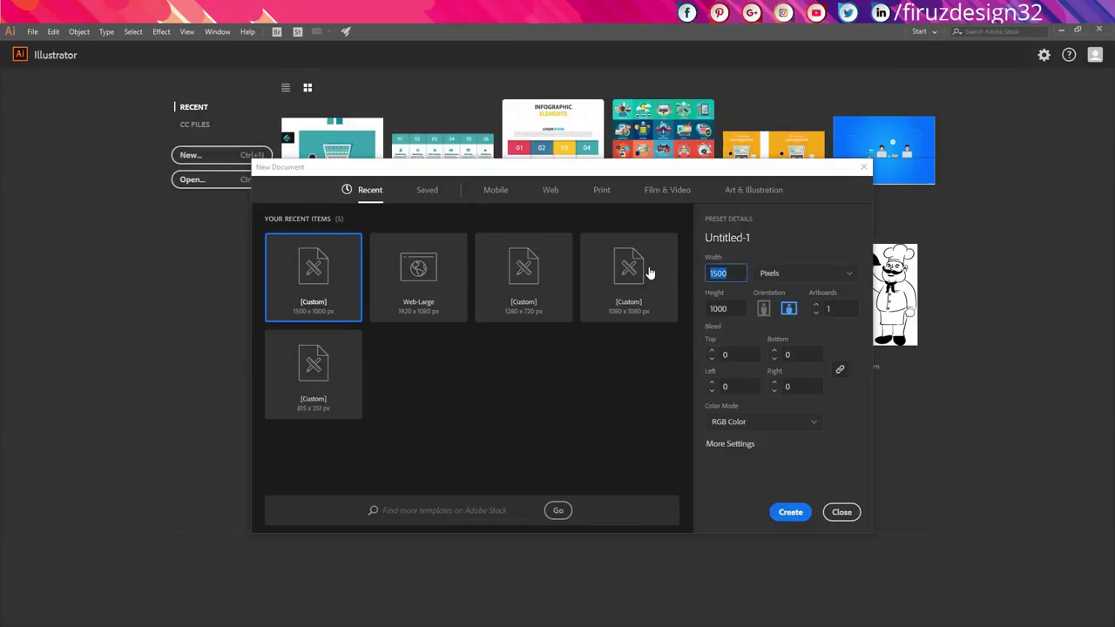
type("1920")
key("Tab")
type("1080")
left_click(793, 516)
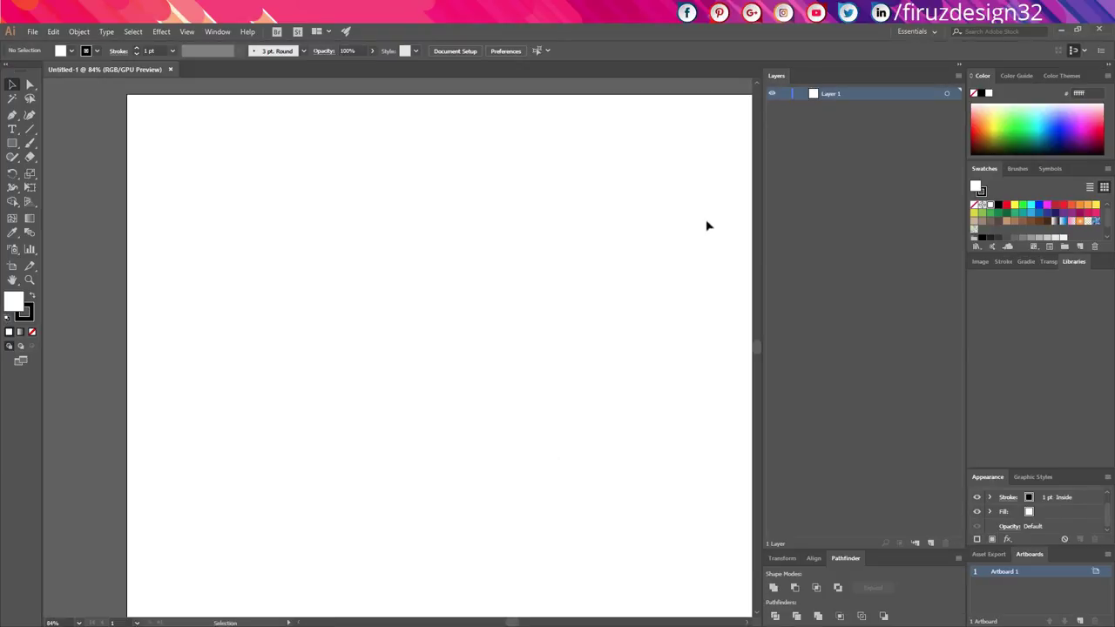
Place the waiter cartoon PSD as a linked file on the artboard's left half, about 834 × 1018 px.
left_click(1108, 65)
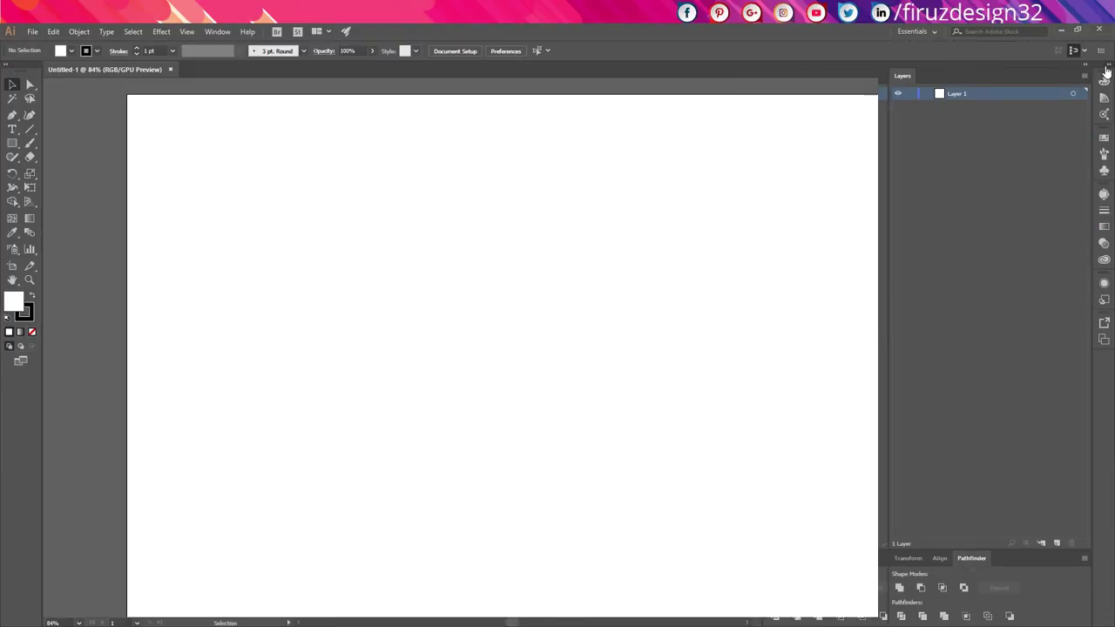
key("ctrl+0")
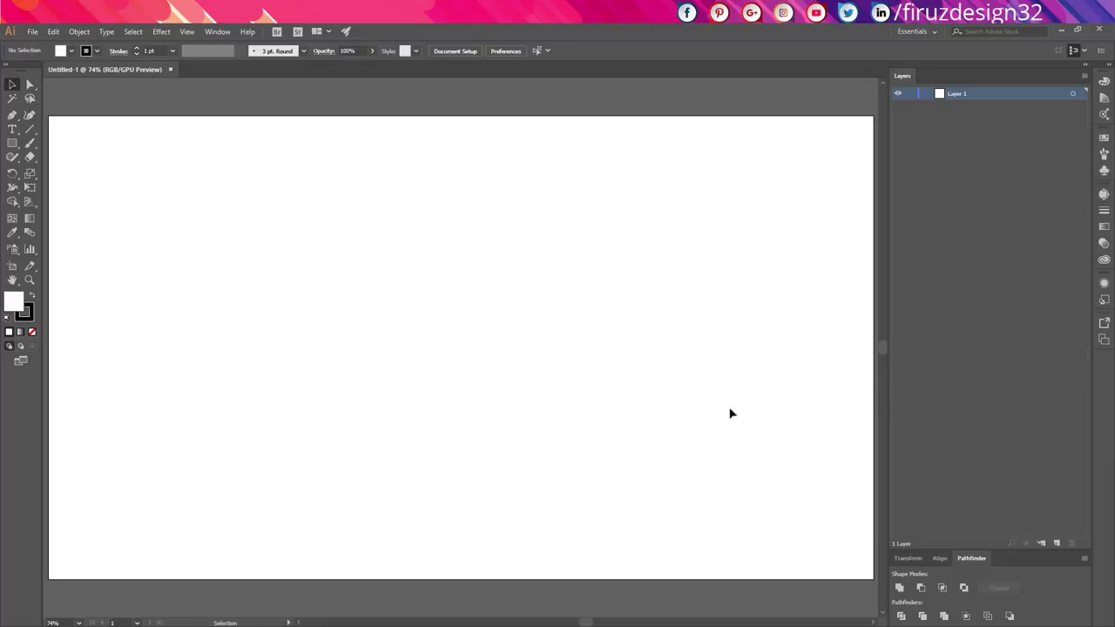
scroll(732, 413, "down", 1)
scroll(732, 413, "down", 1)
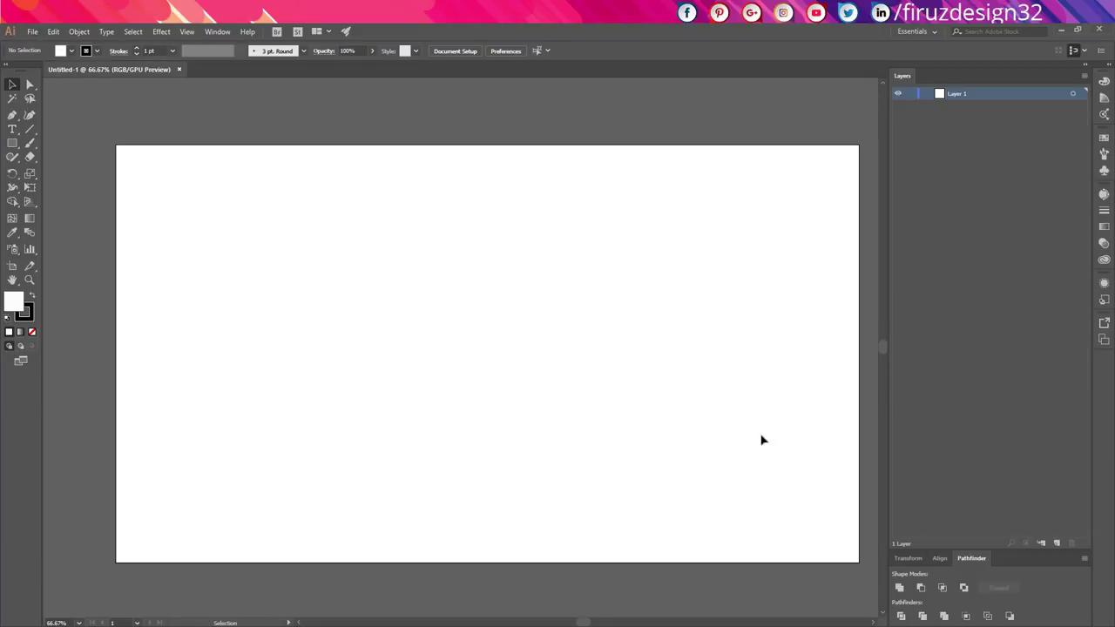
key("ctrl")
key("ctrl+shift+p")
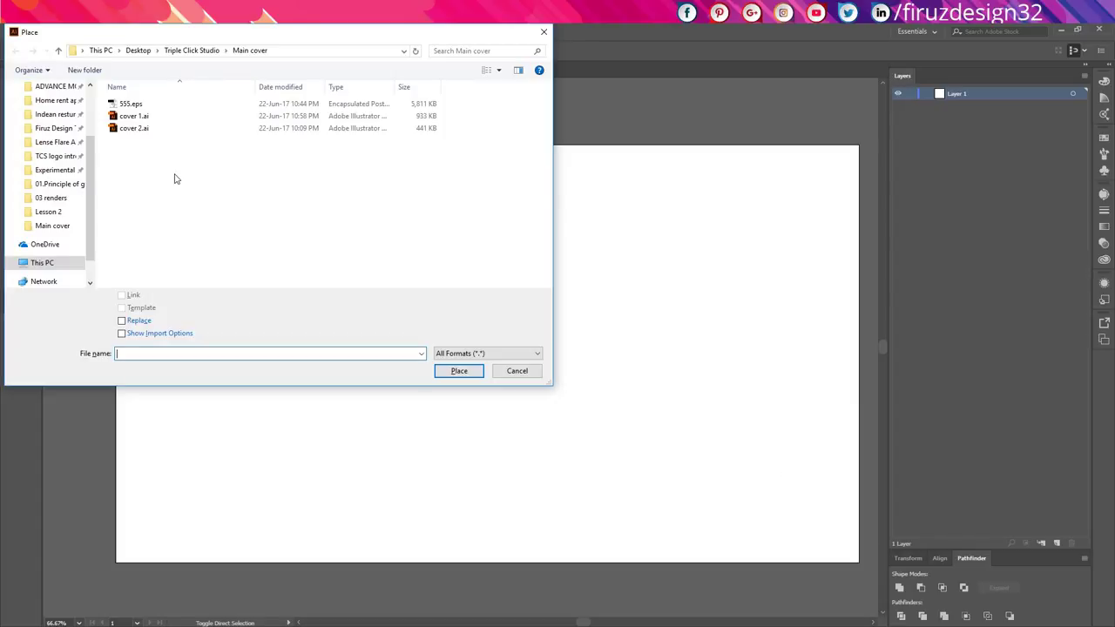
scroll(44, 148, "up", 3)
left_click(55, 150)
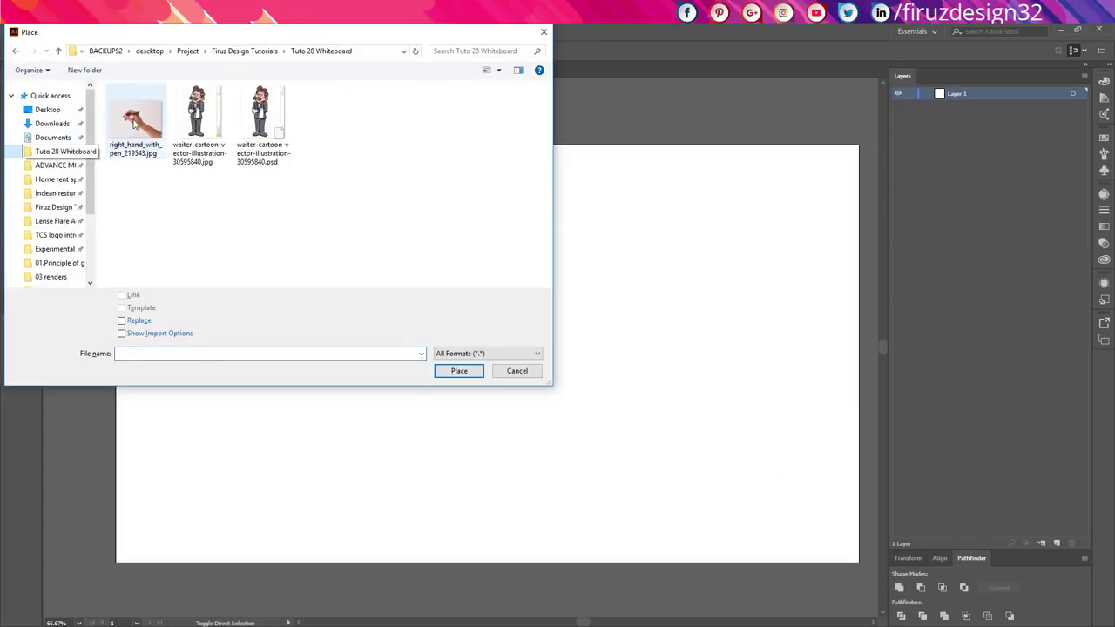
left_click(250, 166)
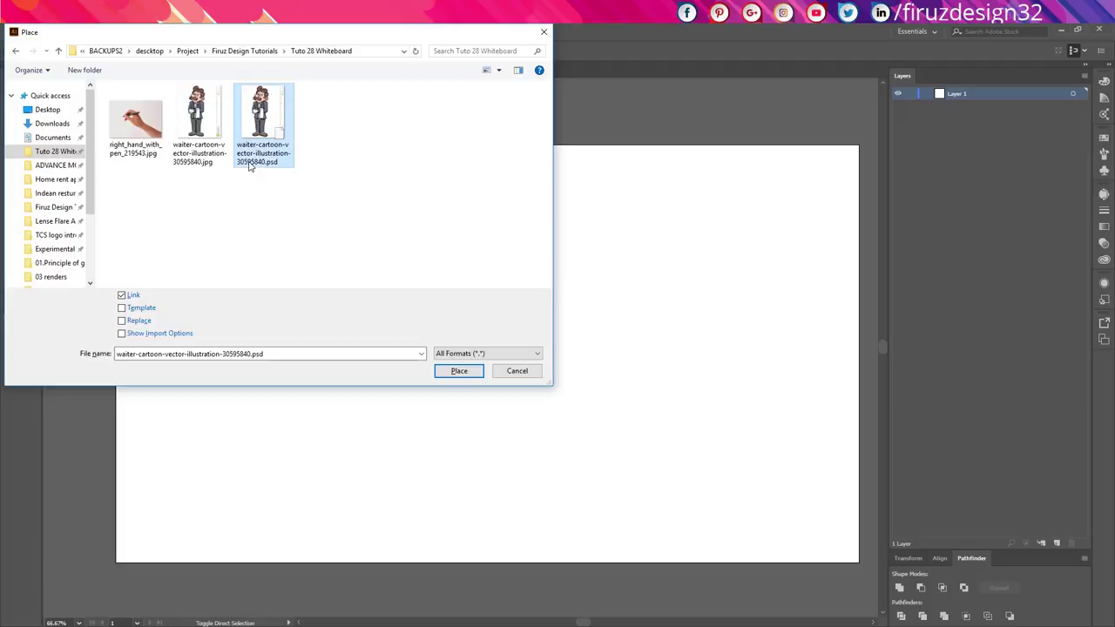
left_click(458, 371)
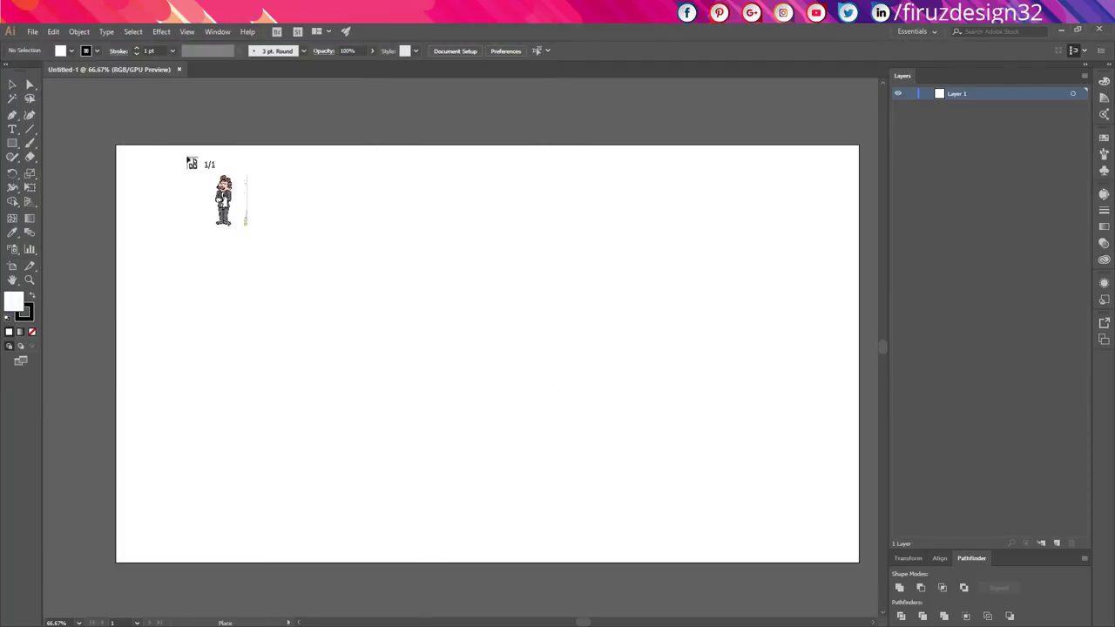
left_click_drag(188, 159, 562, 556)
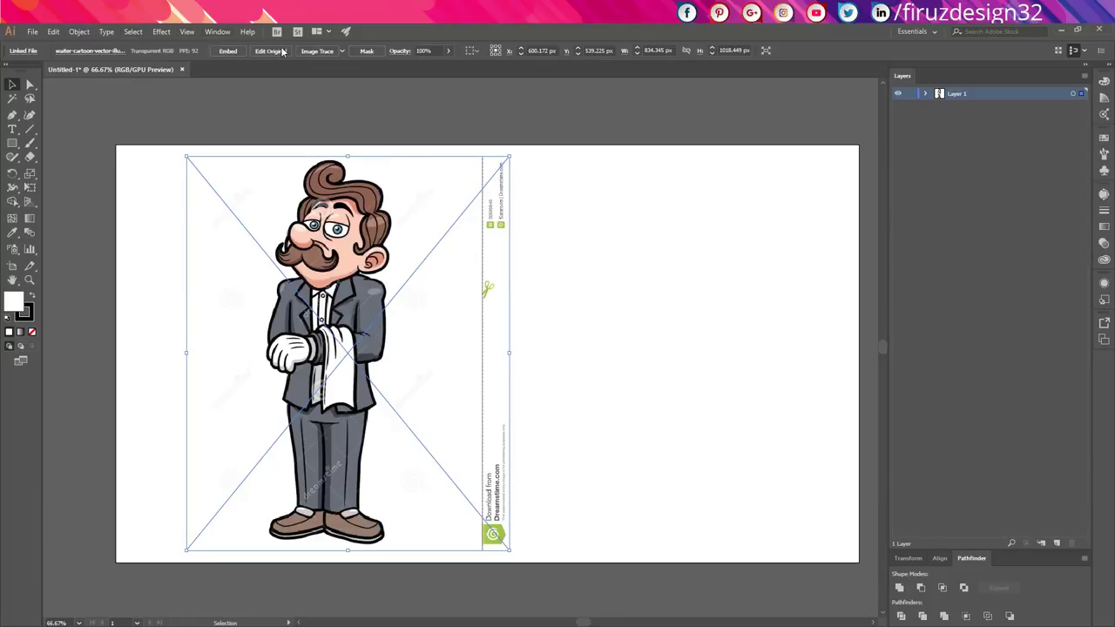
Run Image Trace on the placed waiter image and apply the Black and White Logo preset.
left_click(319, 53)
left_click(216, 34)
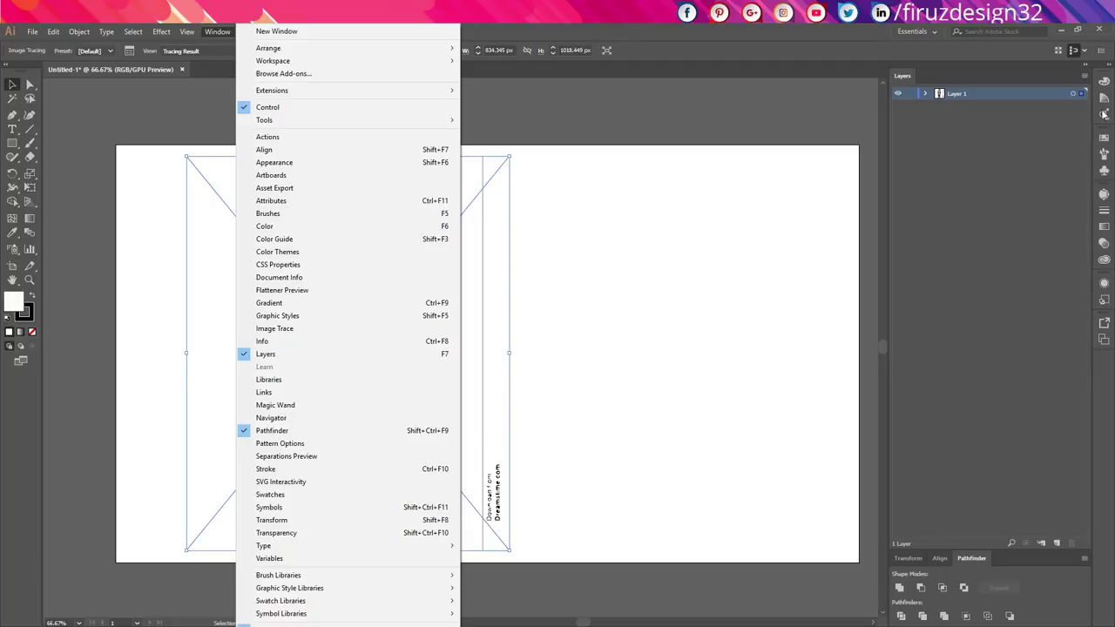
left_click(1109, 70)
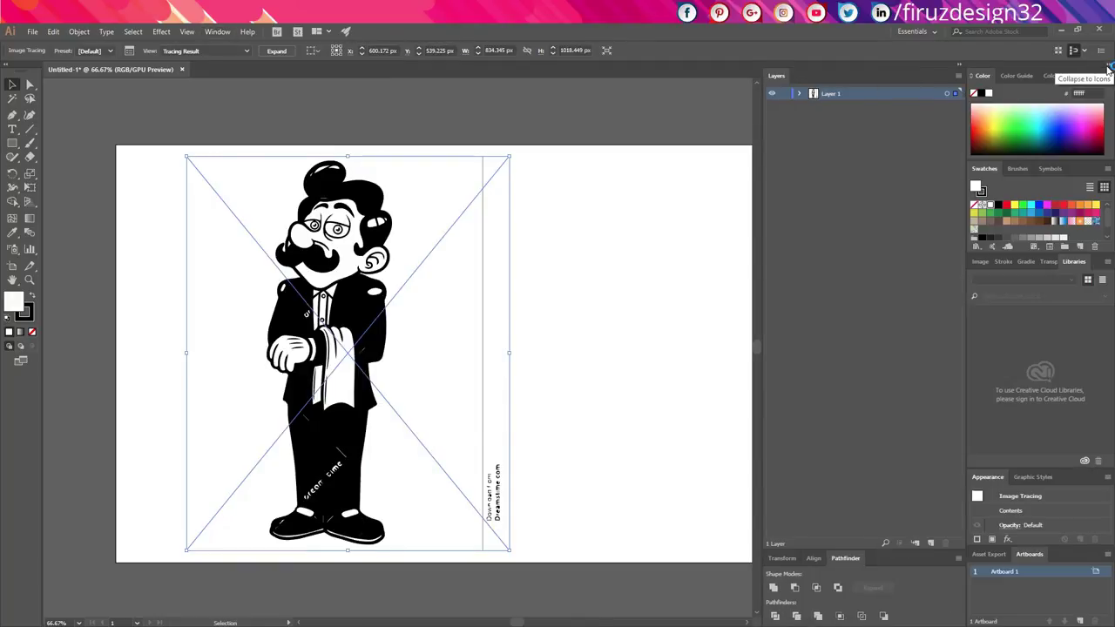
left_click(215, 33)
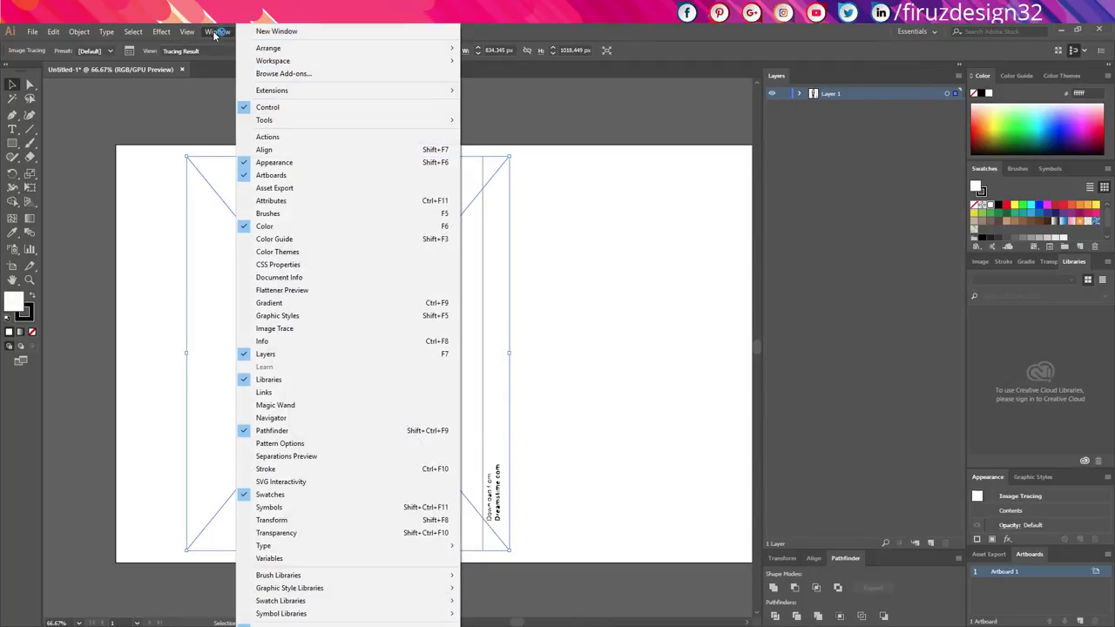
left_click(288, 331)
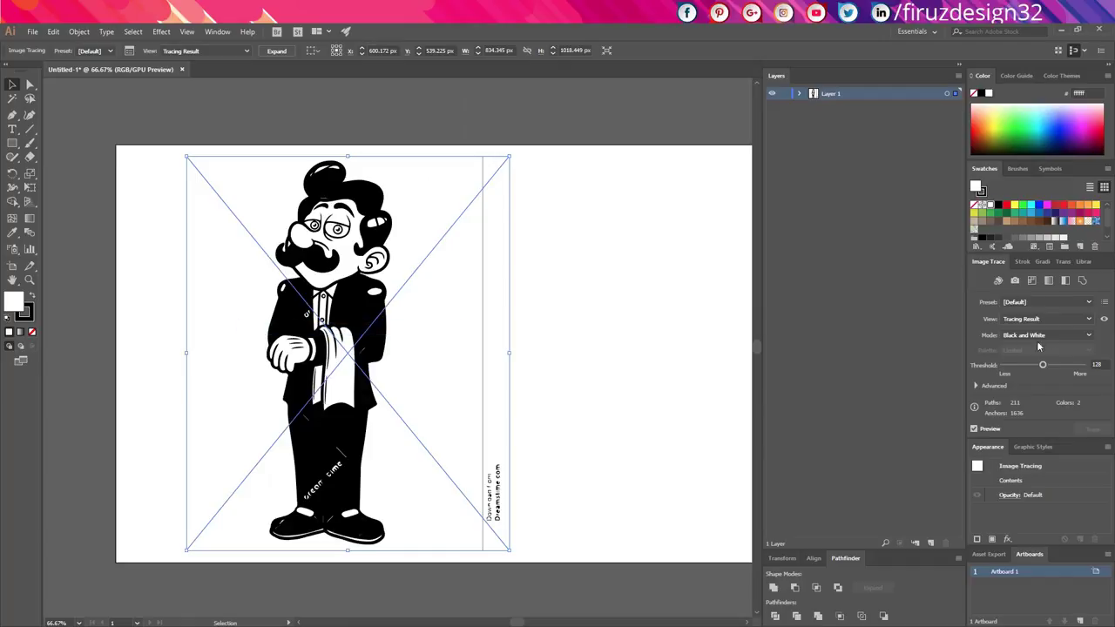
left_click(1043, 301)
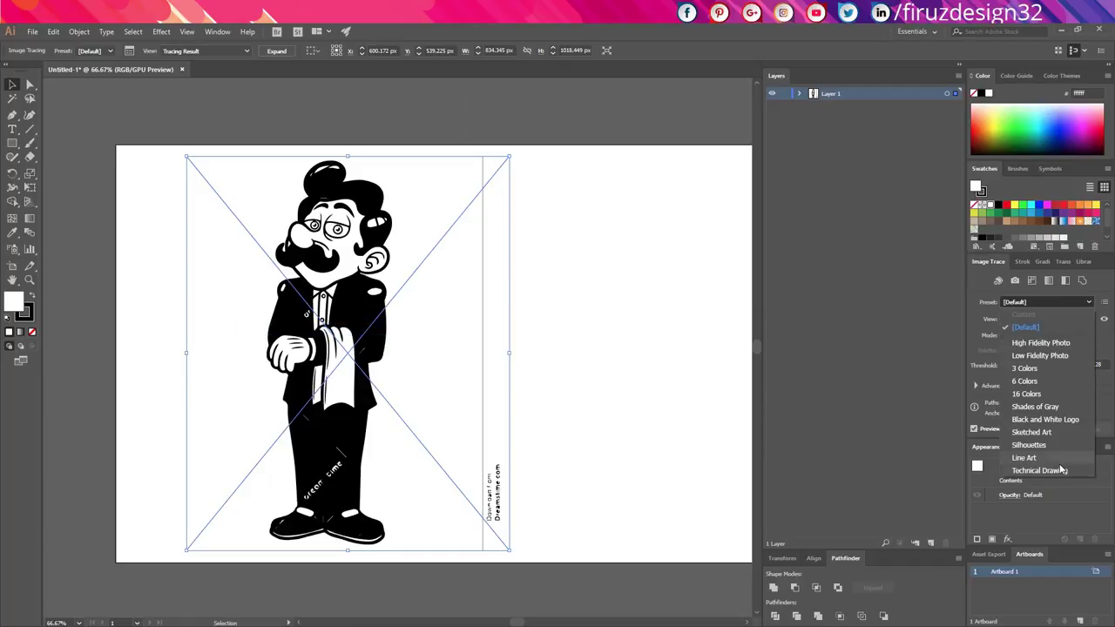
left_click(1061, 419)
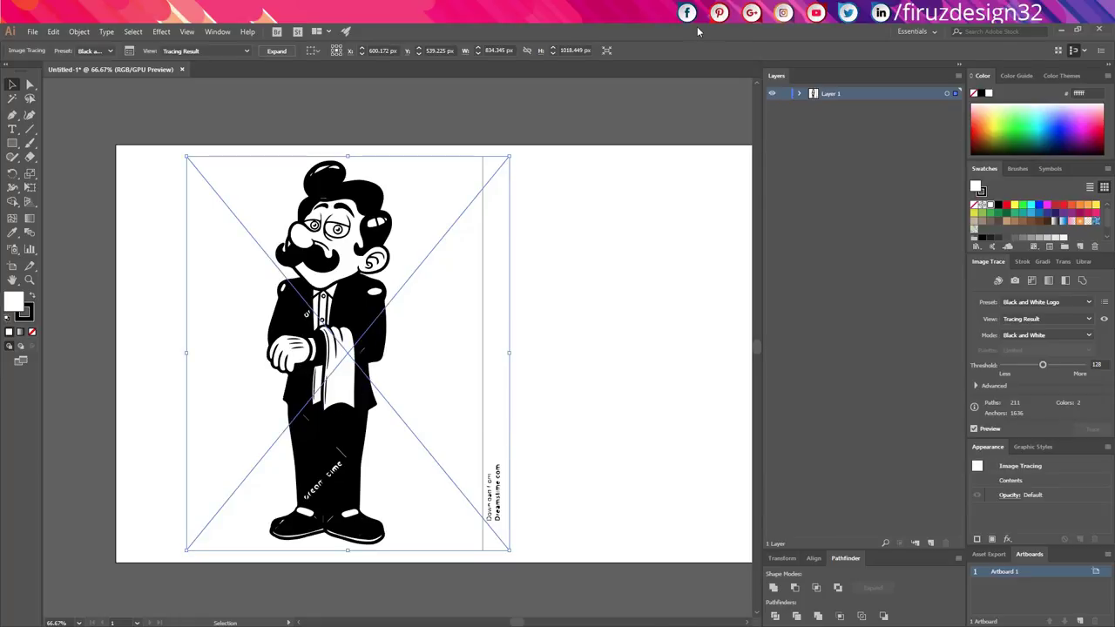
Arrange Photoshop and Illustrator side by side on screen, and collapse Photoshop's panels to icons so the whole waiter image shows.
left_click_drag(698, 31, 1114, 191)
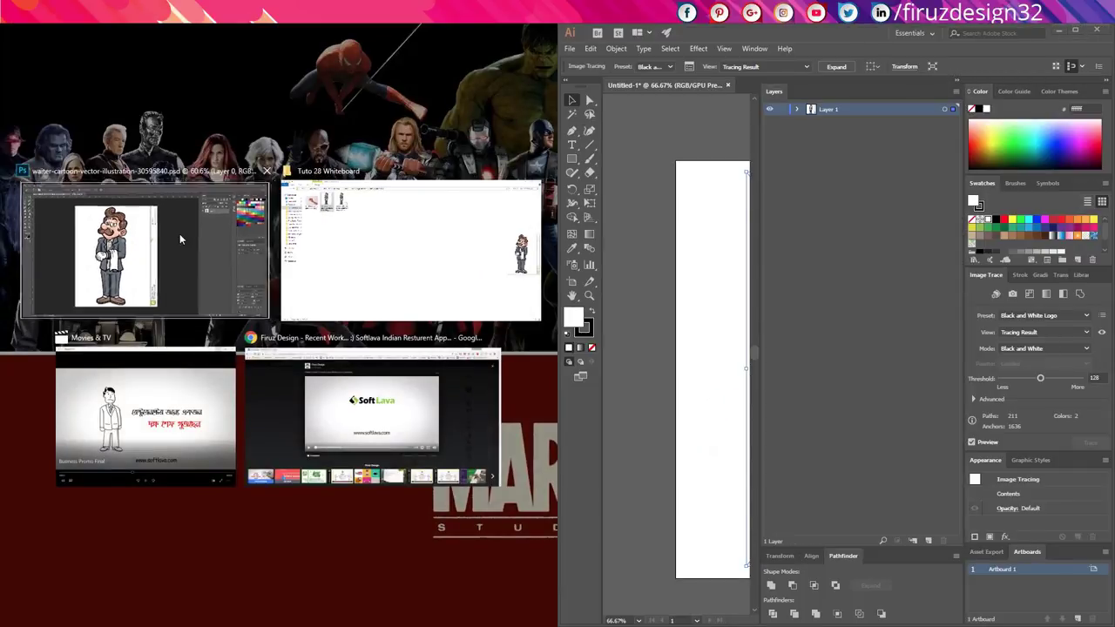
left_click(180, 233)
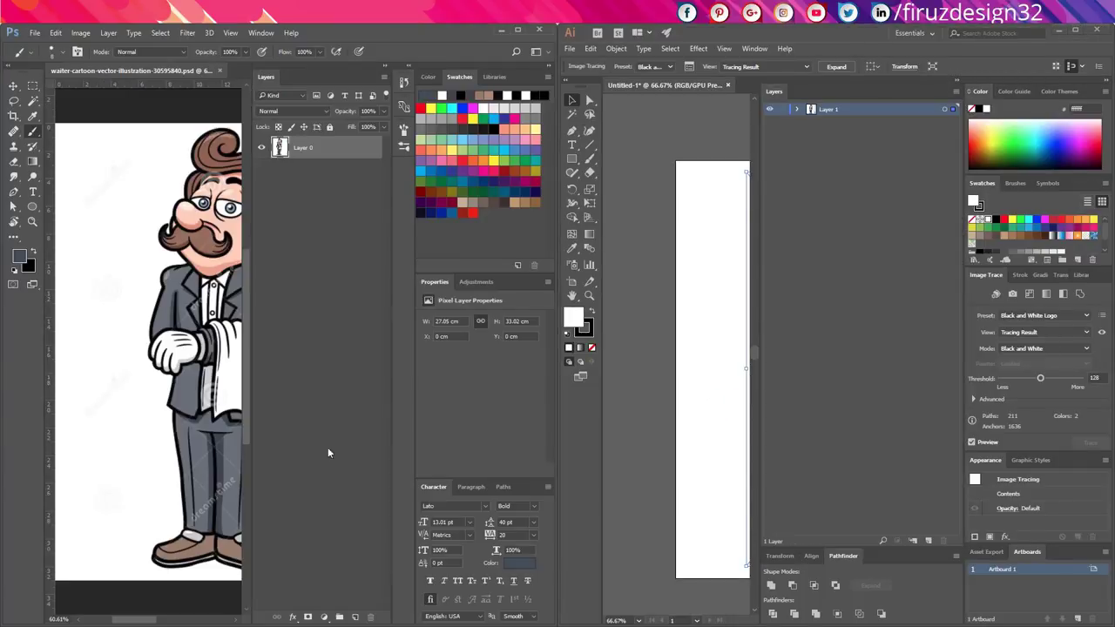
left_click(548, 66)
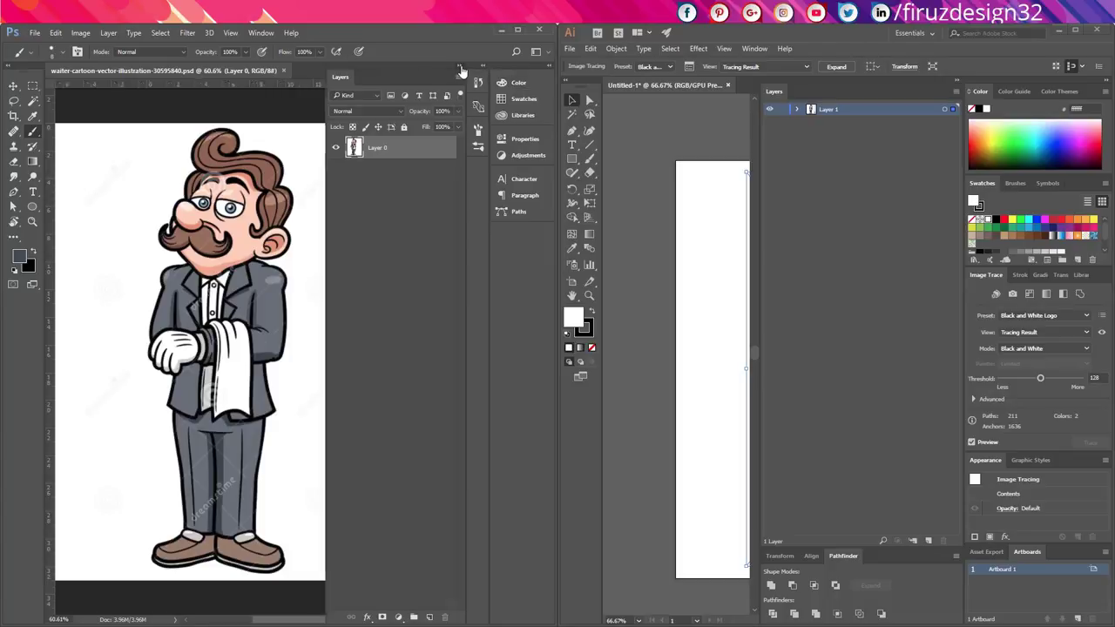
left_click(460, 66)
left_click(548, 66)
left_click(549, 67)
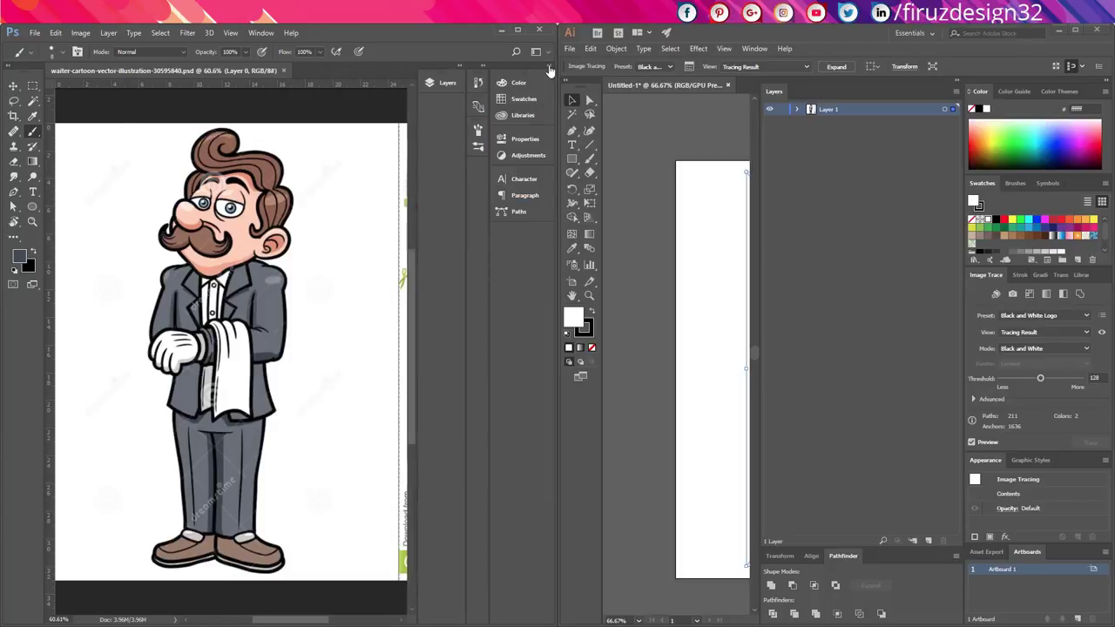
left_click_drag(491, 129, 545, 132)
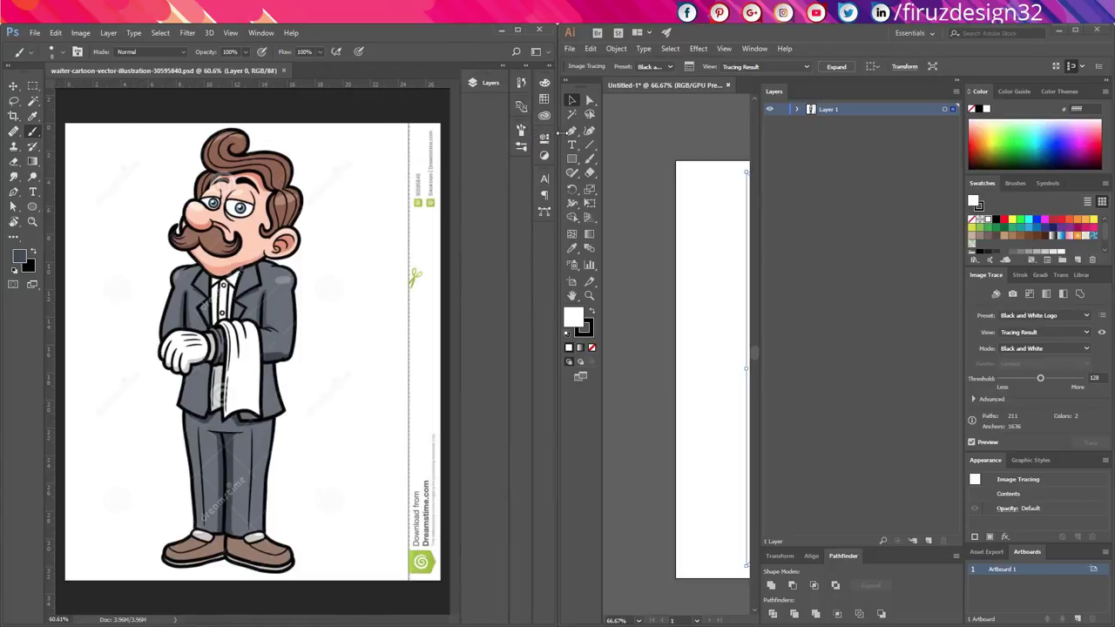
Collapse Illustrator's panels to icons so the whole traced waiter fits in its half of the screen.
left_click(1109, 85)
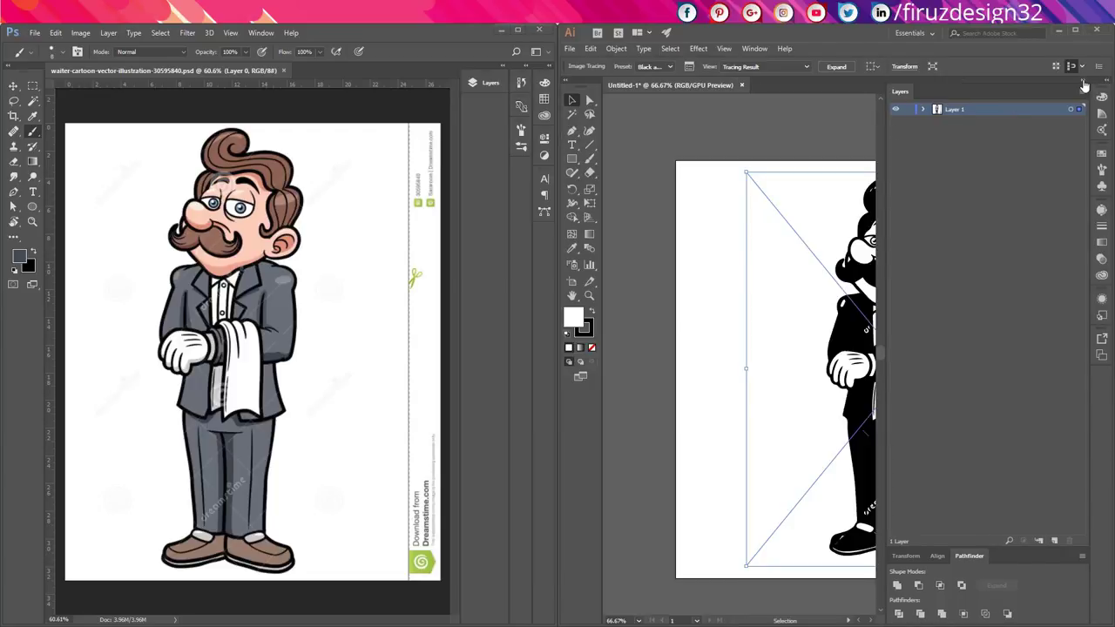
left_click(1090, 83)
key("space")
mouse_move(972, 349)
left_mouse_down()
mouse_move(884, 339)
mouse_move(906, 332)
left_mouse_up()
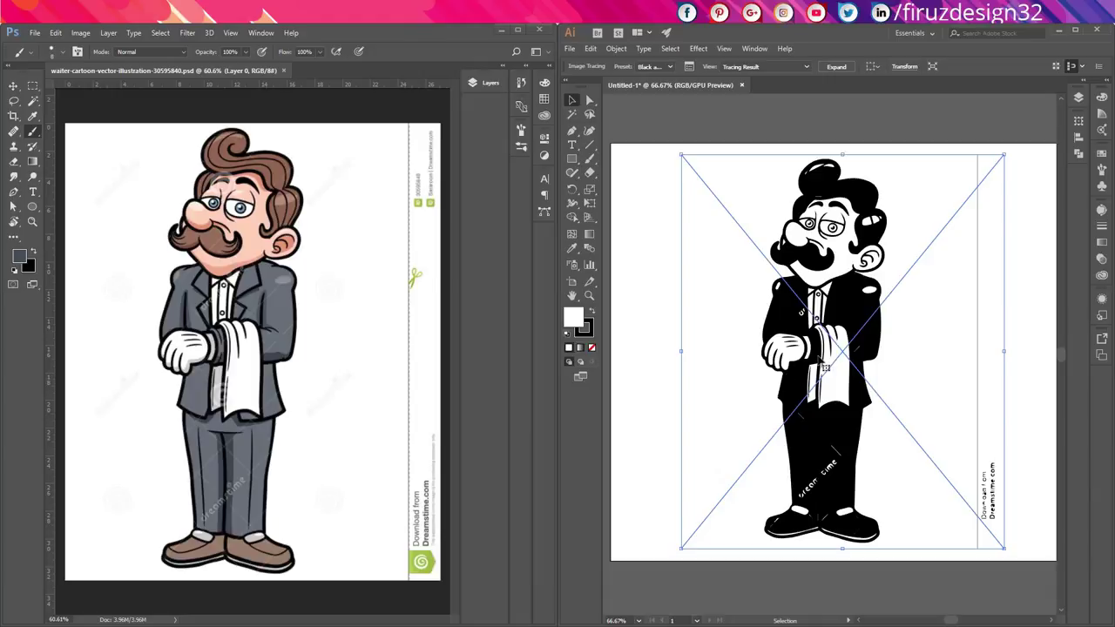
In Photoshop, select the grey areas of the waiter's jacket and trousers with the Magic Wand, adding each area to the selection.
left_click(36, 103)
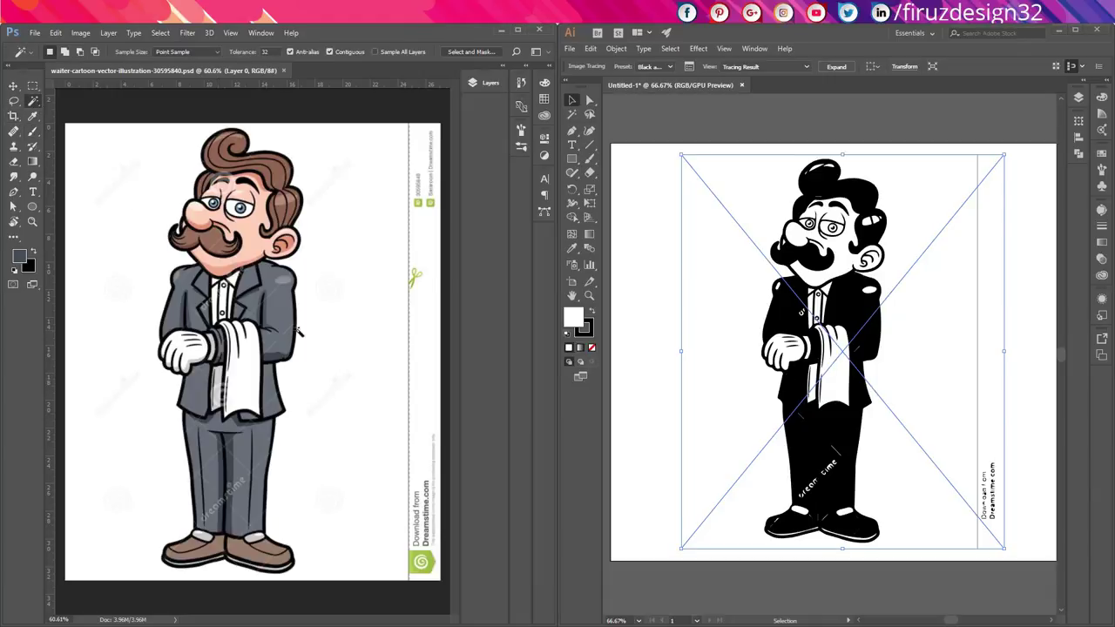
key("shift")
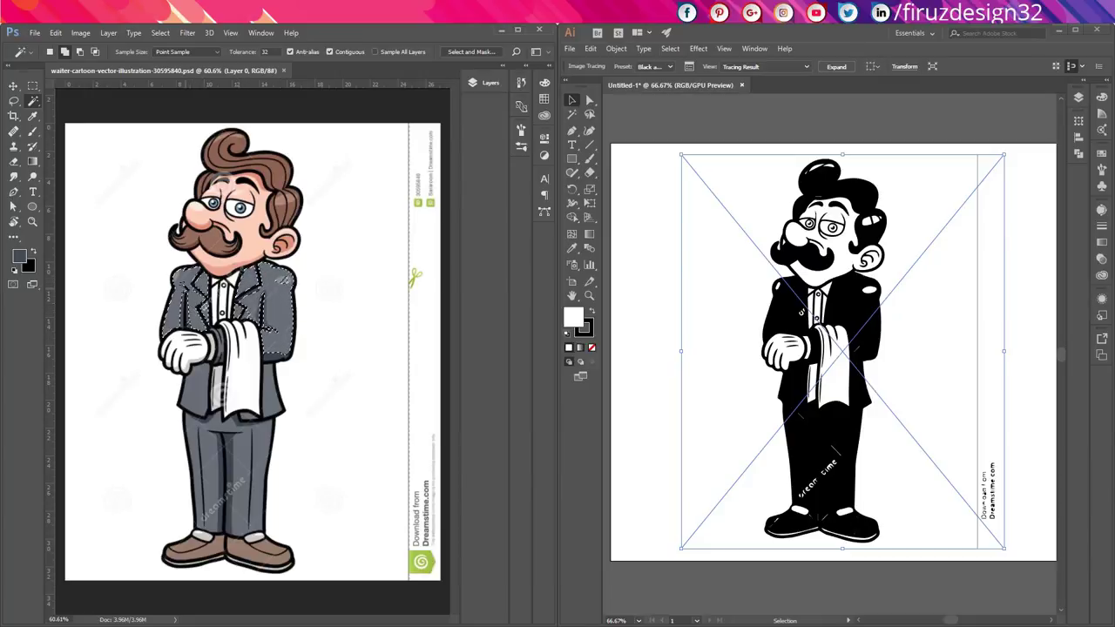
left_click(192, 390, "shift")
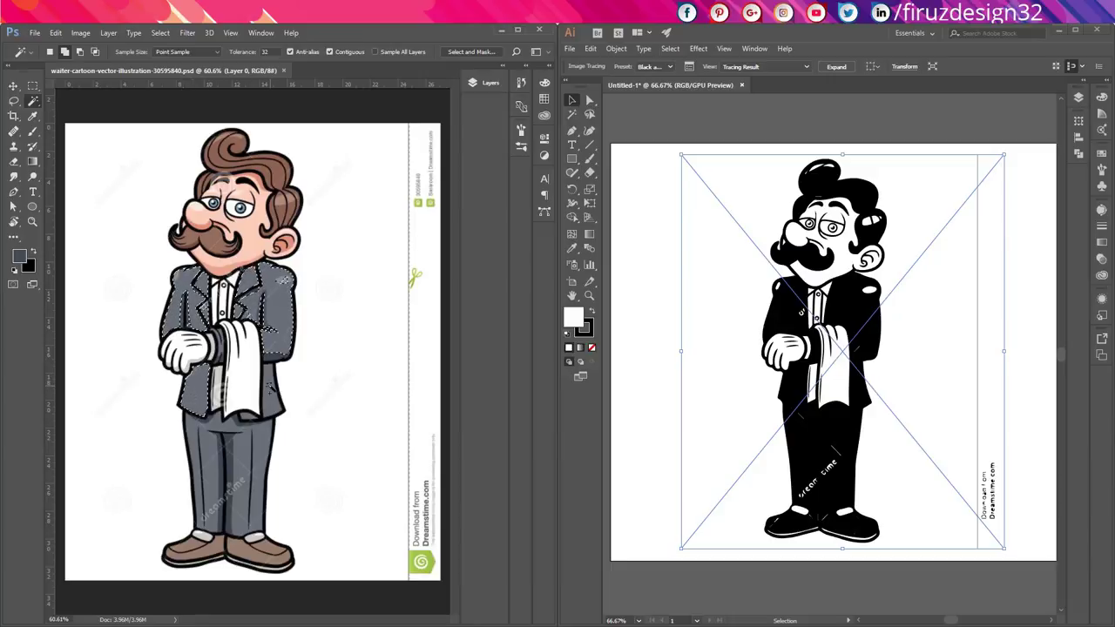
left_click(270, 398, "shift")
left_click(246, 440)
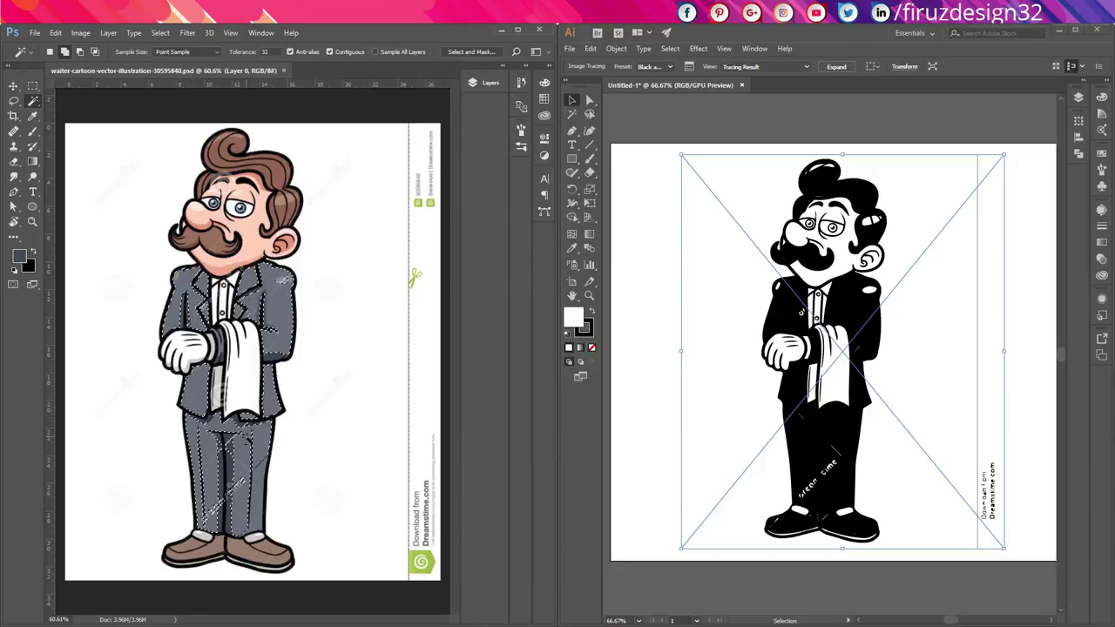
left_click(252, 535)
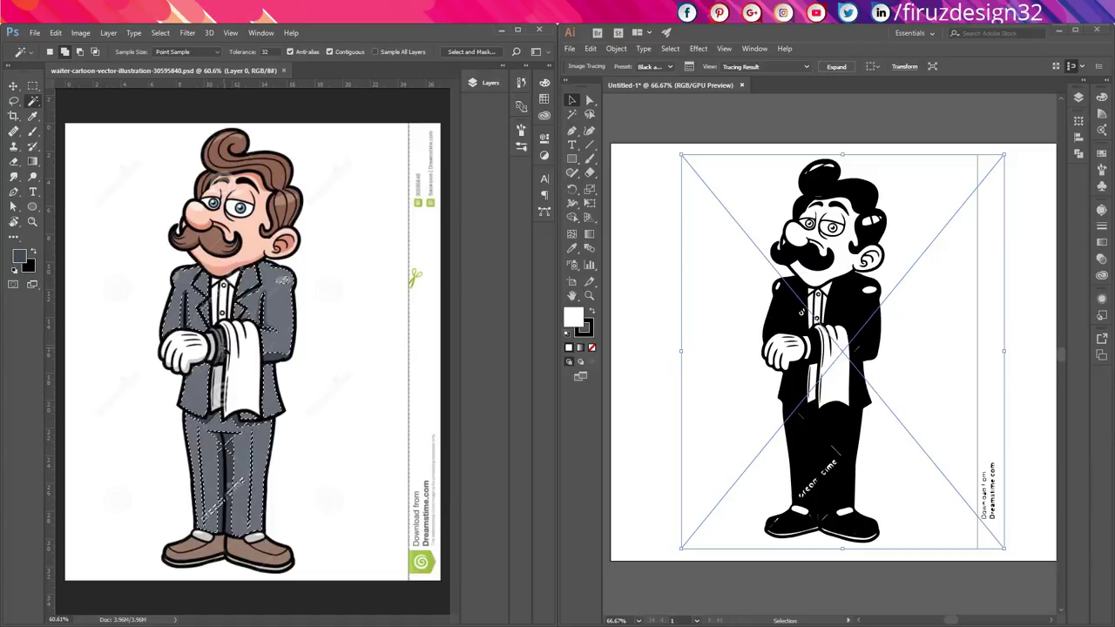
scroll(214, 344, "up", 5)
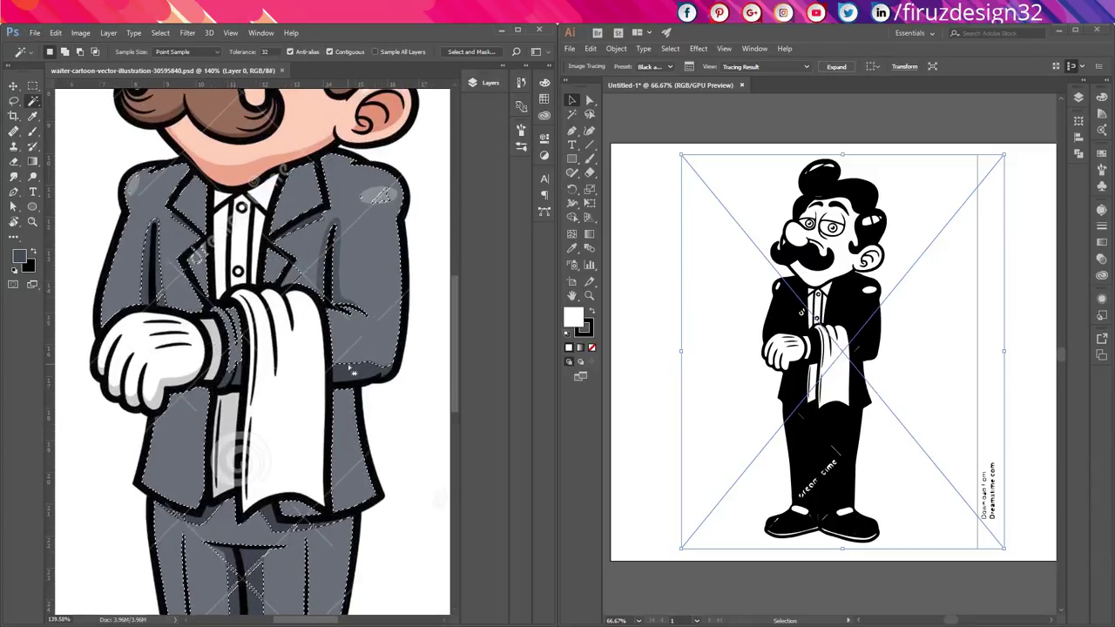
scroll(348, 362, "down", 4)
scroll(348, 349, "up", 1)
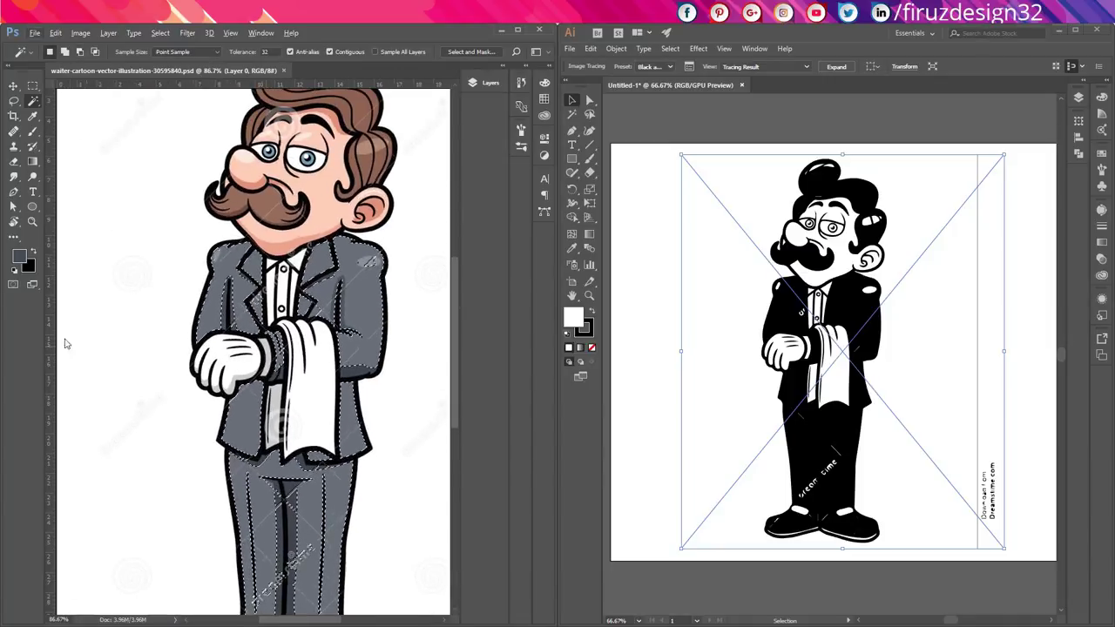
Reset the colours to default black and white, fill the selected suit areas with the white background colour, and deselect.
key("d")
key("alt+d")
left_click(436, 27)
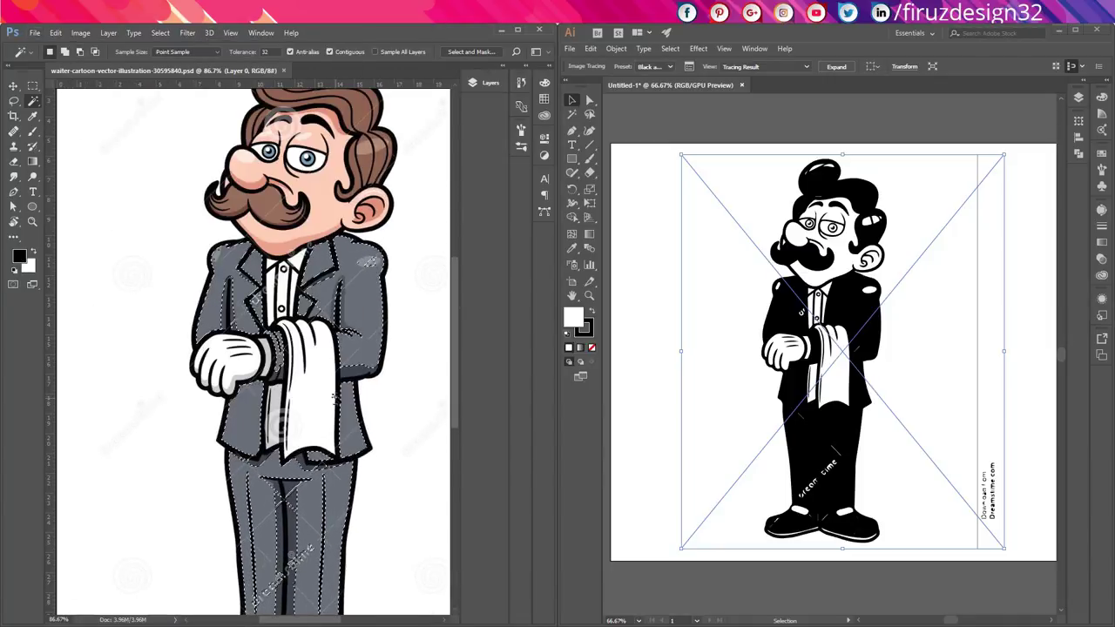
scroll(347, 383, "down", 1)
key("ctrl+BackSpace")
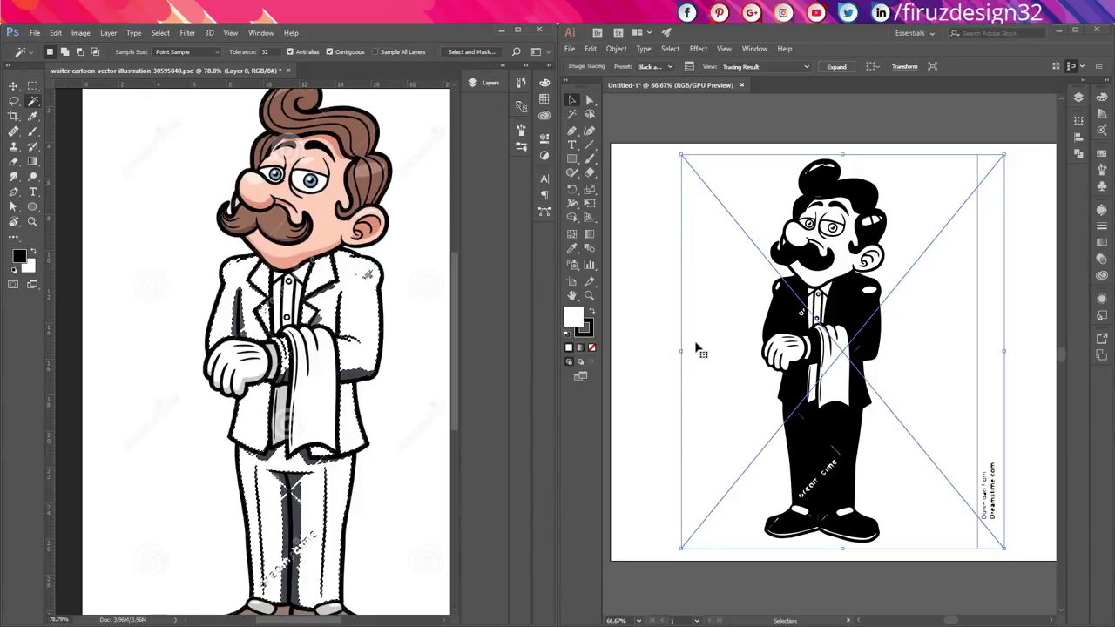
scroll(342, 386, "down", 1)
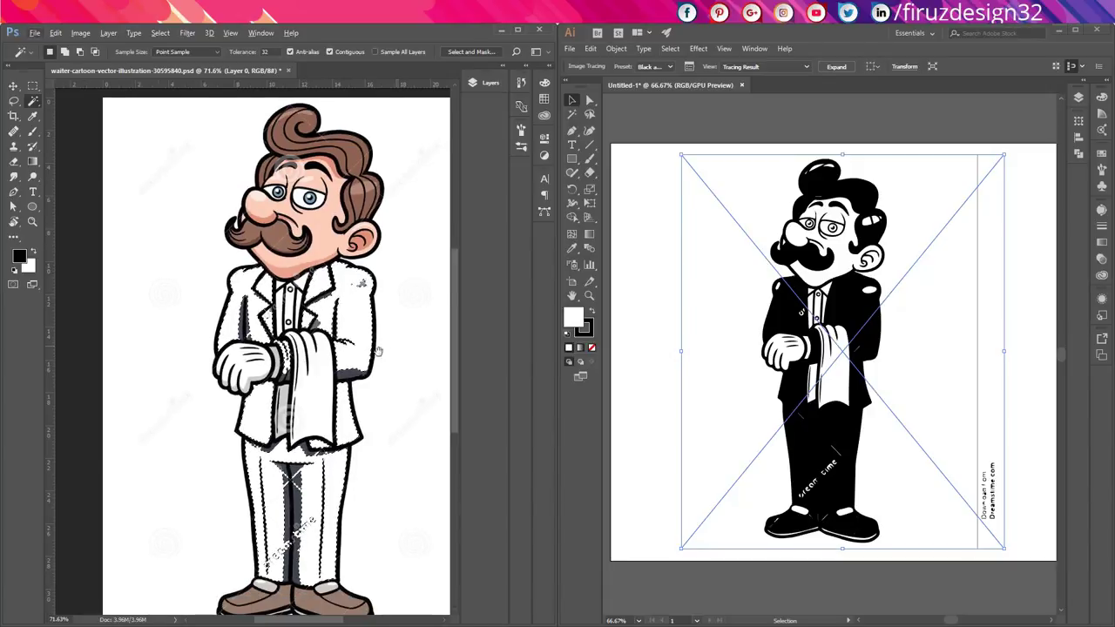
key("ctrl+d")
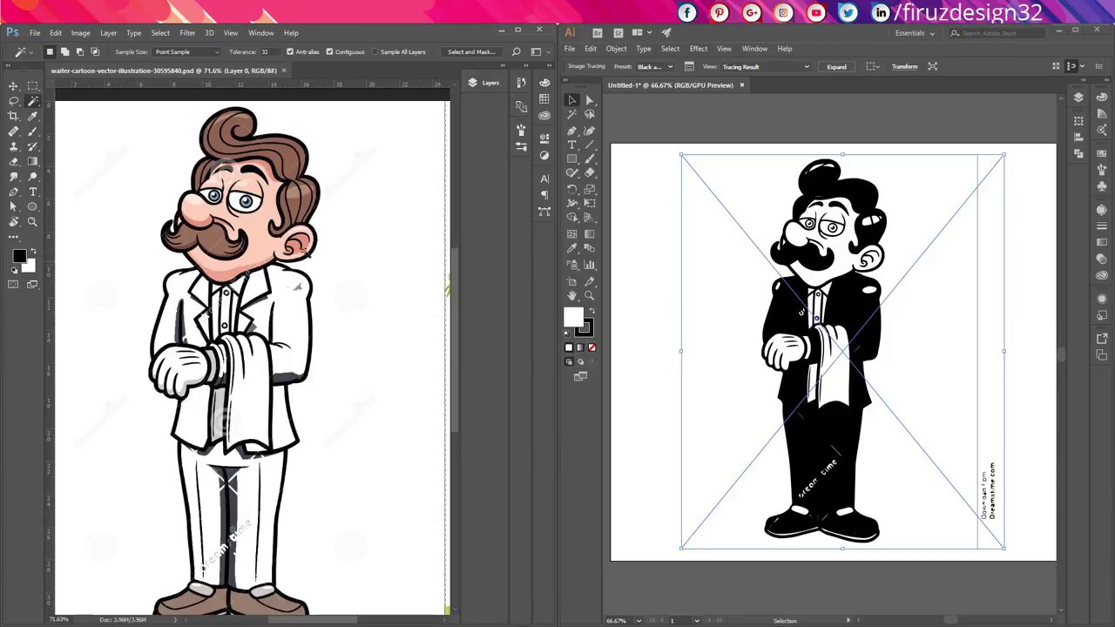
Save the whitened waiter PSD, switch to Illustrator and update the modified link.
left_click(881, 37)
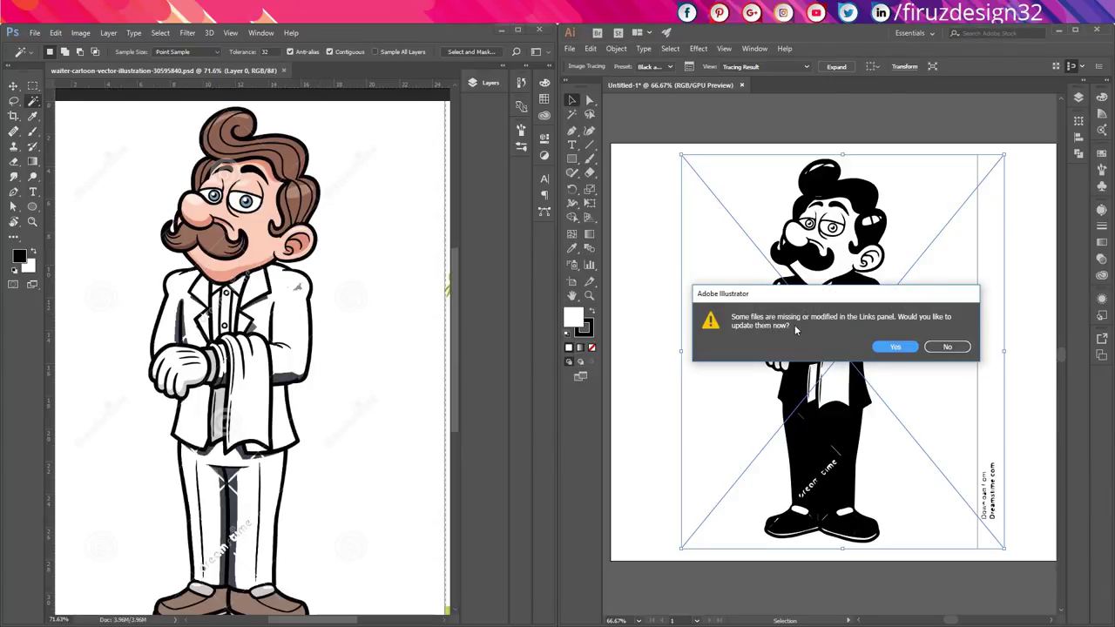
left_click(897, 348)
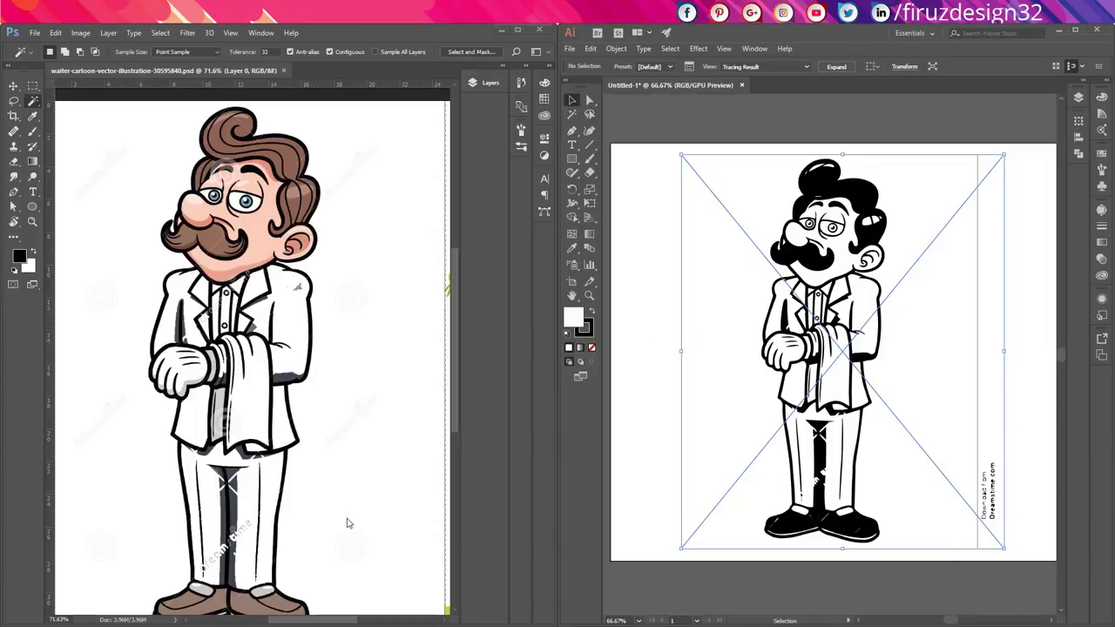
In Photoshop, paint over the watermark letters on the dark shadow between the trouser legs with the Brush in dark grey.
left_click_drag(243, 532, 310, 424)
scroll(270, 472, "up", 3)
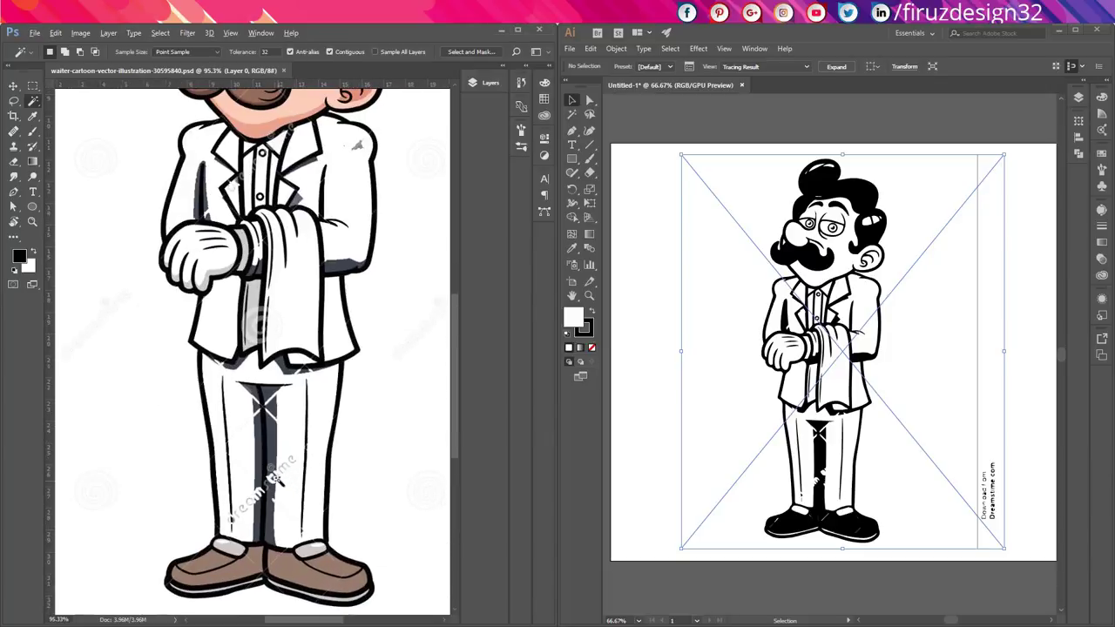
key("b")
scroll(266, 504, "up", 3)
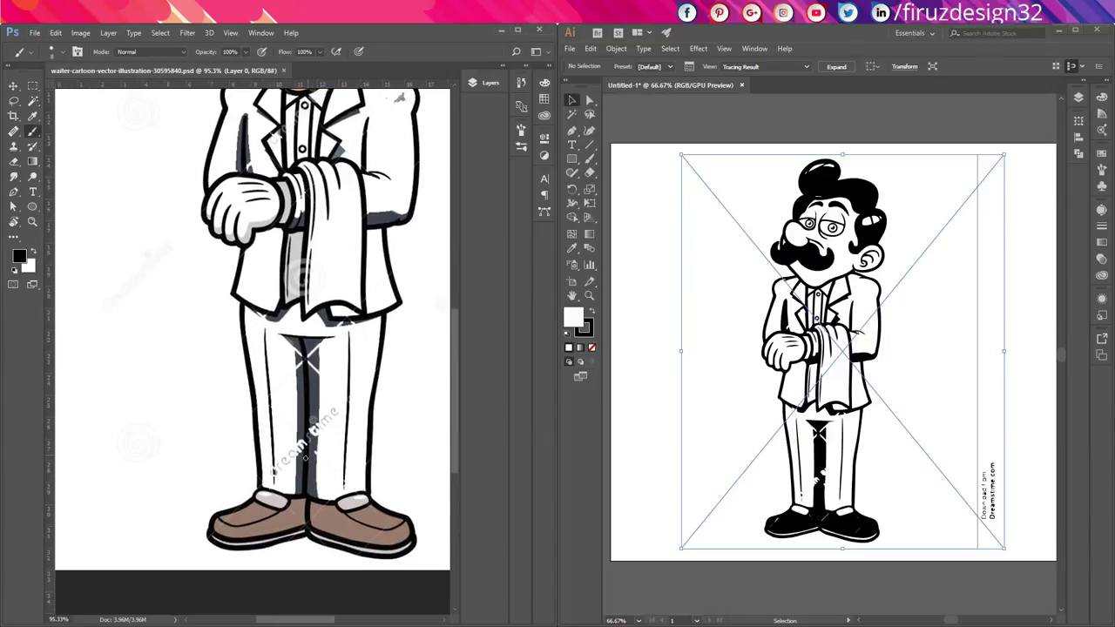
scroll(310, 452, "up", 1)
key("x")
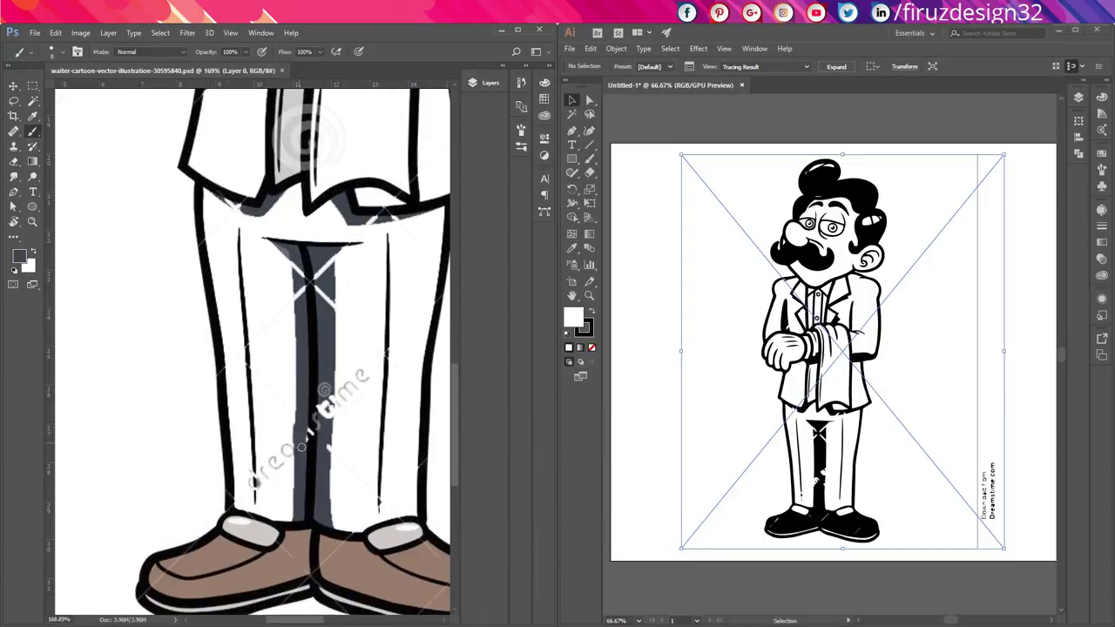
right_click(326, 425)
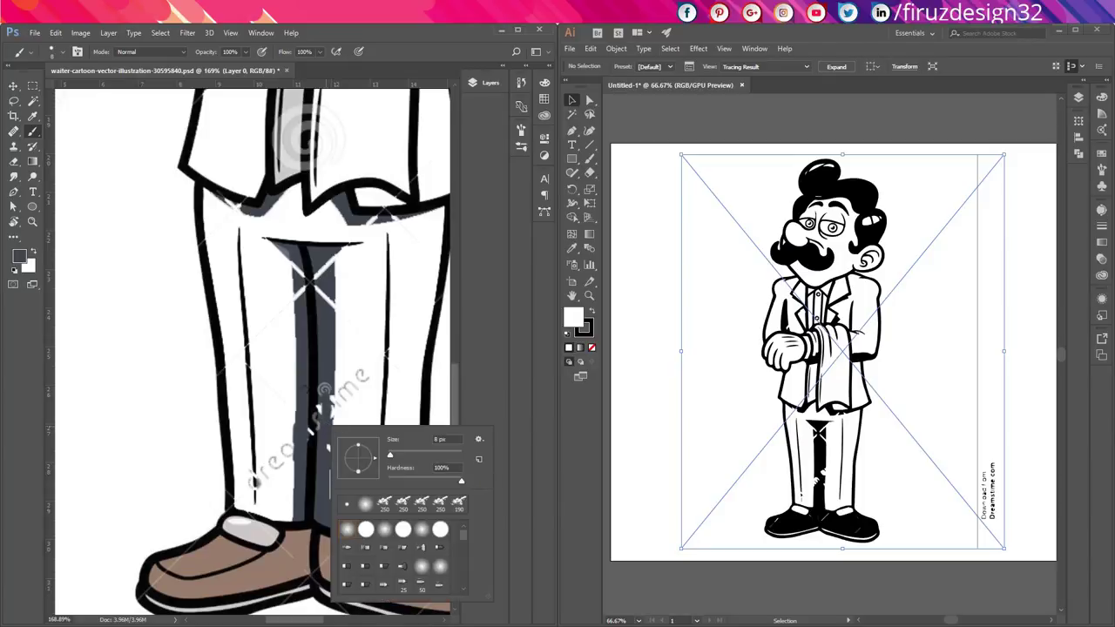
mouse_move(328, 389)
left_mouse_down()
mouse_move(312, 427)
mouse_move(321, 418)
left_mouse_up()
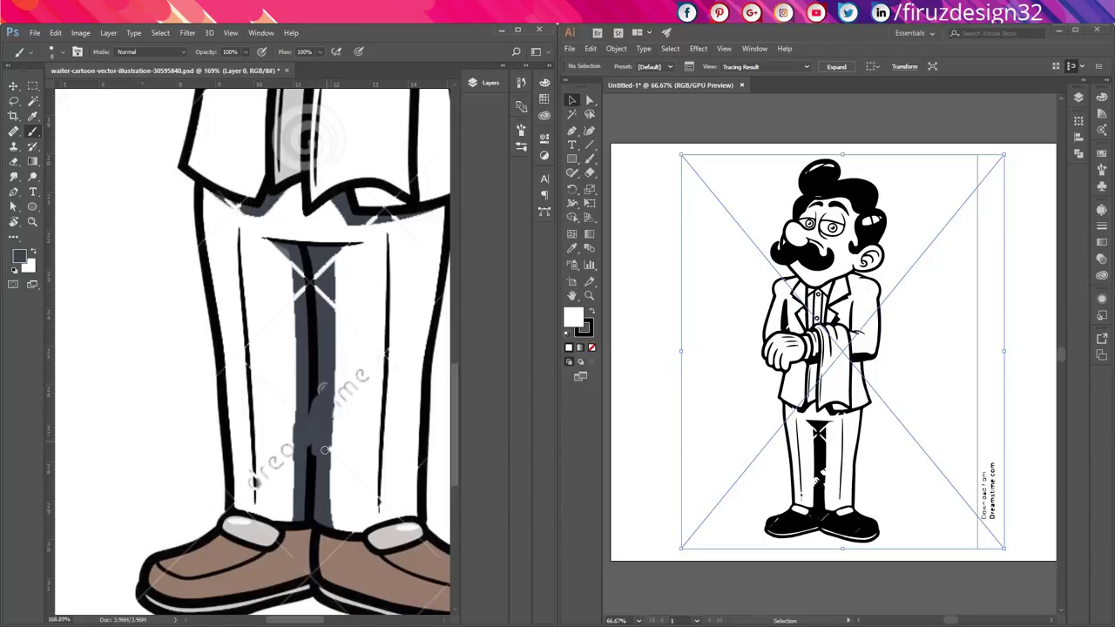
scroll(325, 345, "up", 3)
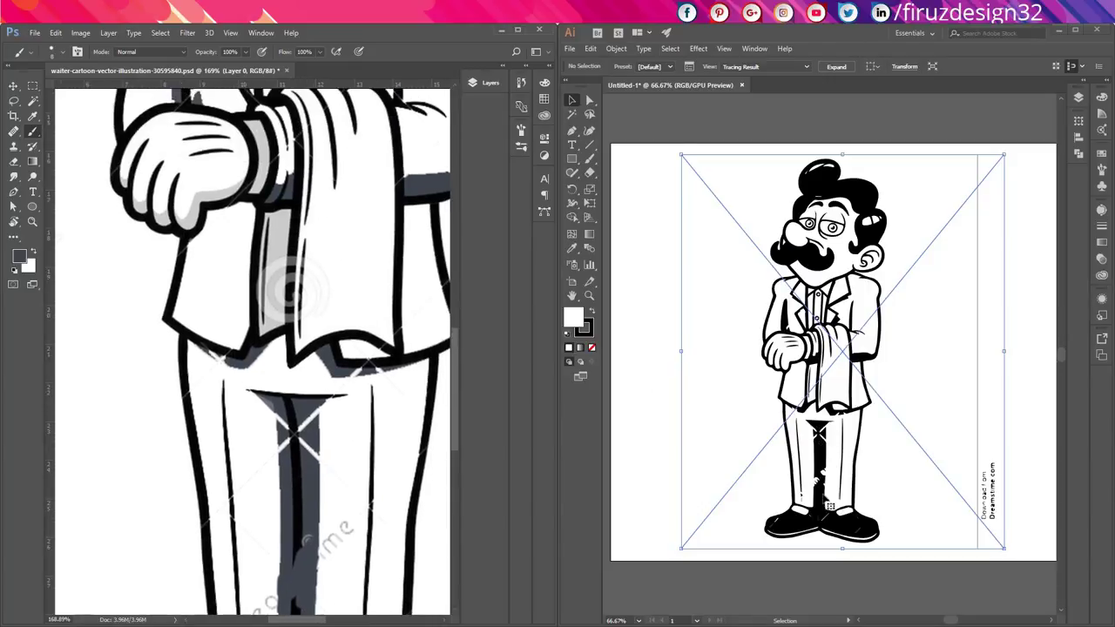
scroll(315, 328, "down", 2)
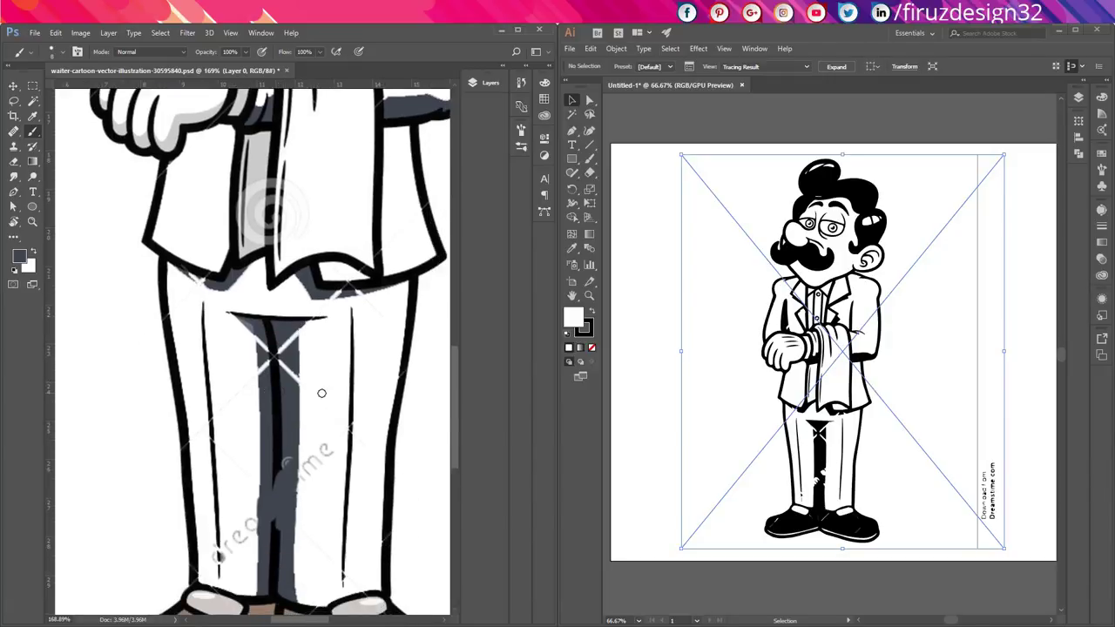
Paint white along both edges of the dark shadow between the waiter's trouser legs to narrow it.
key("x")
mouse_move(308, 324)
left_mouse_down()
mouse_move(300, 402)
mouse_move(297, 351)
left_mouse_up()
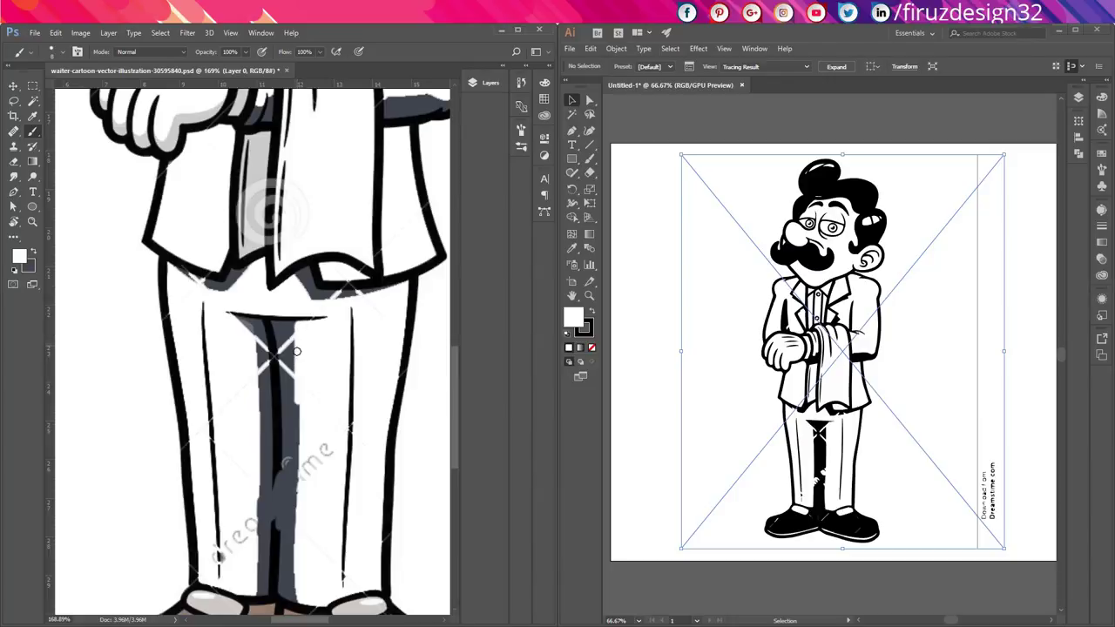
left_click_drag(298, 395, 300, 596)
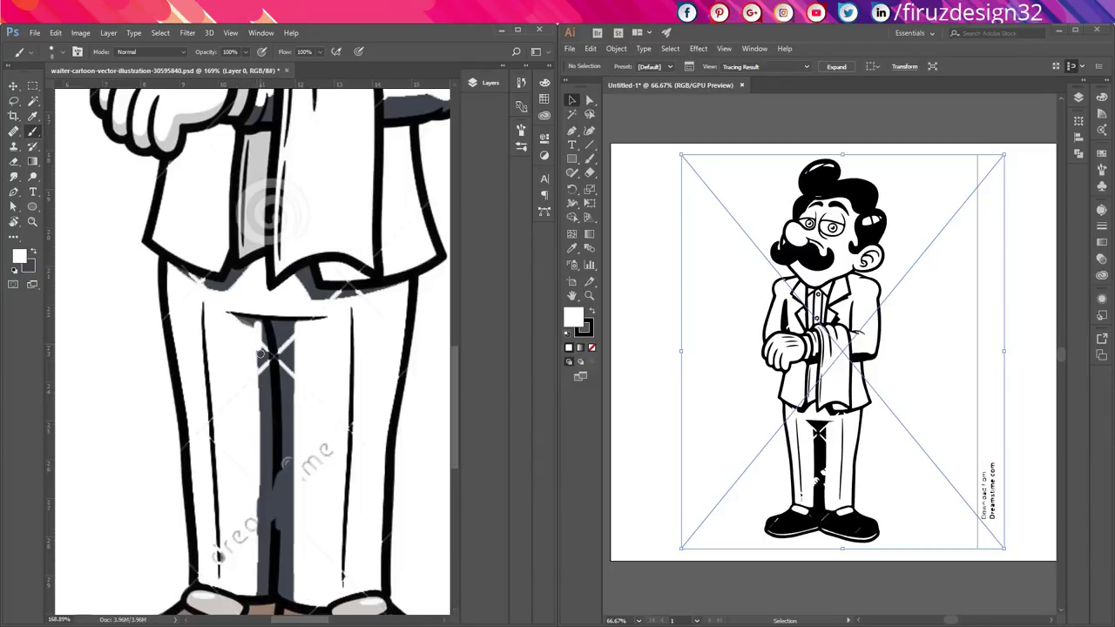
left_click_drag(258, 346, 230, 589)
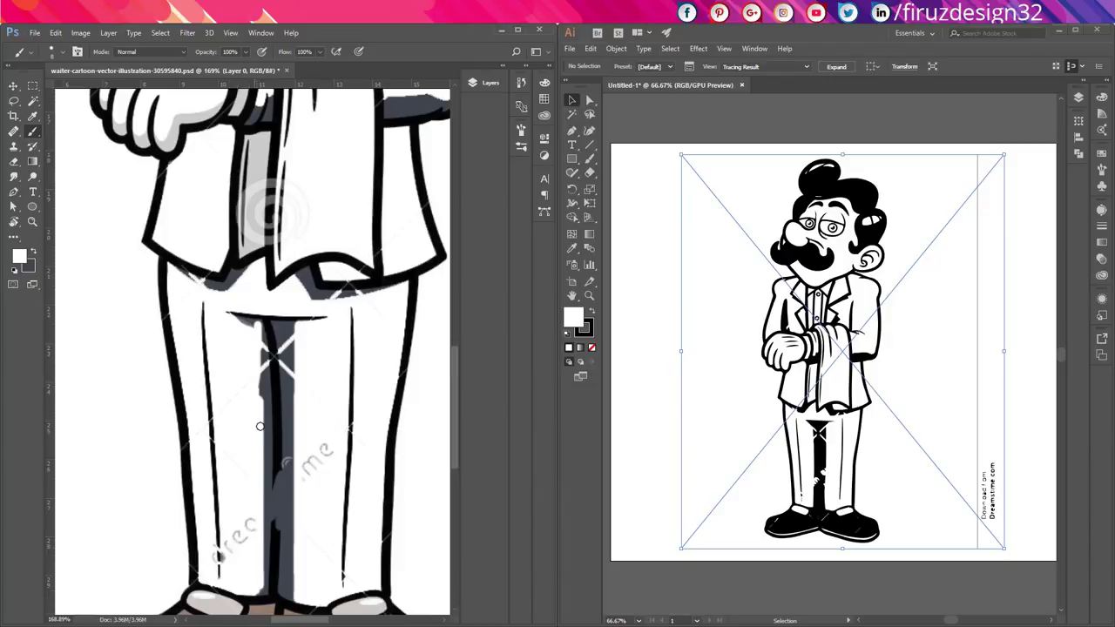
left_click_drag(257, 403, 230, 323)
left_click_drag(299, 345, 291, 571)
Paint white over the dark shadows on the waiter's sleeves and jacket.
scroll(349, 425, "down", 2)
left_click_drag(349, 228, 275, 430)
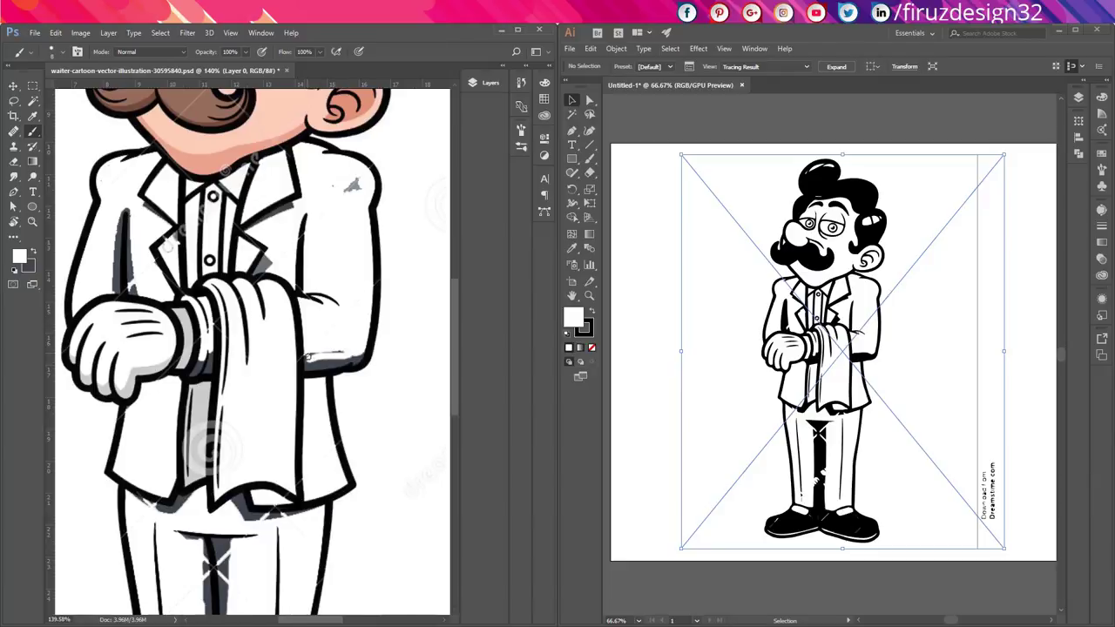
left_click_drag(309, 357, 355, 360)
mouse_move(206, 353)
left_mouse_down()
mouse_move(205, 370)
mouse_move(343, 409)
left_mouse_up()
mouse_move(209, 255)
left_mouse_down()
mouse_move(200, 325)
mouse_move(222, 308)
mouse_move(227, 323)
left_mouse_up()
left_click(200, 289, "alt")
Sample the light brown of the hair above the ear, fill the Magic Wand selected hair area with it, and deselect.
scroll(366, 270, "down", 3)
left_click_drag(366, 270, 276, 330)
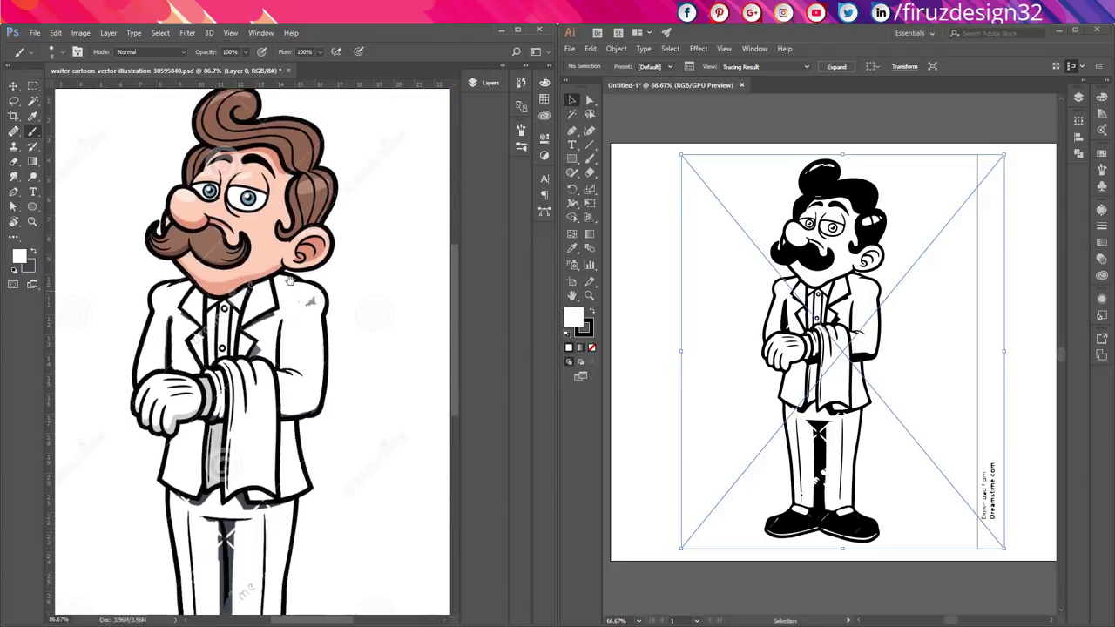
scroll(312, 332, "down", 2)
left_click(312, 223, "alt")
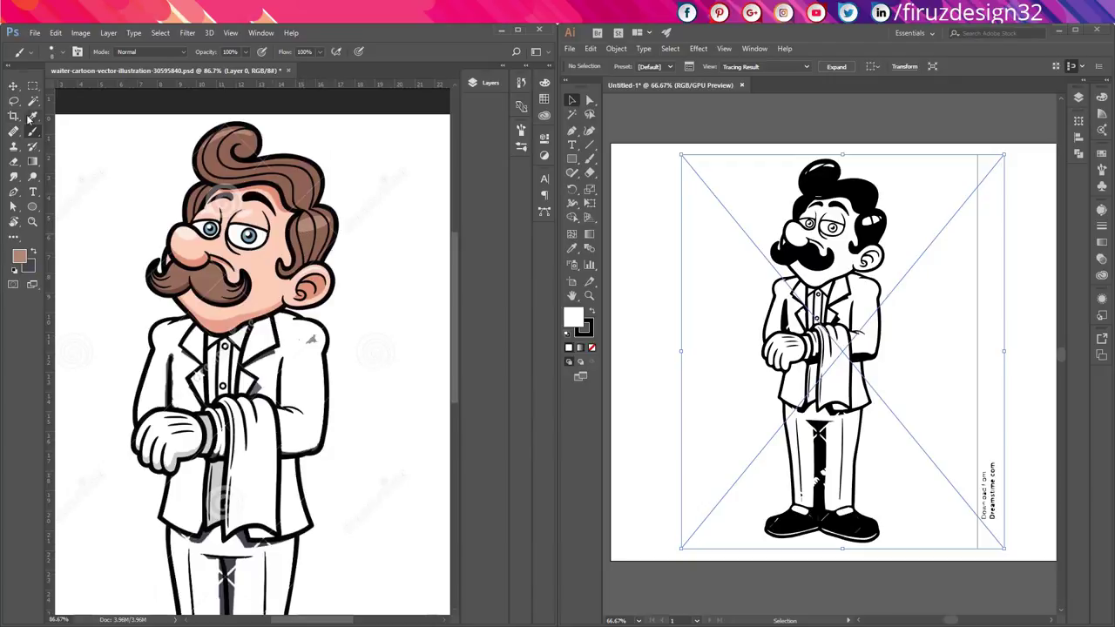
key("w")
scroll(312, 227, "up", 3)
left_click(300, 209)
key("alt+BackSpace")
key("ctrl+d")
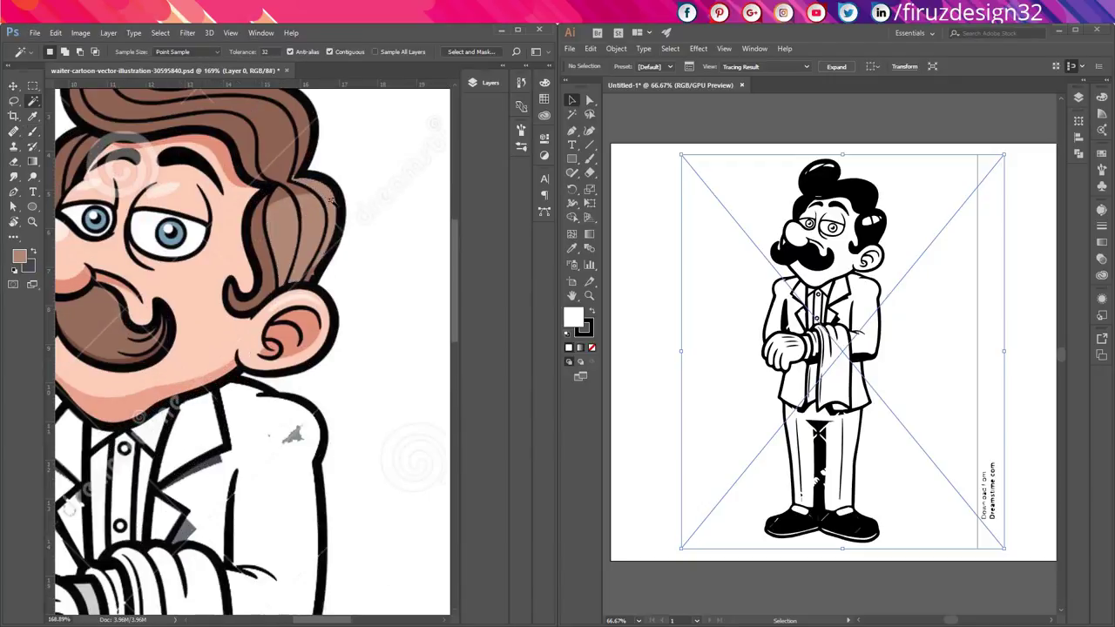
Save the PSD with the lightened hair, switch to Illustrator and update the modified link.
key("b")
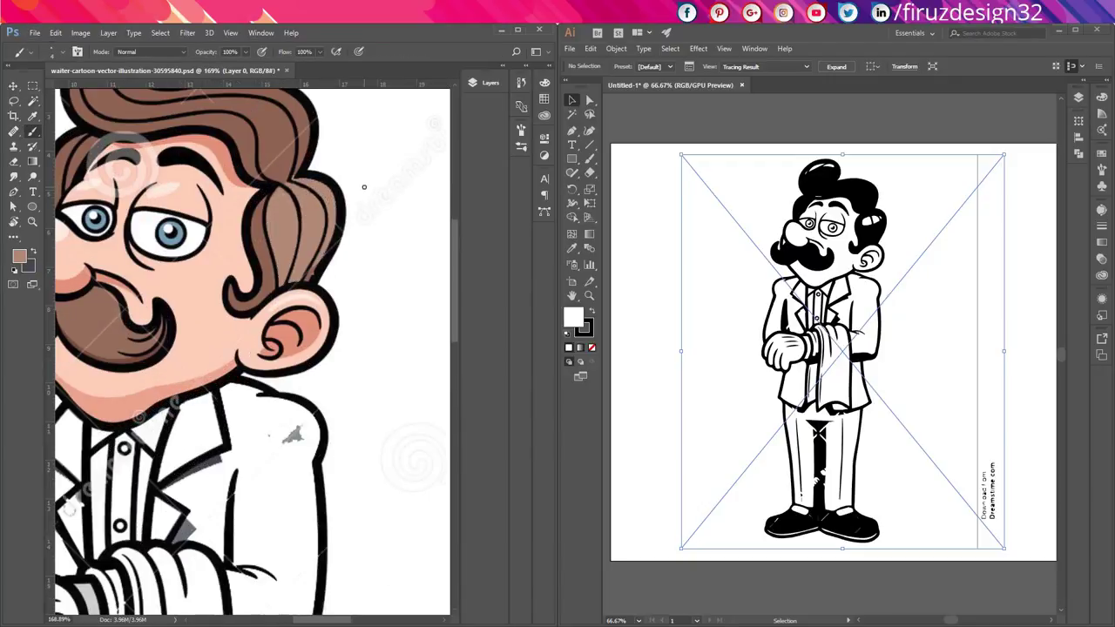
key("ctrl+s")
left_click(777, 37)
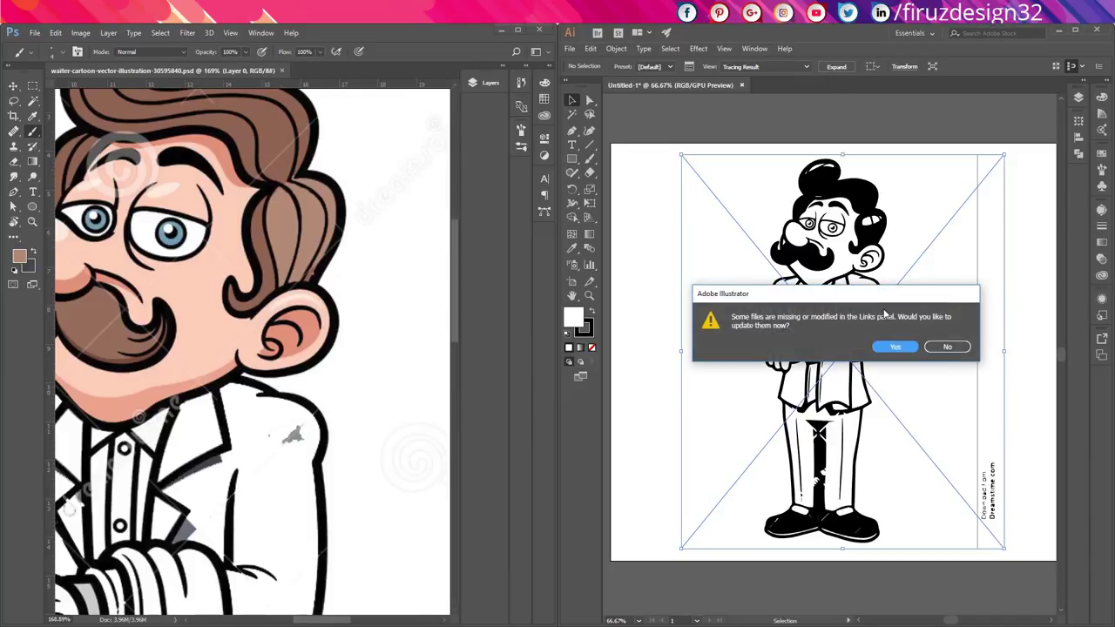
left_click(896, 348)
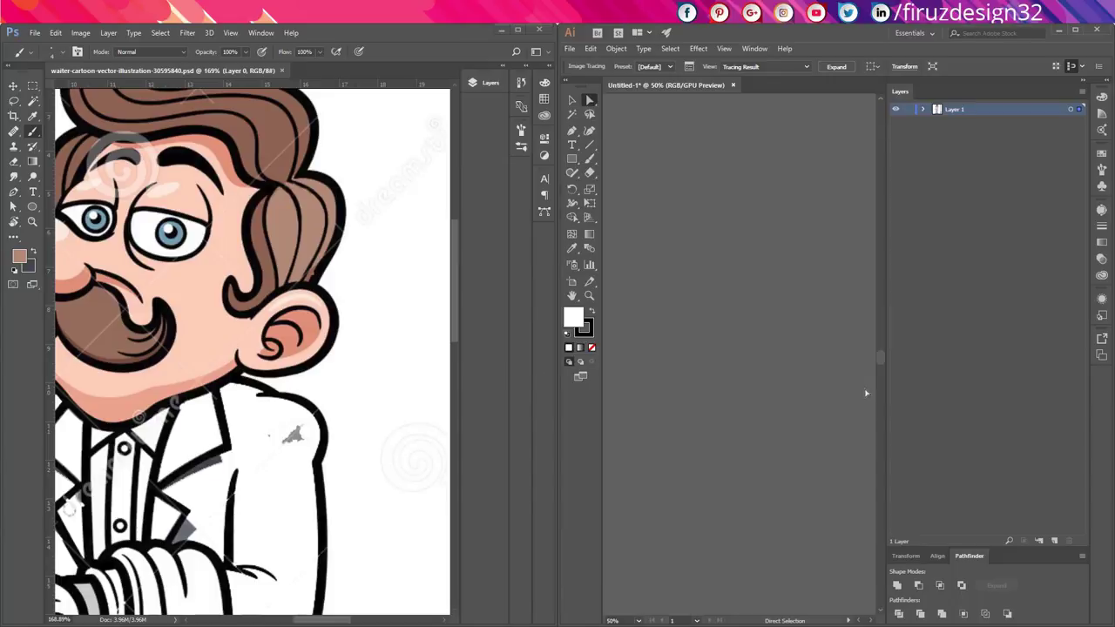
left_click(1083, 81)
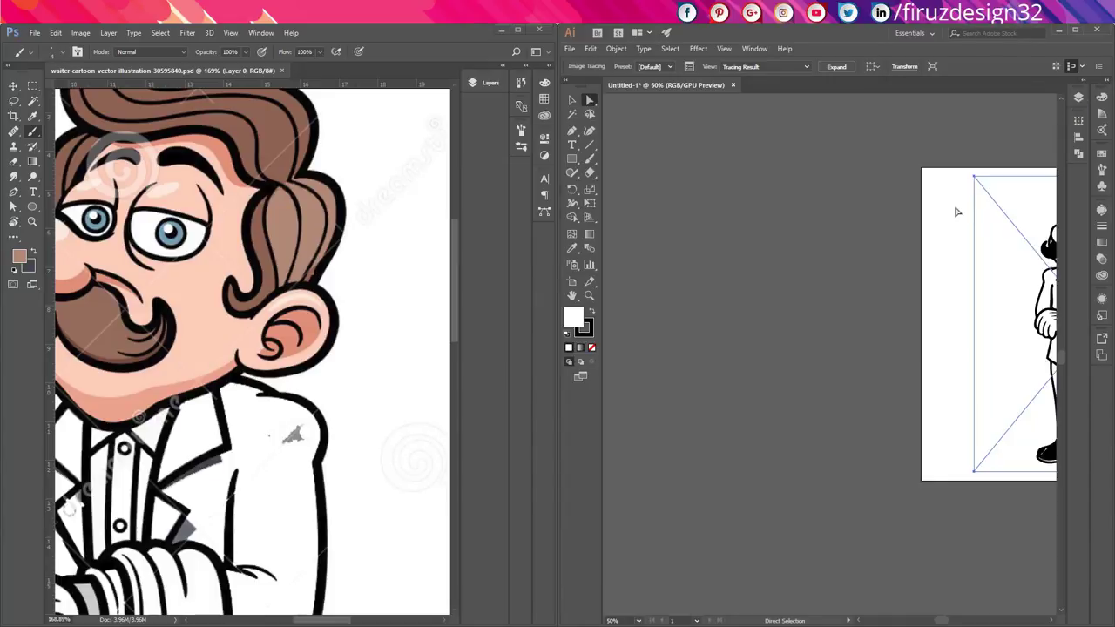
key("ctrl+0")
key("ctrl+plus")
key("ctrl+plus")
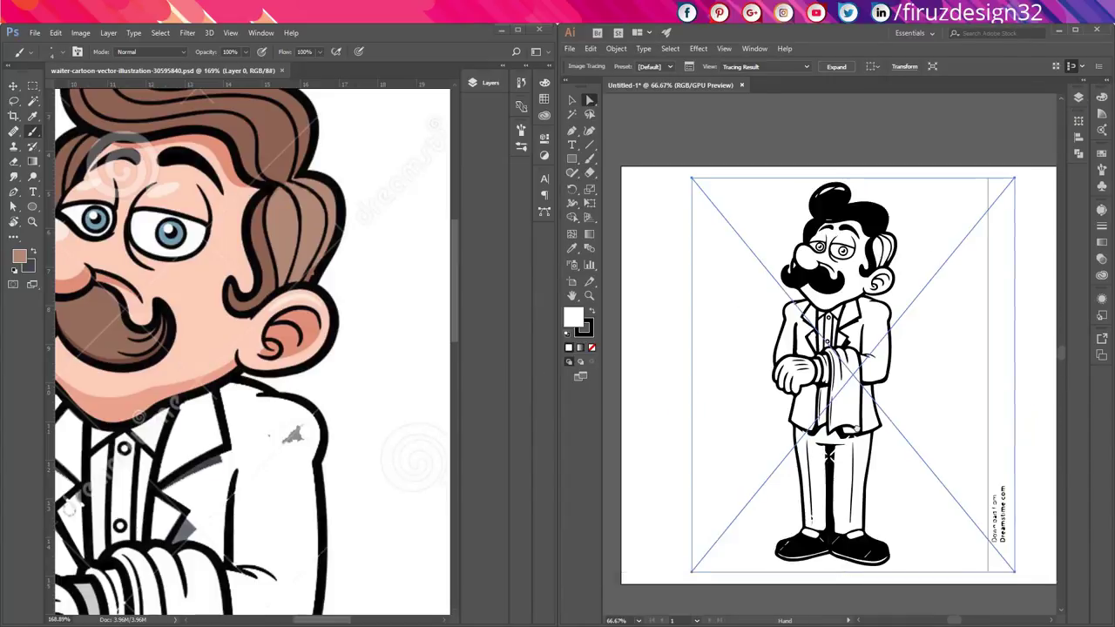
key("ctrl+plus")
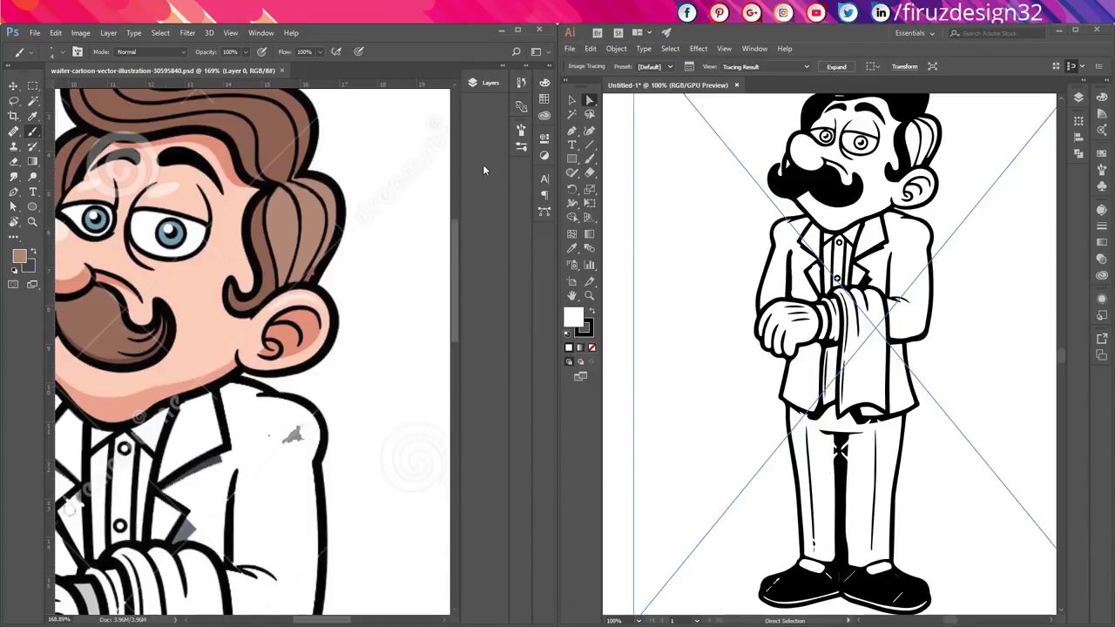
In Photoshop, sample the dark grey shadow colour and paint over the watermark lines between the trouser legs and under the jacket hem.
left_click_drag(210, 434, 380, 211)
left_click_drag(174, 397, 182, 160)
mouse_move(245, 541)
left_mouse_down()
mouse_move(232, 319)
mouse_move(228, 391)
left_mouse_up()
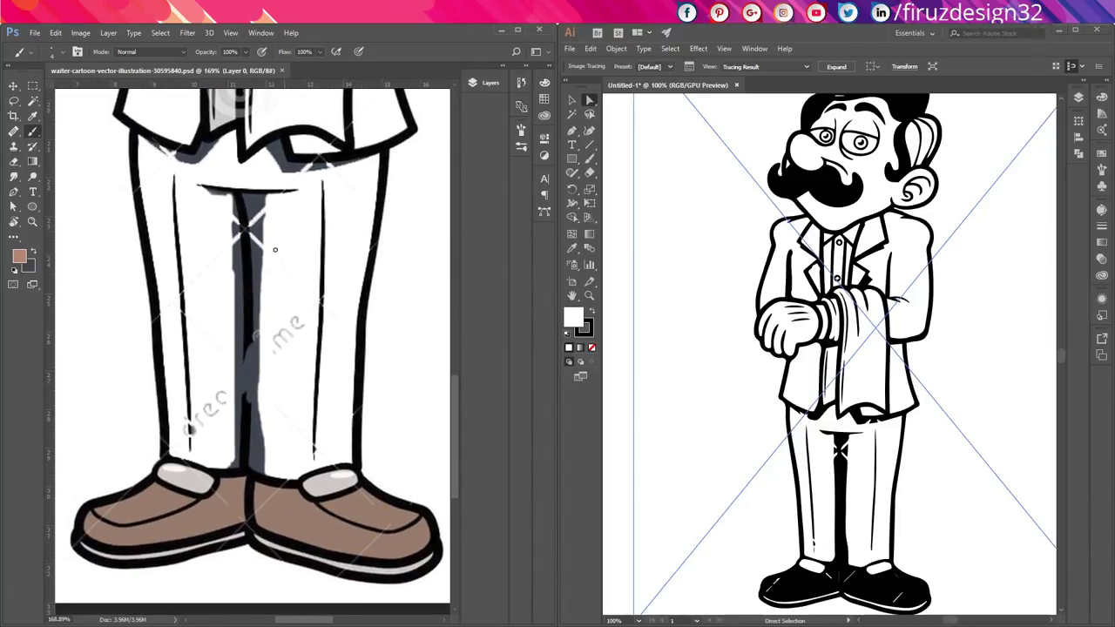
left_click(258, 258, "alt")
mouse_move(252, 218)
left_mouse_down()
mouse_move(248, 243)
mouse_move(265, 206)
mouse_move(238, 241)
left_mouse_up()
left_click_drag(279, 275, 337, 436)
left_click_drag(220, 312, 232, 319)
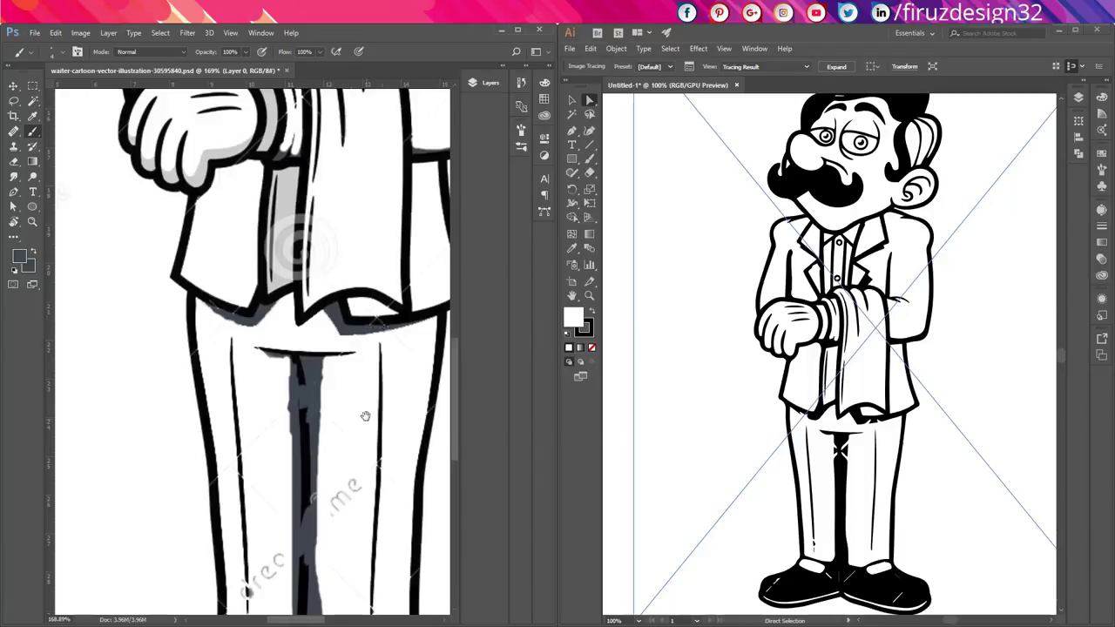
Sample the brown of the shoes and paint over the watermark lines crossing them.
left_click_drag(365, 416, 398, 147)
left_click(197, 404, "alt")
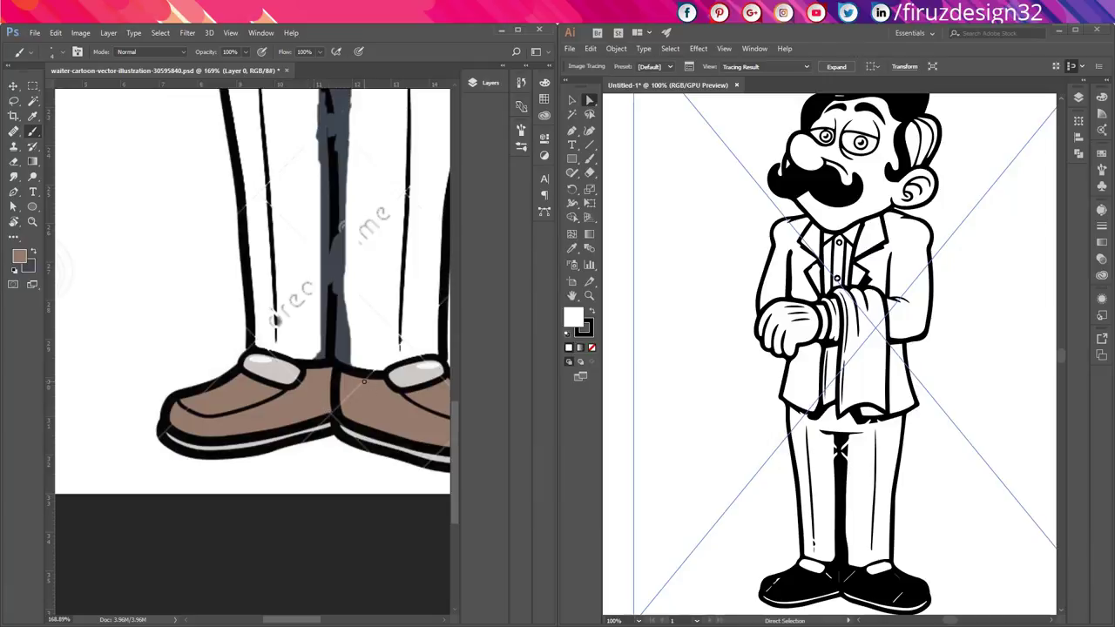
scroll(335, 431, "right", 3)
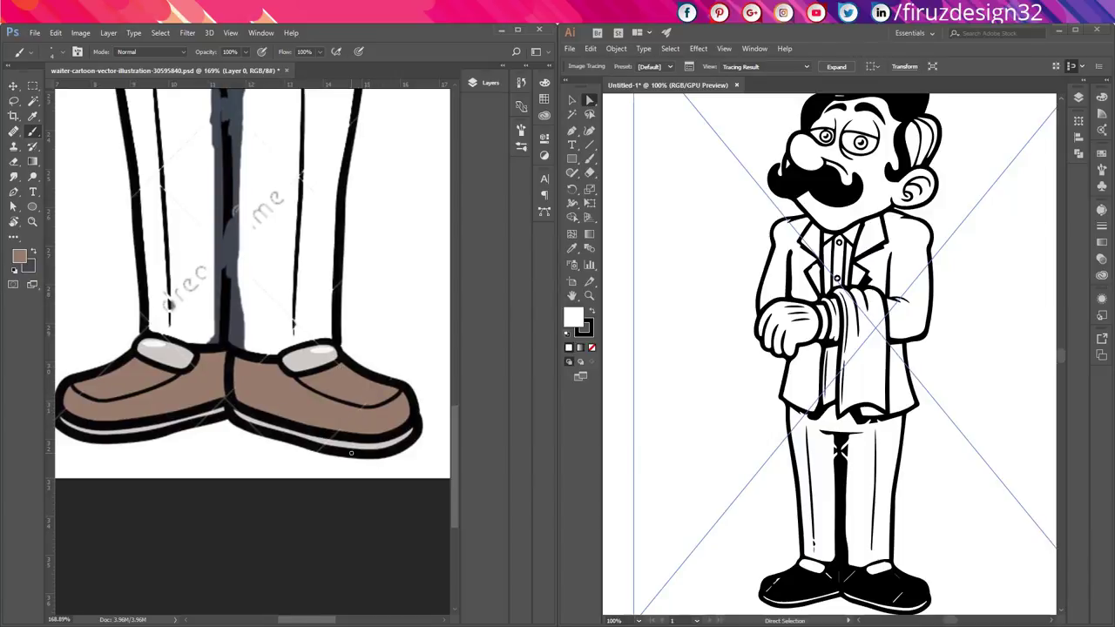
left_click_drag(231, 410, 321, 401)
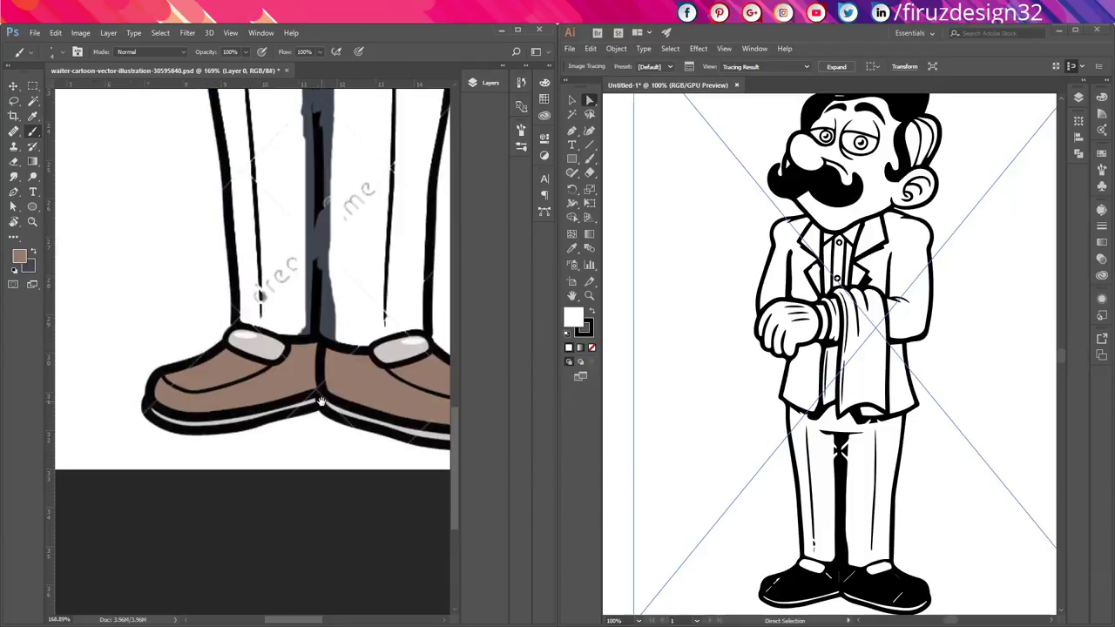
Save the PSD with the retouched trousers and shoes, and update the link in Illustrator.
key("ctrl+s")
left_click(863, 27)
left_click(887, 346)
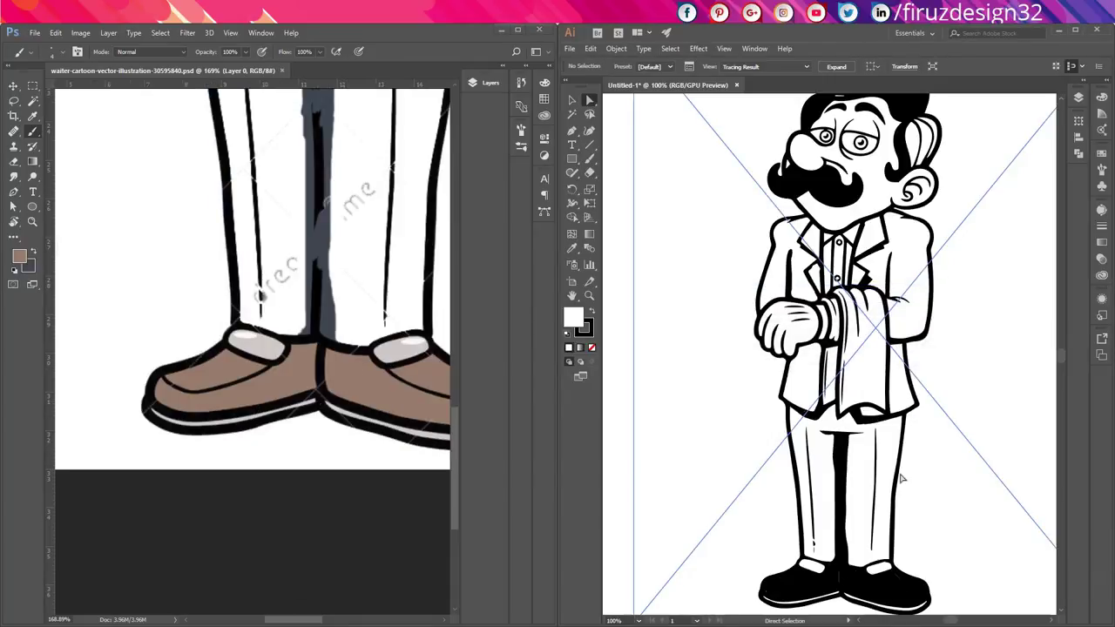
key("ctrl+minus")
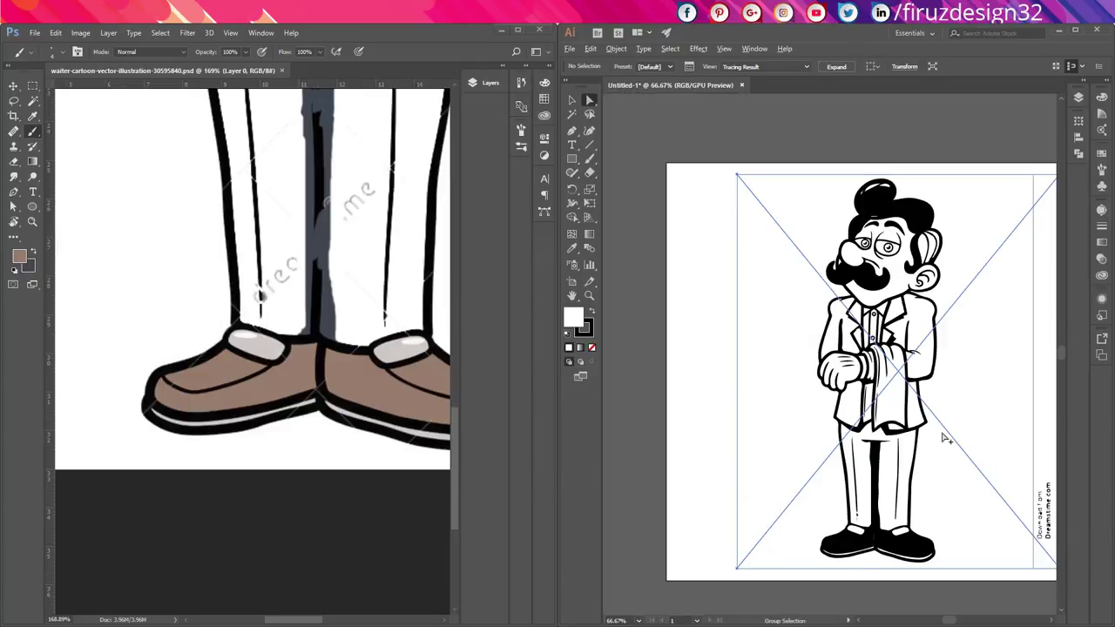
key("ctrl+minus")
Maximise the Illustrator window, expand the waiter tracing, and delete the watermark strip and background shapes around the figure.
left_click(1077, 31)
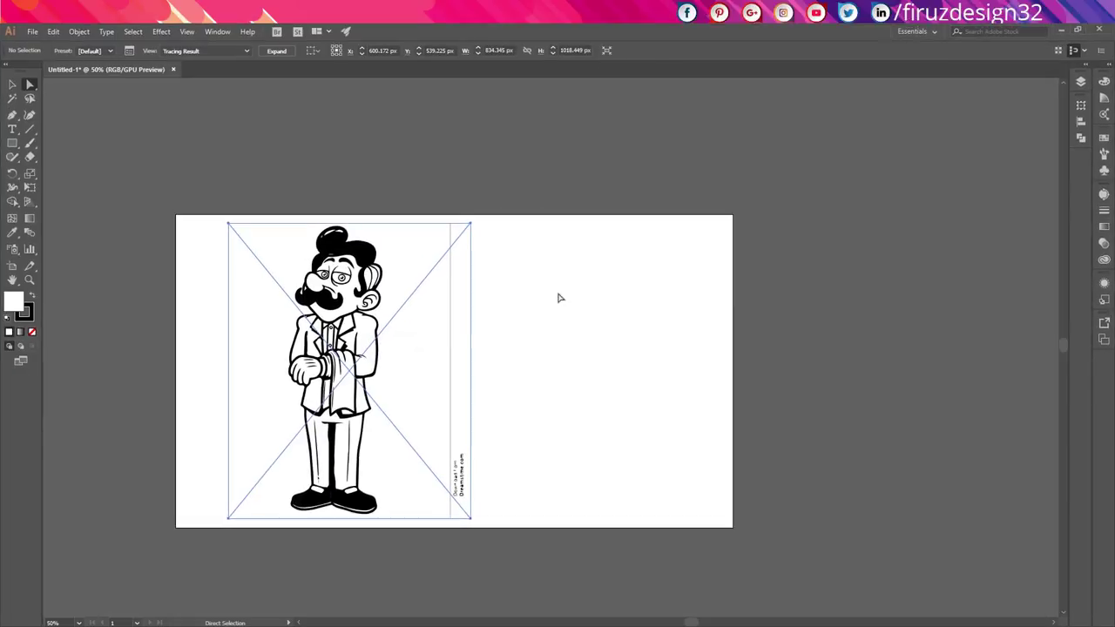
left_click(276, 51)
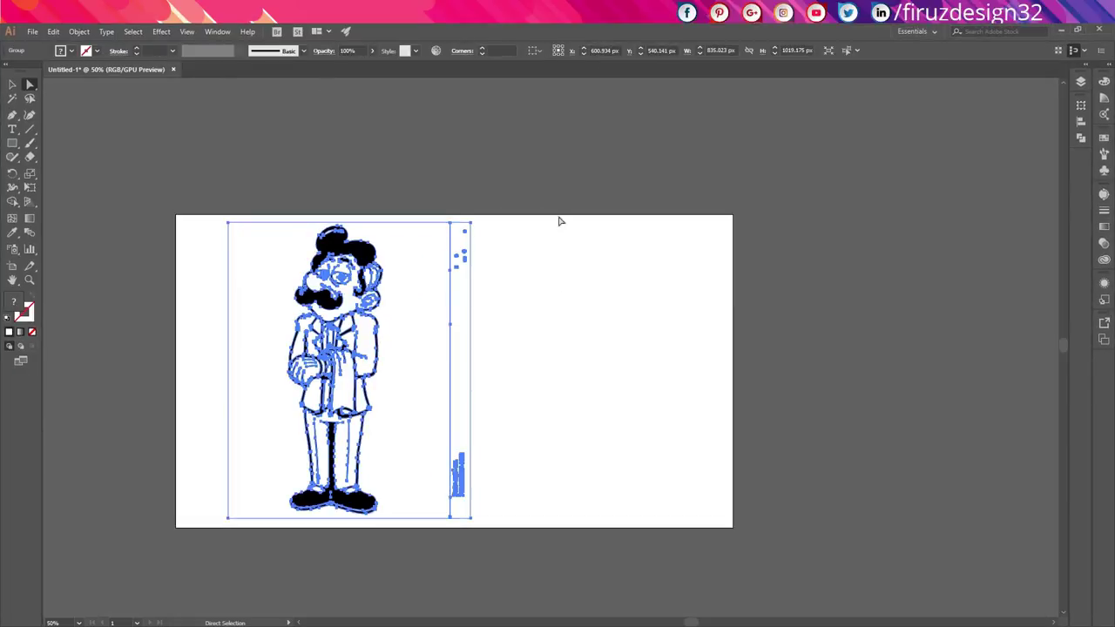
left_click(446, 181)
mouse_move(448, 218)
left_mouse_down()
mouse_move(531, 498)
mouse_move(553, 523)
left_mouse_up()
key("Delete")
left_click_drag(136, 142, 258, 548)
key("Delete")
Select the whole waiter and scale it down proportionally about its centre to about 228 by 697 px.
key("ctrl+a")
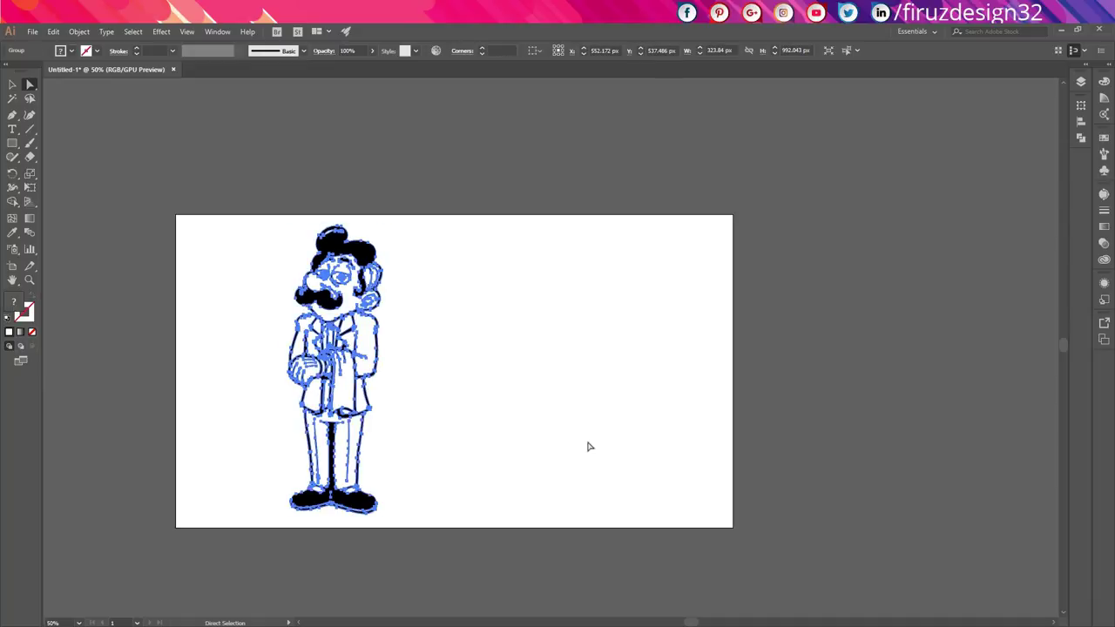
key("v")
left_click_drag(385, 227, 390, 268)
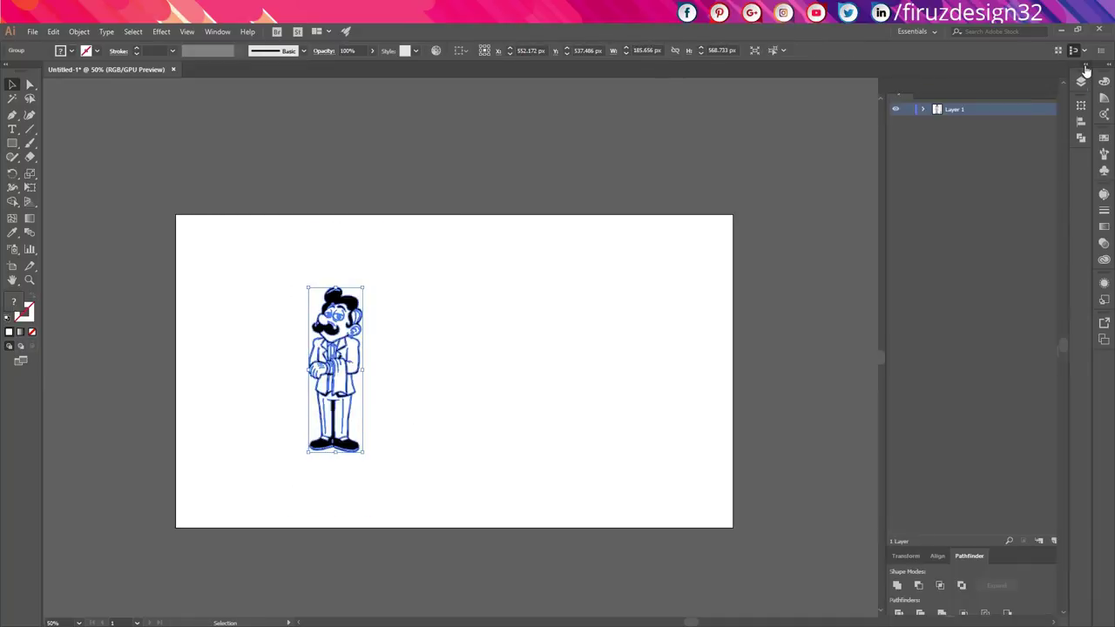
left_click(1081, 81)
left_click_drag(363, 287, 387, 271)
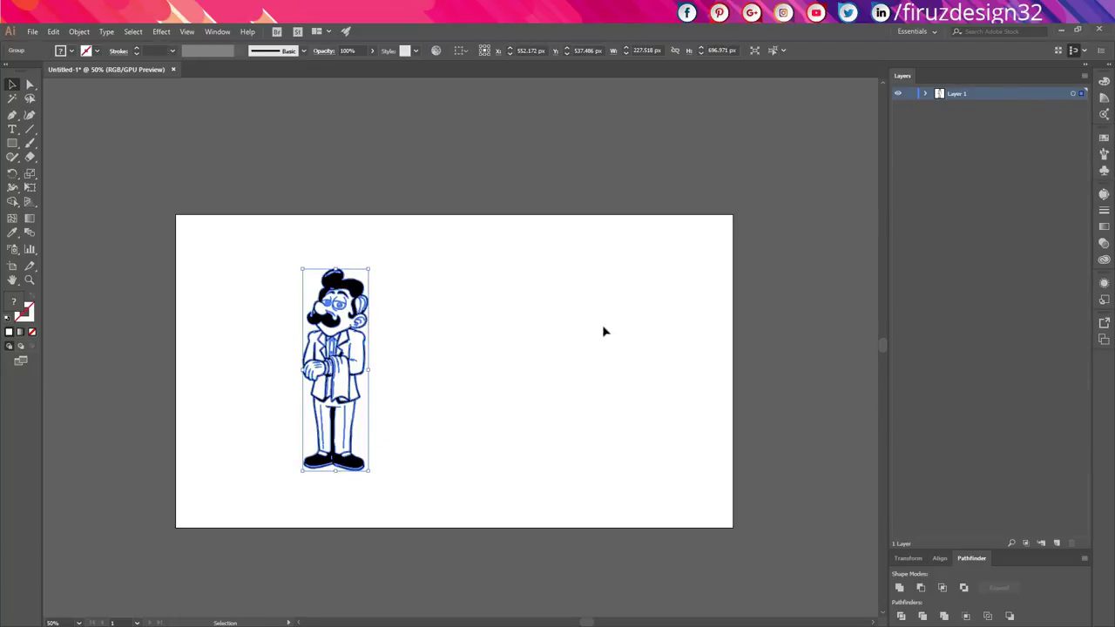
Deselect the waiter and add a new layer above its layer.
left_click(1061, 497)
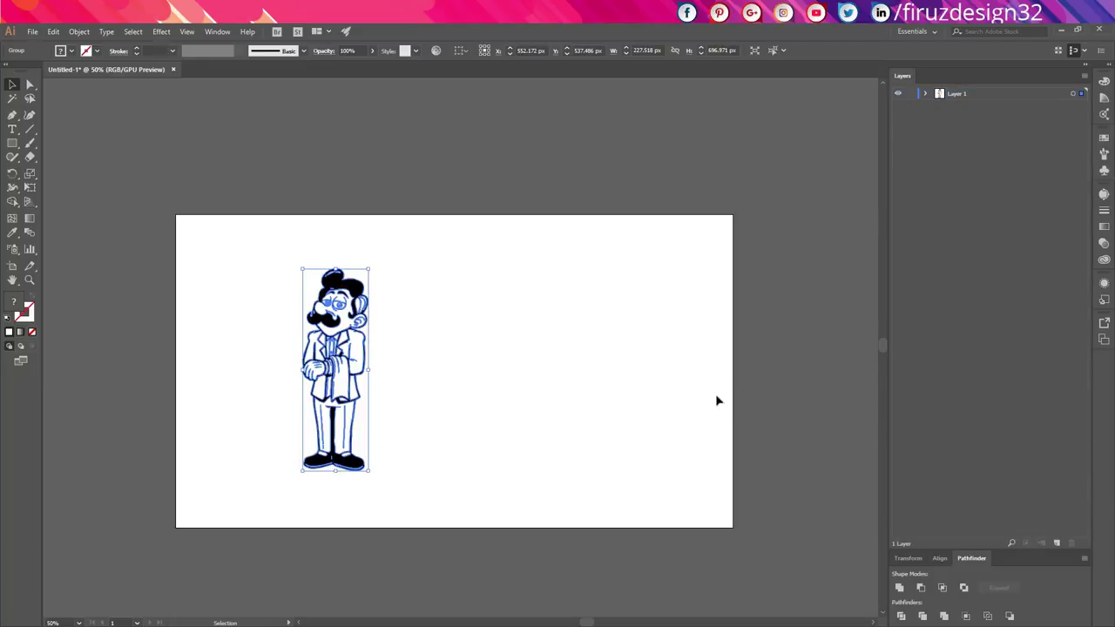
left_click(717, 398)
left_click(1057, 544)
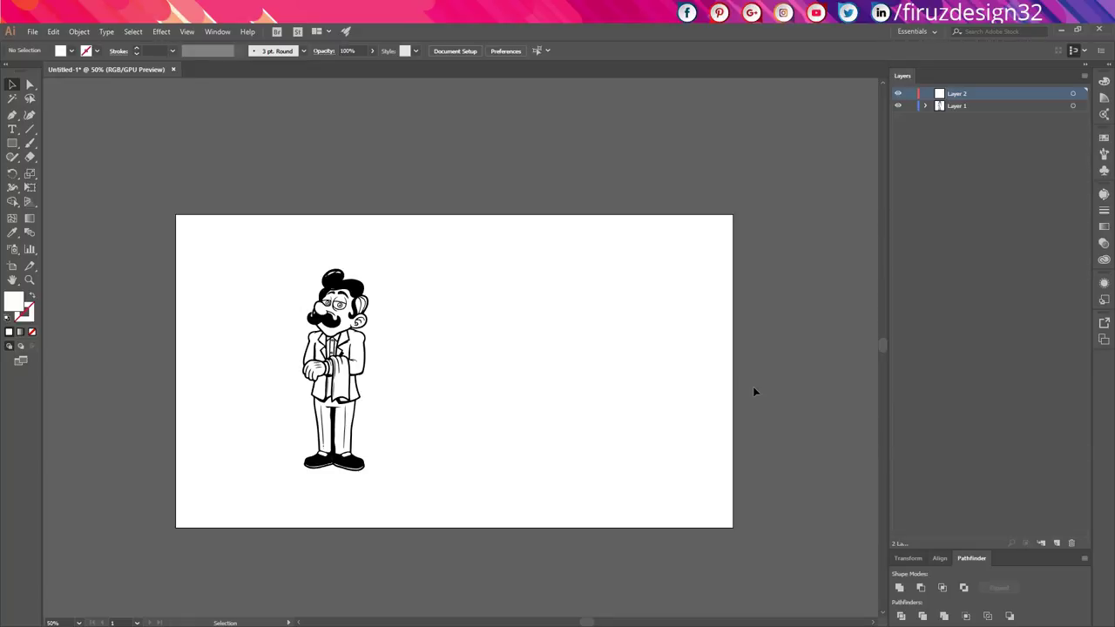
Activate the Type tool, open the Bengali keyboard bar, switch it to English and adjust its options.
key("t")
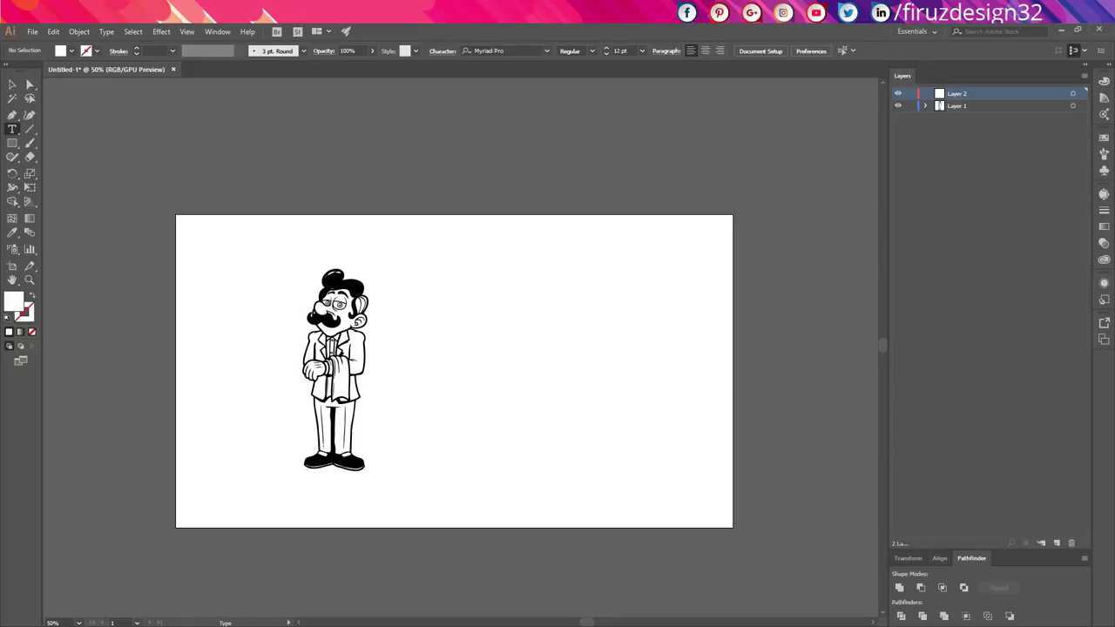
left_click(958, 625)
left_click(926, 595)
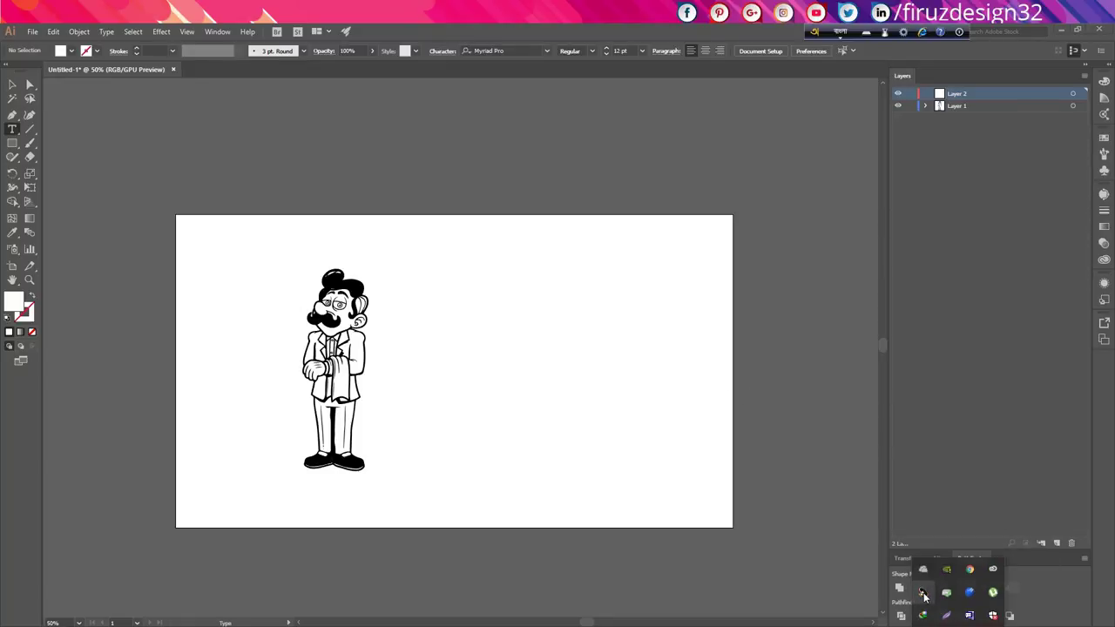
left_click(925, 596)
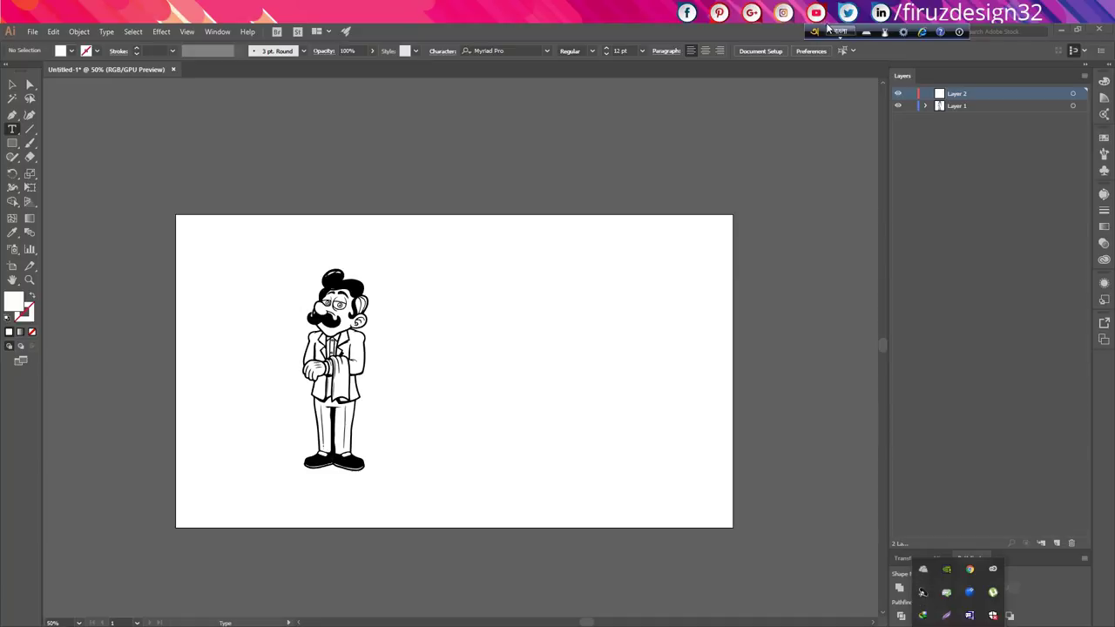
left_click(904, 31)
left_click(896, 82)
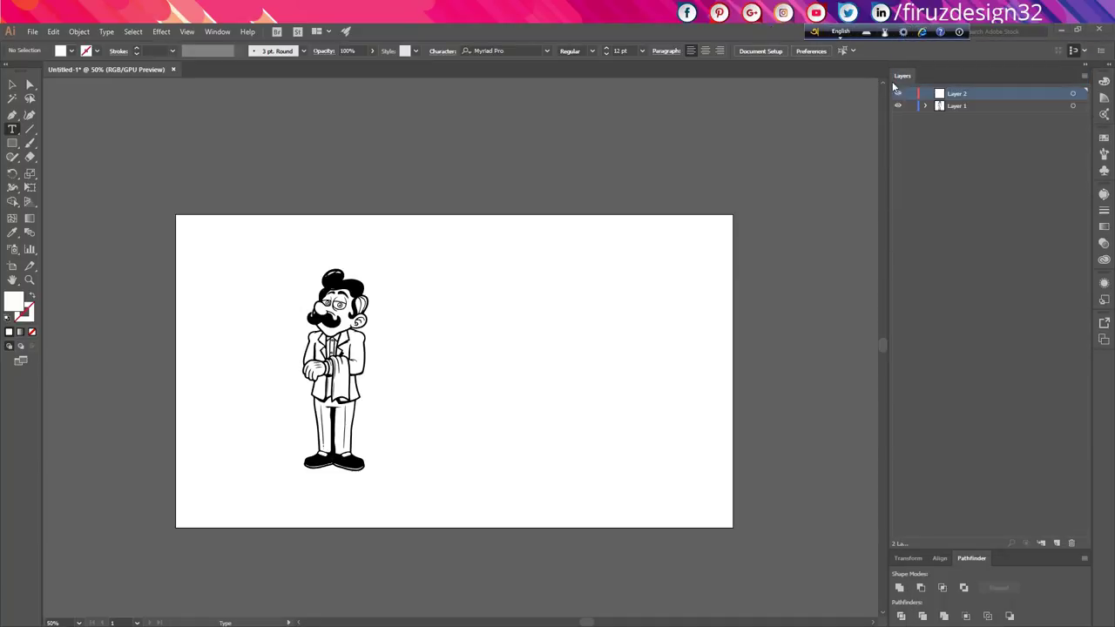
left_click(904, 31)
left_click(906, 77)
Set the font to Charu Chandan and start a point text object on the blank artboard area beside the waiter.
left_click(520, 50)
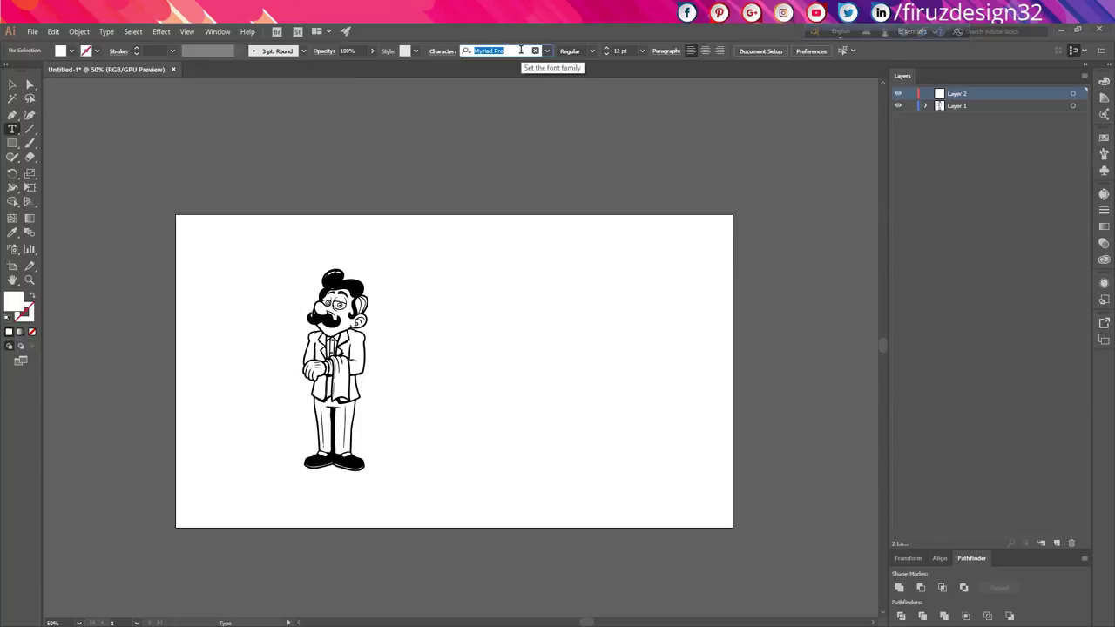
type("char")
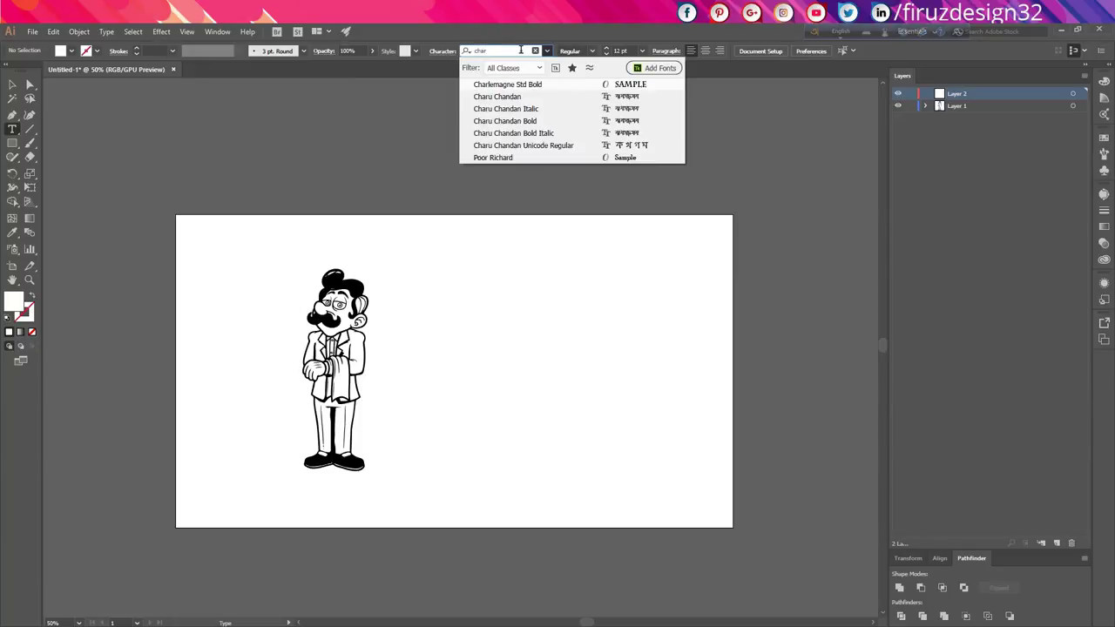
left_click(524, 98)
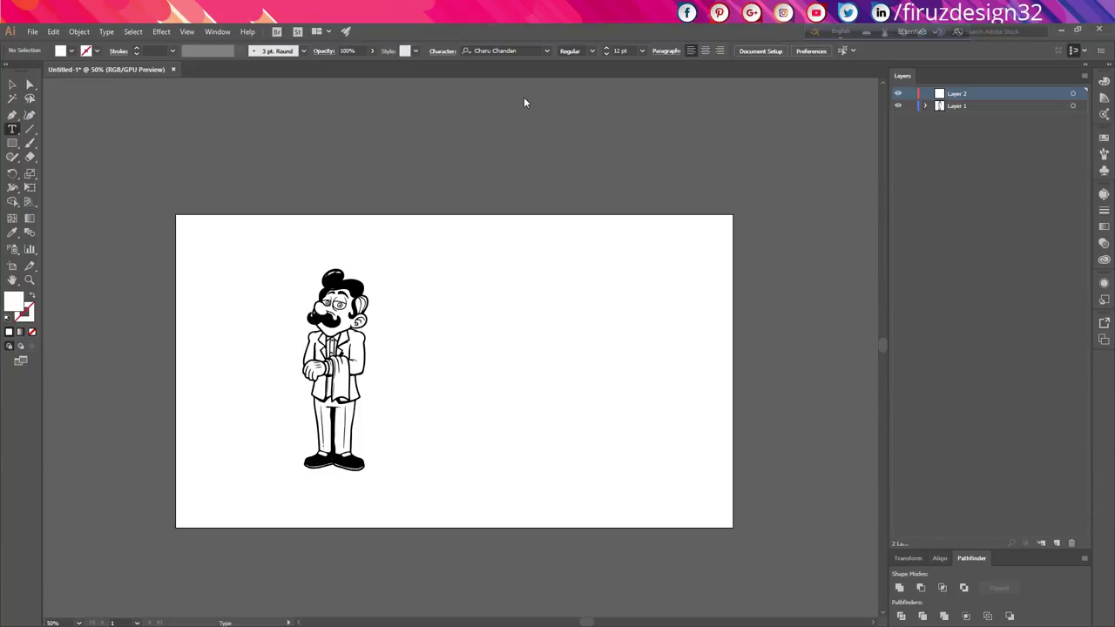
left_click(449, 282)
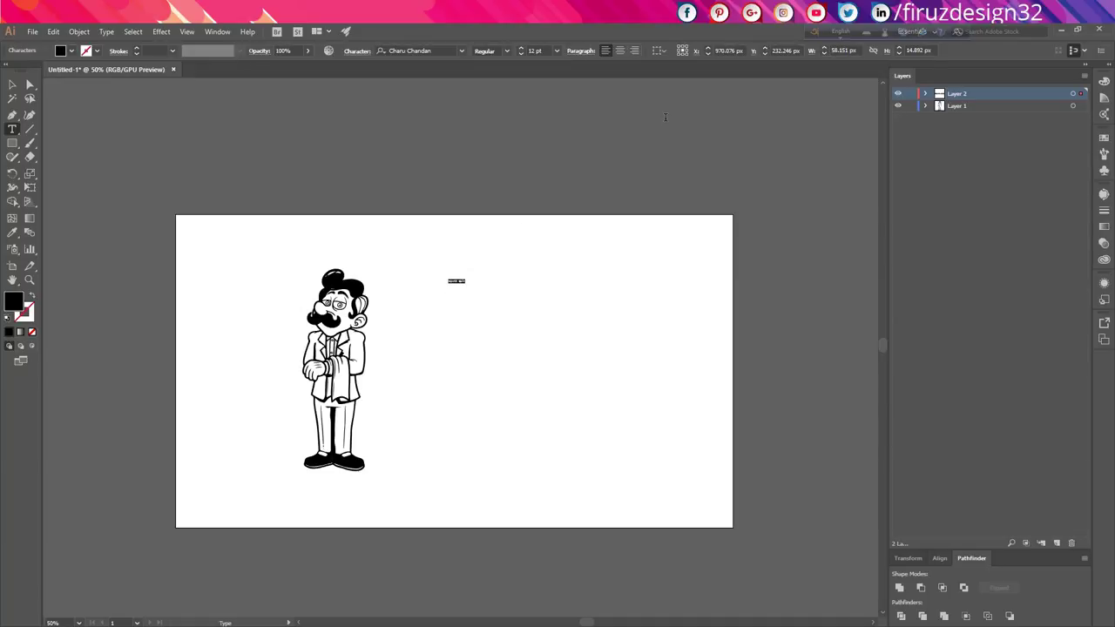
Set the size of the whole point text object to 90 pt.
type("wa")
key("ctrl+a")
left_click(521, 48, "shift")
left_click(521, 48, "shift")
left_click(521, 47, "shift")
left_click(521, 48, "shift")
left_click(522, 48, "shift")
left_click(521, 48, "shift")
left_click(521, 48, "shift")
left_click(521, 49)
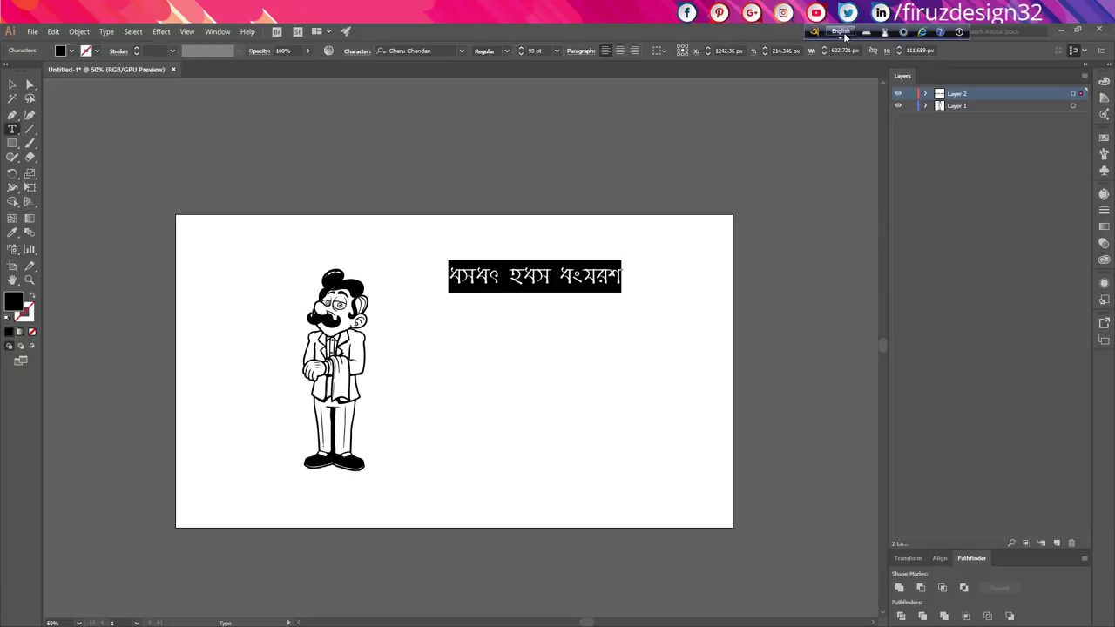
Clear the placeholder text, leave that text object, and start a new one on the blank artboard area beside the waiter.
key("BackSpace")
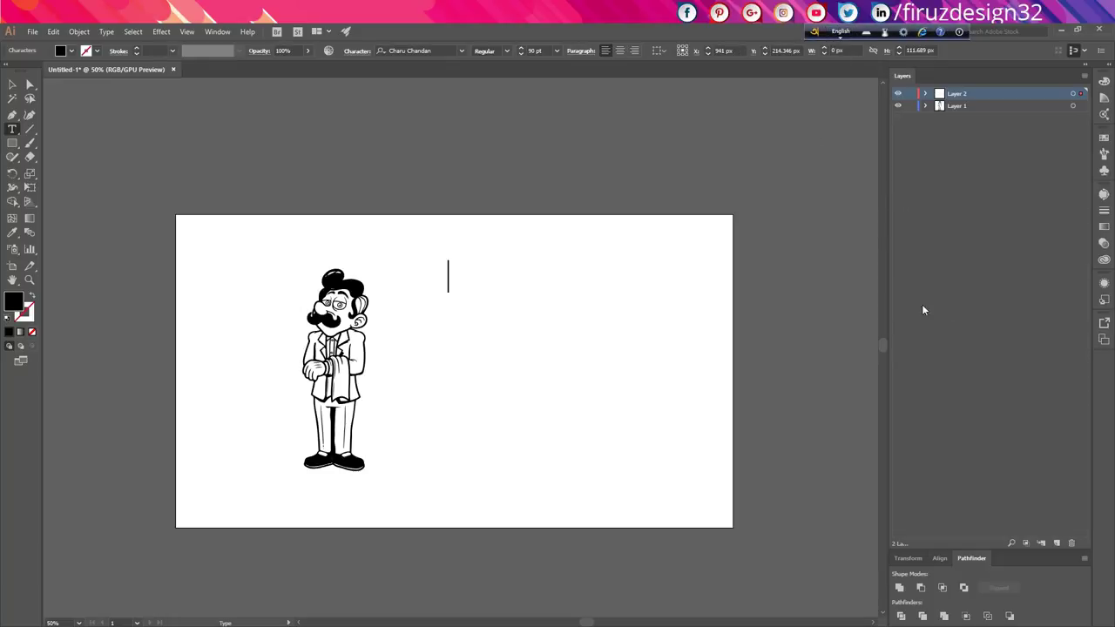
left_click(12, 86)
left_click(488, 189)
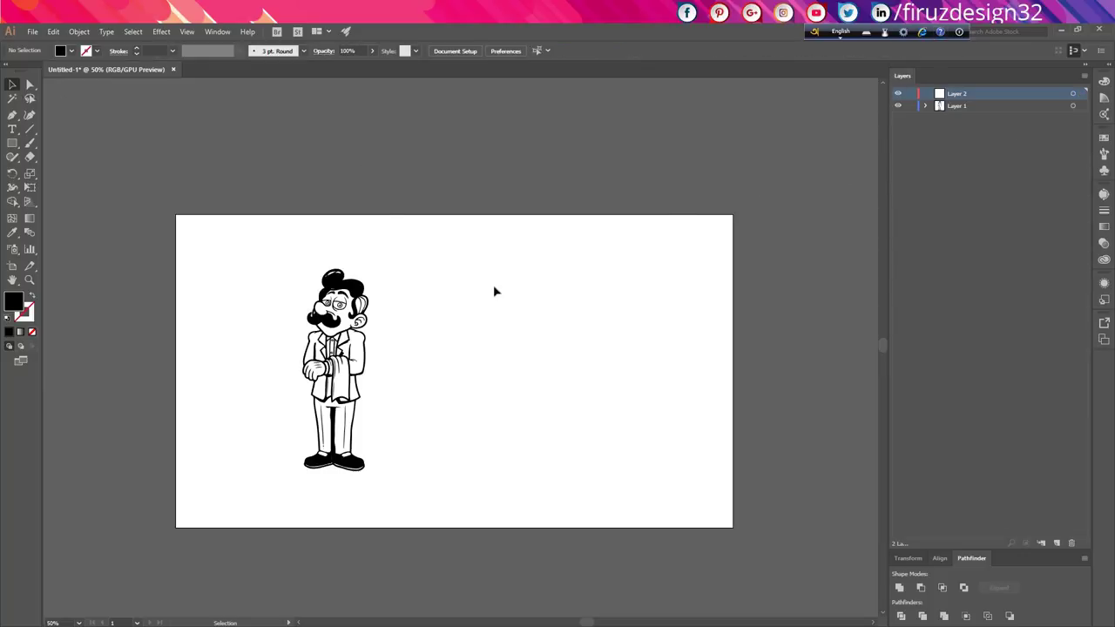
key("t")
left_click(471, 291)
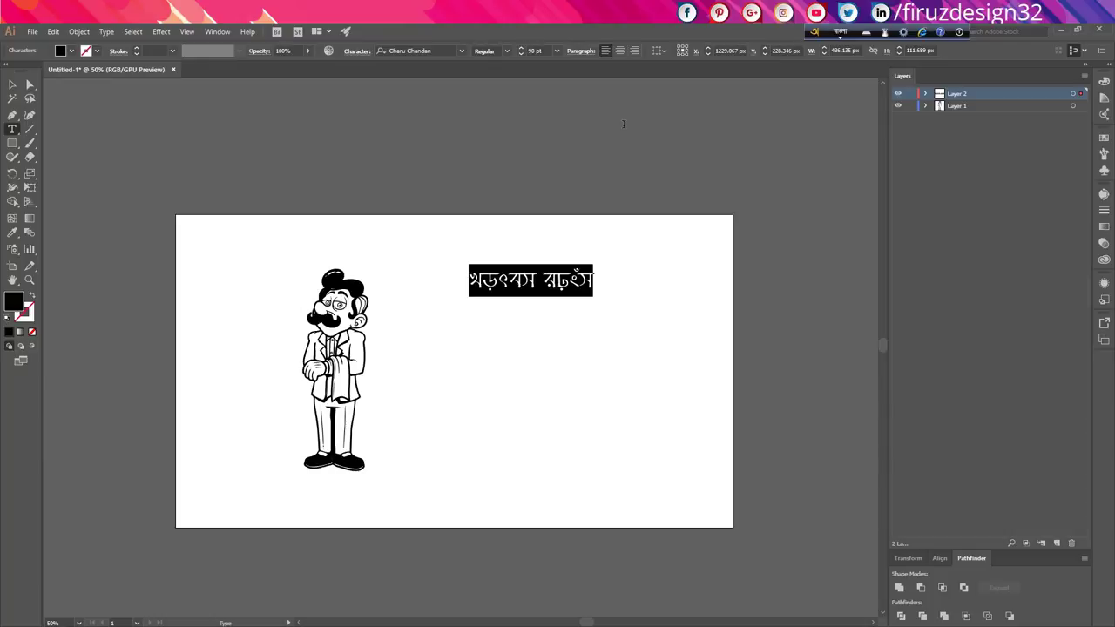
Enter the Bengali introduction "আমার নাম" followed by the person's name, and finish the text object.
type("ama")
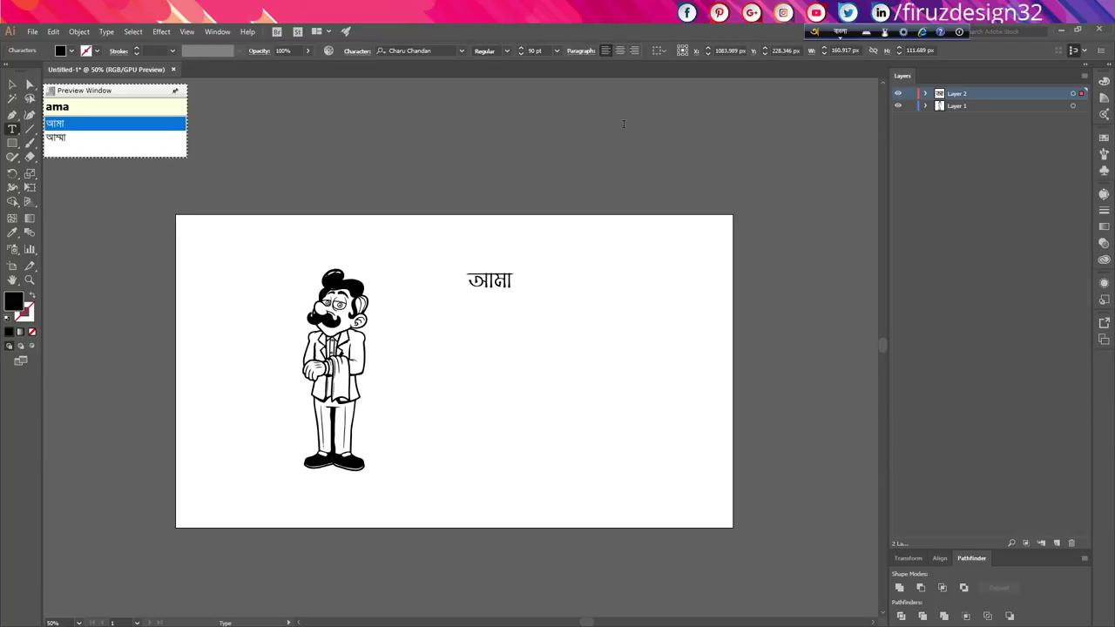
type("r nam asjh")
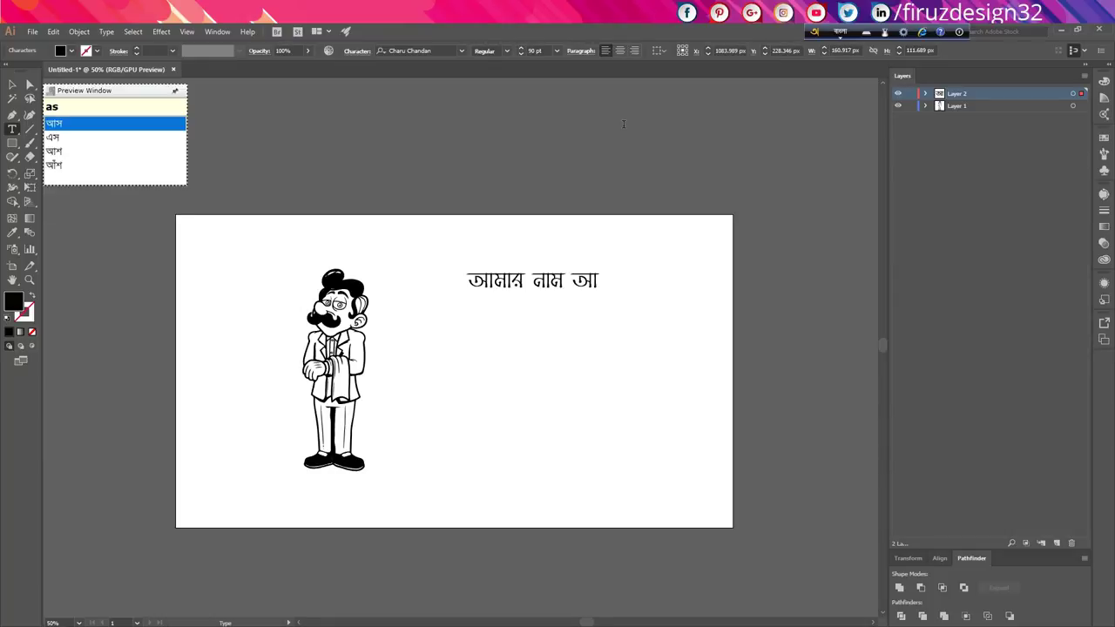
key("BackSpace")
key("BackSpace")
type("hik")
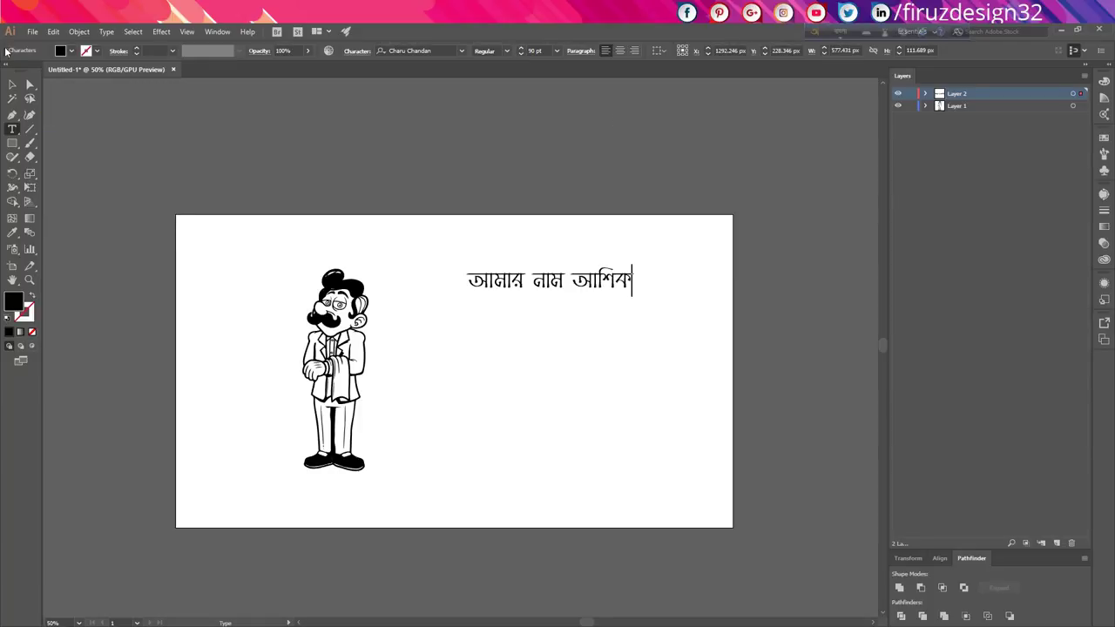
left_click(12, 84)
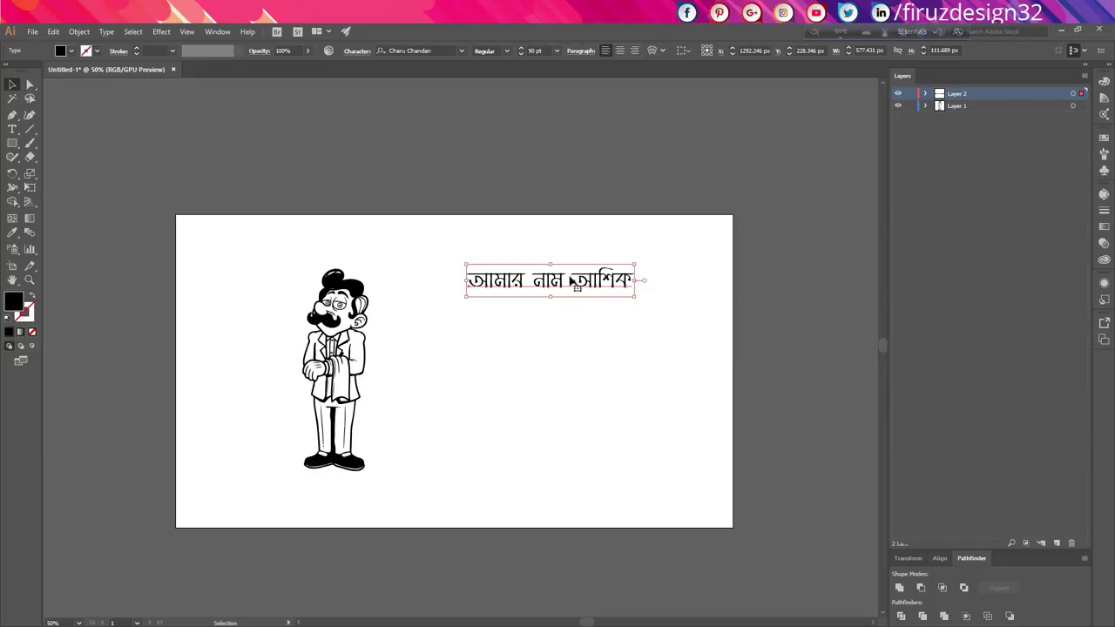
Add a new layer above the text layer and duplicate the Bengali text line directly beneath the original.
left_click(1057, 543)
left_click_drag(562, 287, 562, 315)
key("r")
key("t")
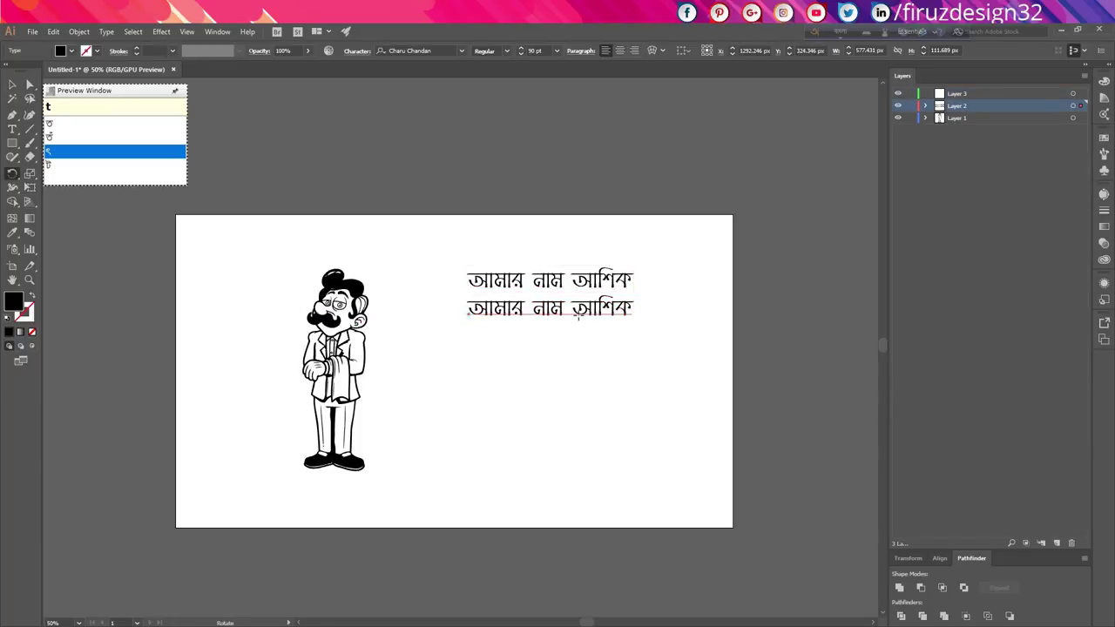
key("Right")
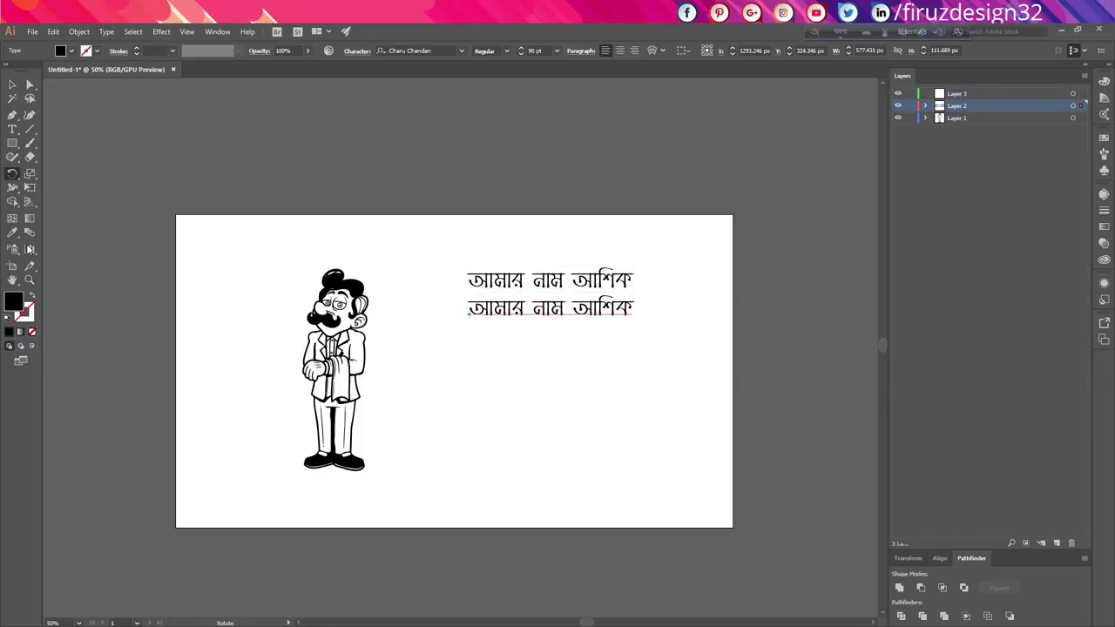
Replace the duplicated line's text with "আমি মোশান ডিজাইন করি".
left_click(12, 129)
left_click_drag(468, 307, 635, 309)
type("ami moshan dizain kor")
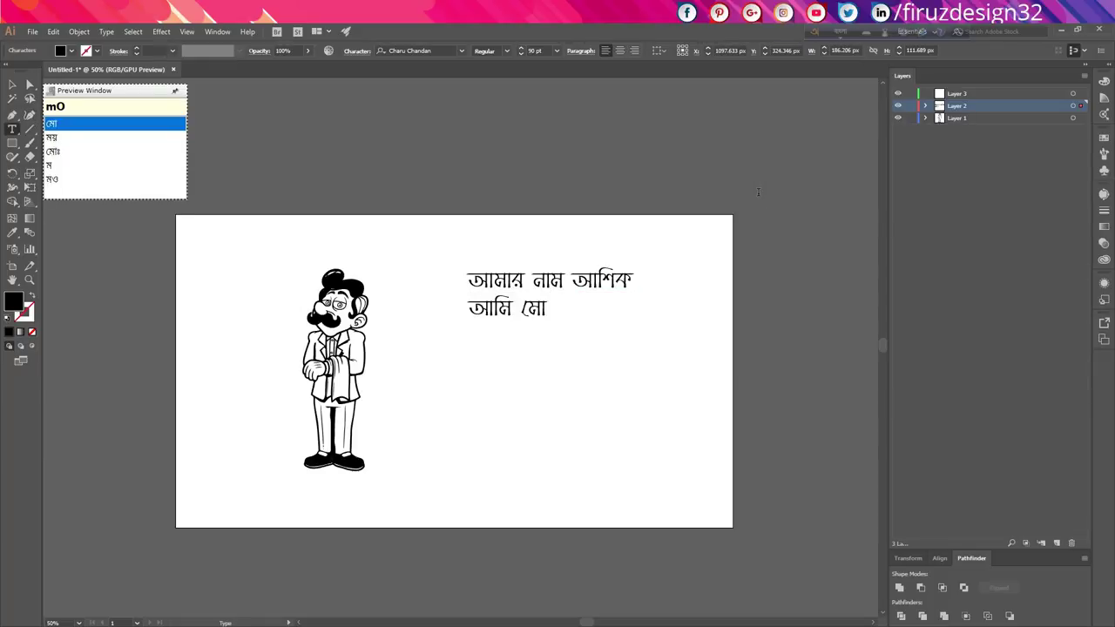
type("i")
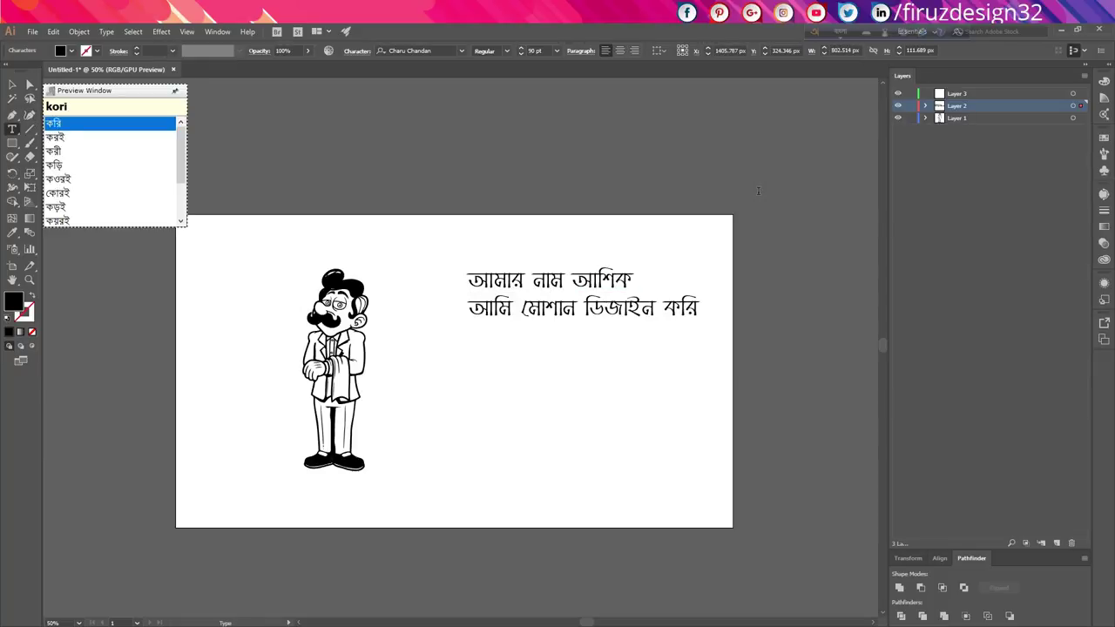
key("Escape")
key("Escape")
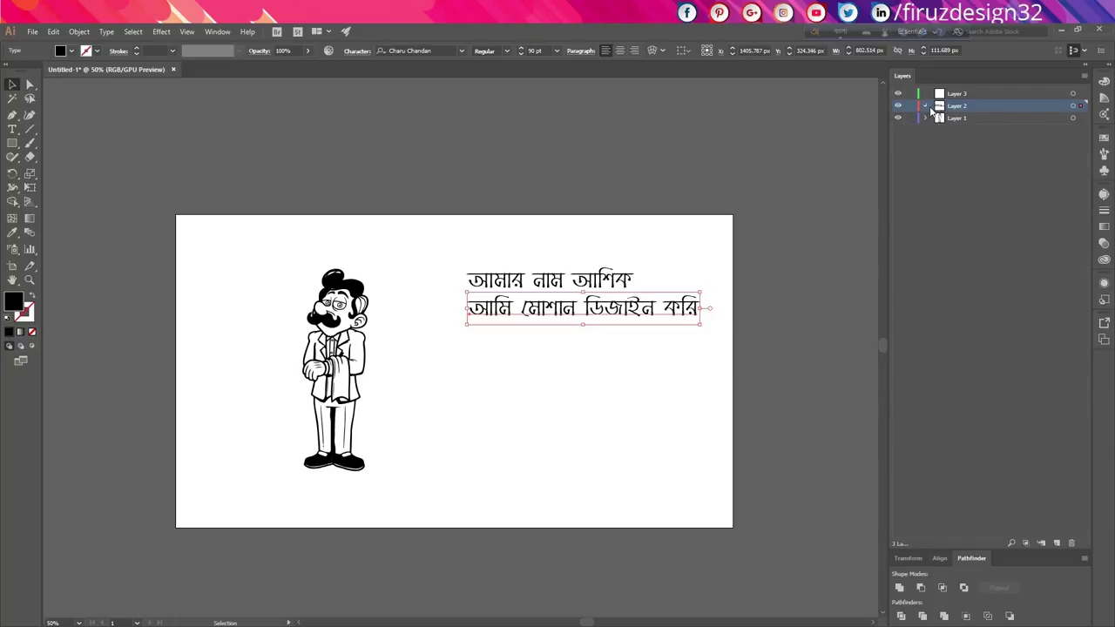
Select both text lines, centre-align their paragraphs, and move them together clear of the waiter into the blank artboard area.
left_click(927, 107)
left_click(1073, 131, "shift")
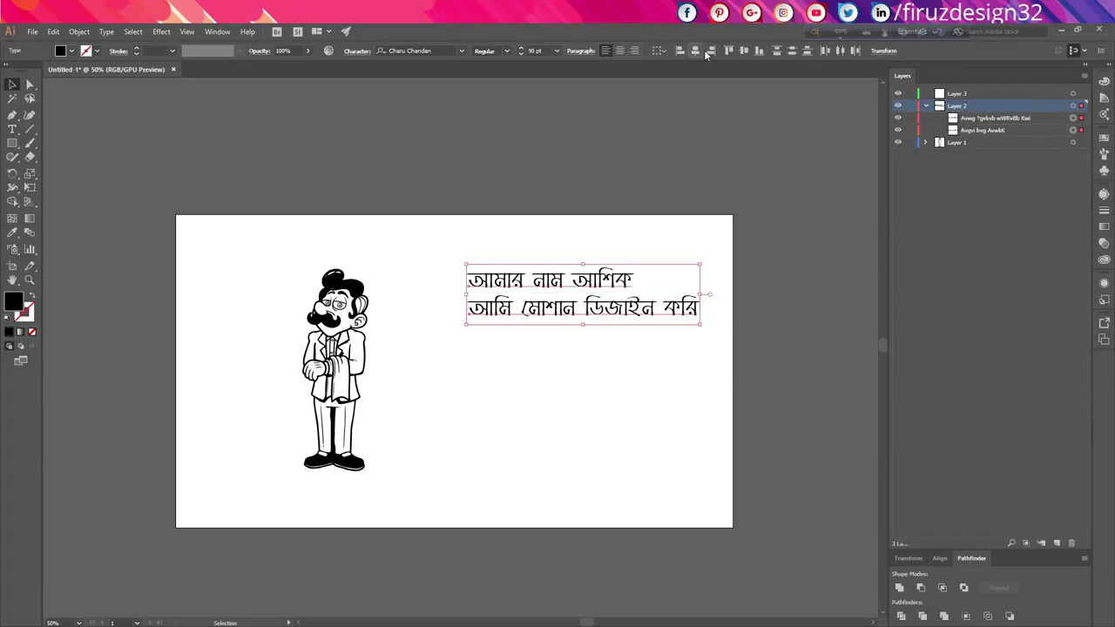
left_click(621, 50)
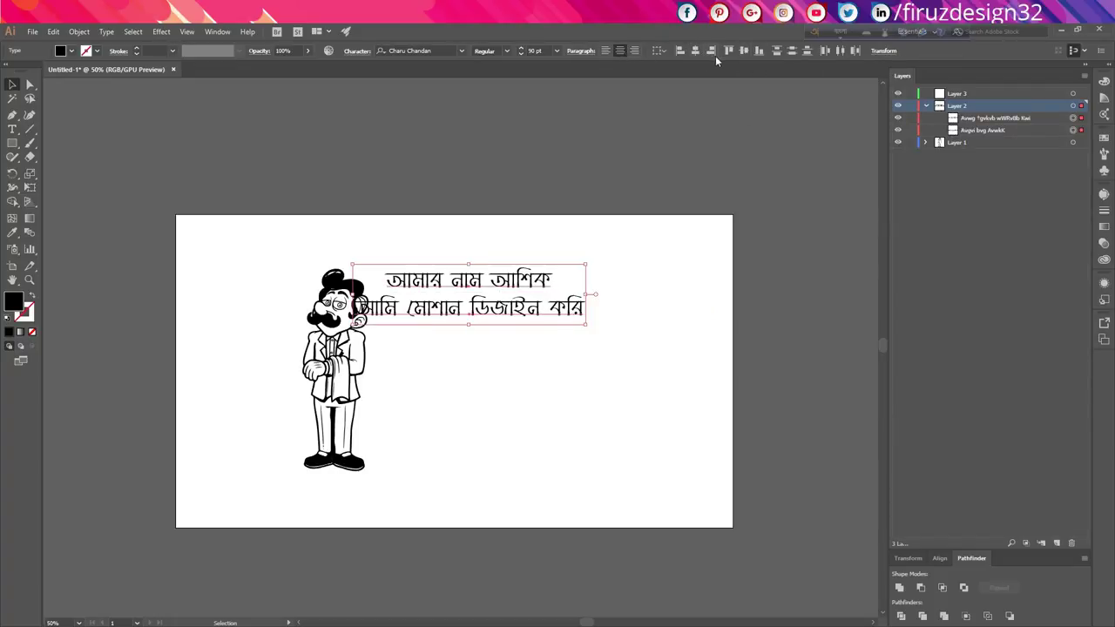
left_click_drag(482, 288, 599, 320)
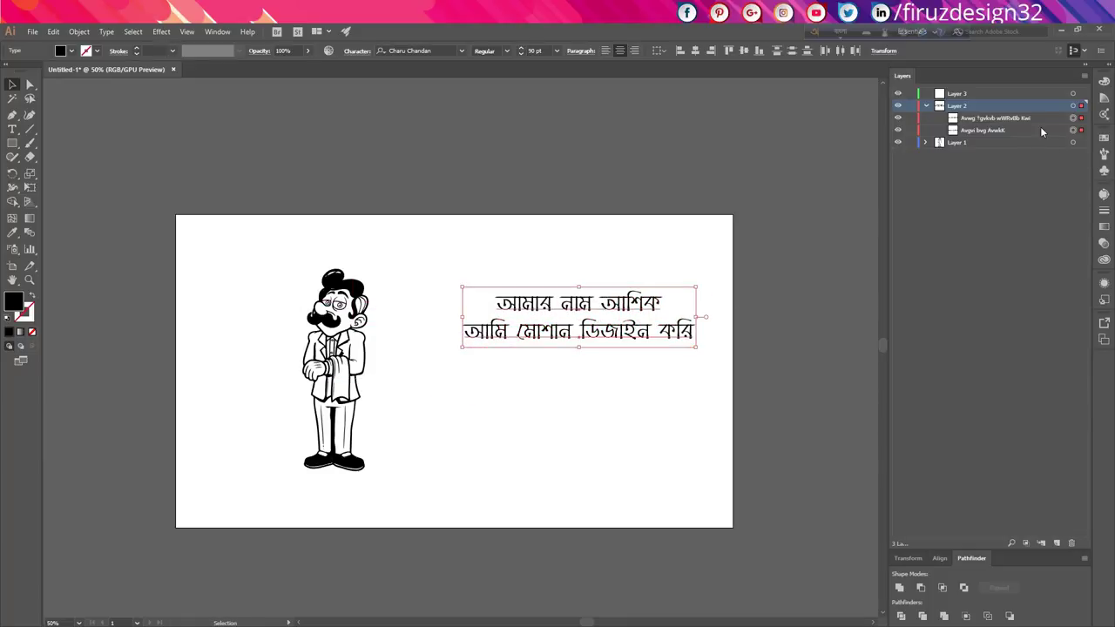
Give only the second text line the red fill ff3b3b and the Bold font style.
left_click(1085, 130)
left_click(1081, 118)
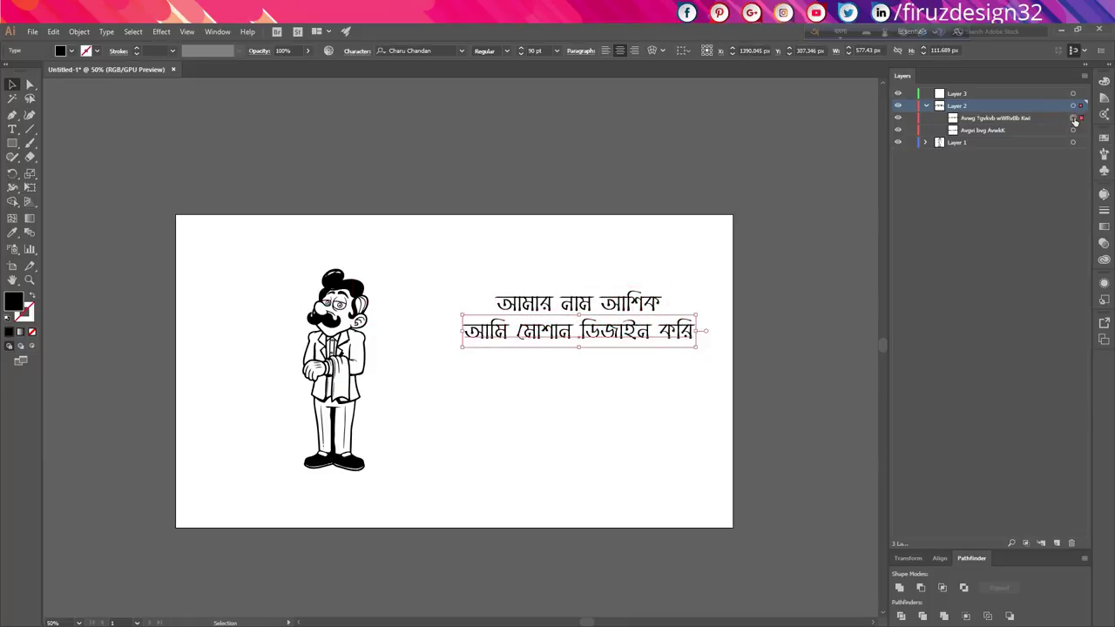
double_click(14, 300)
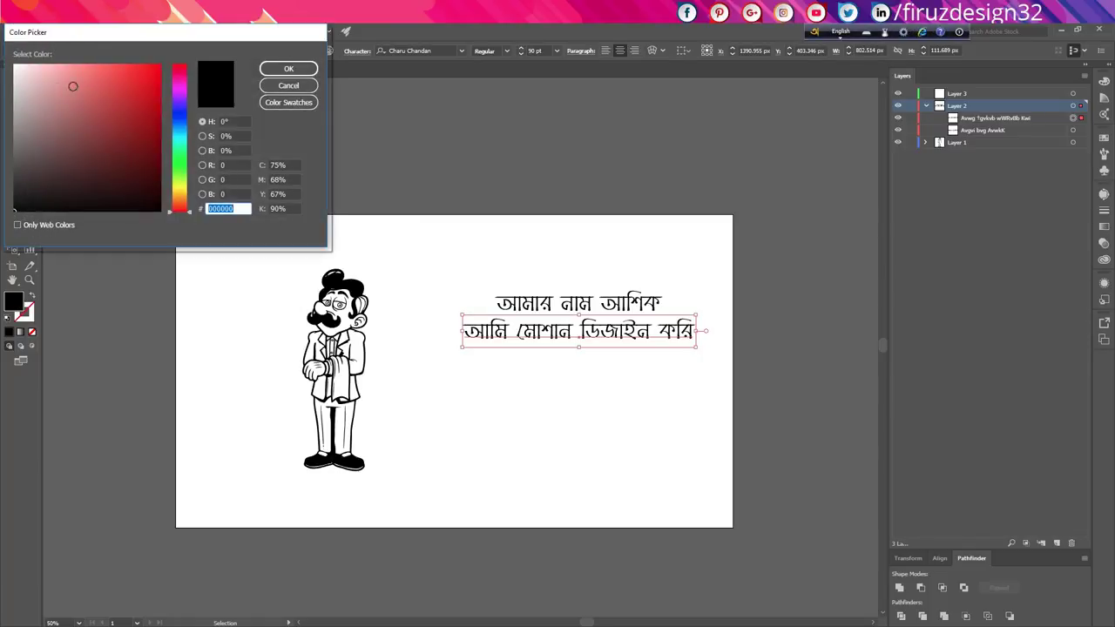
left_click(127, 63)
left_click(289, 68)
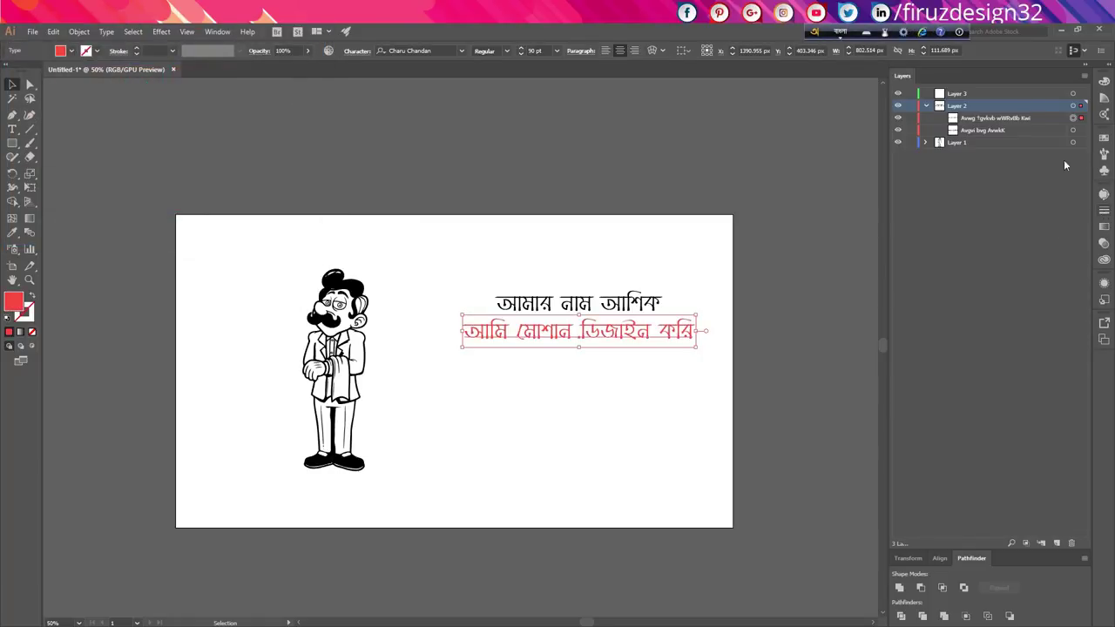
left_click(507, 51)
left_click(505, 91)
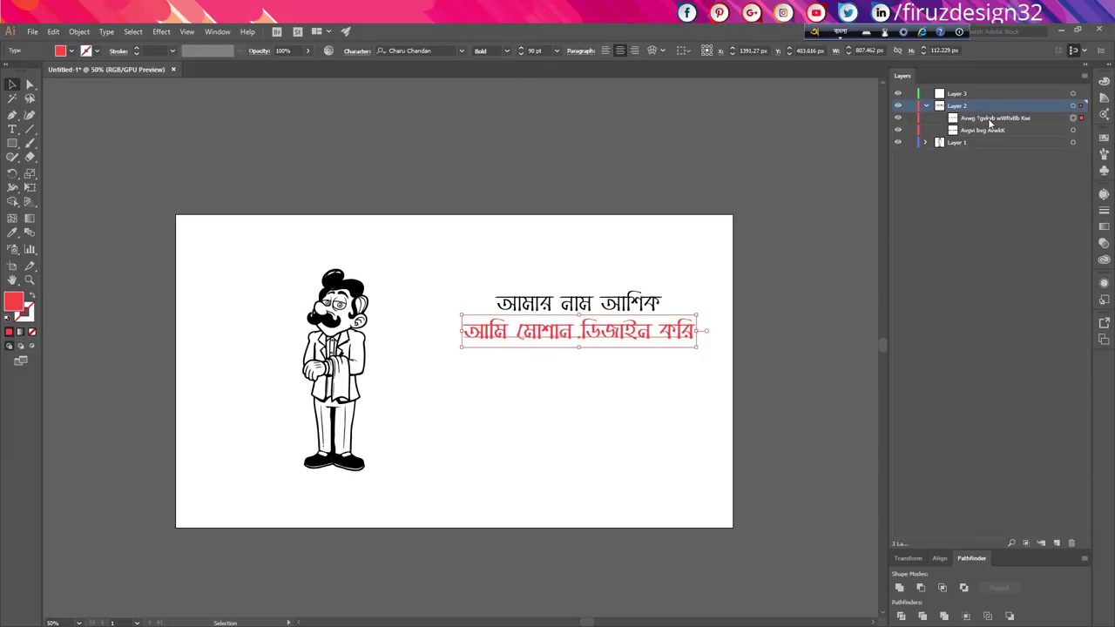
Move the red text line onto the empty Layer 3, deselect it, and add another new layer on top.
left_click_drag(990, 123, 986, 94)
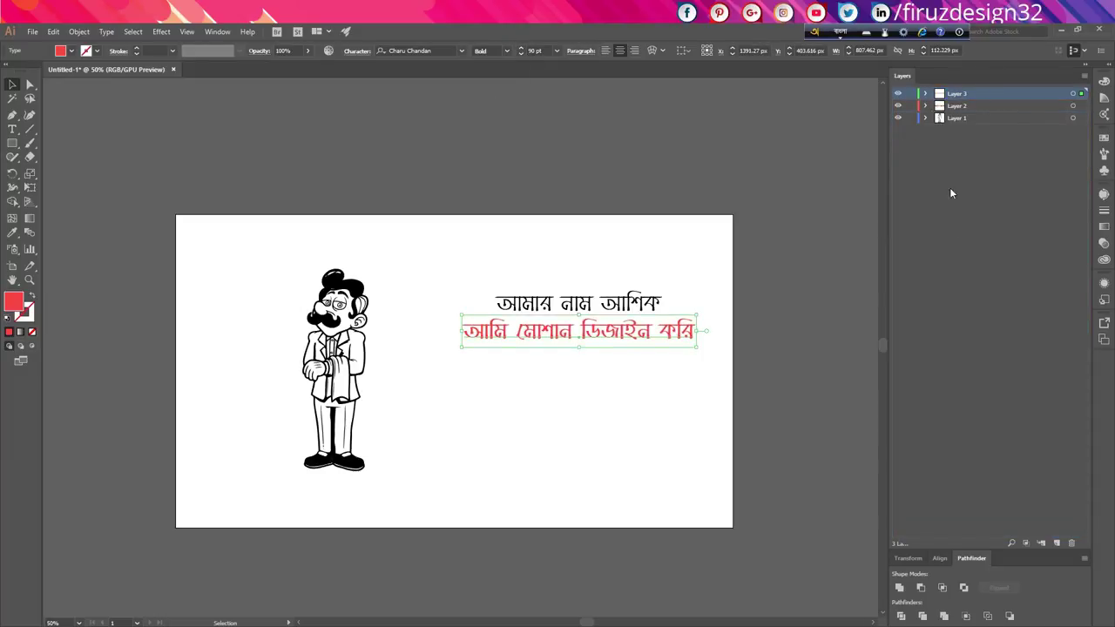
left_click(647, 196)
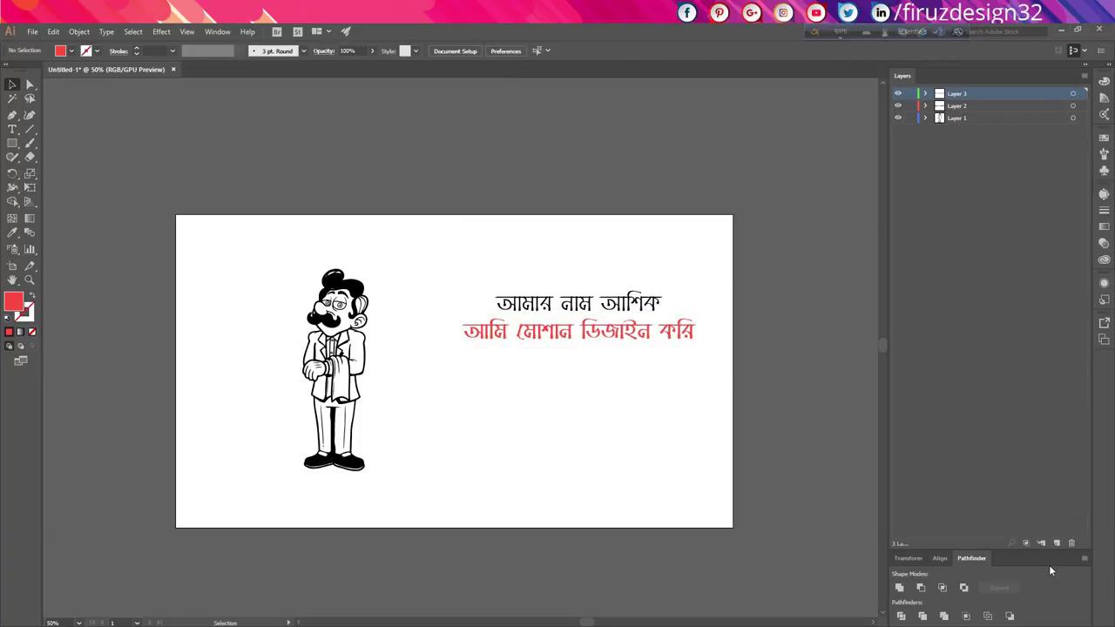
left_click(1057, 543)
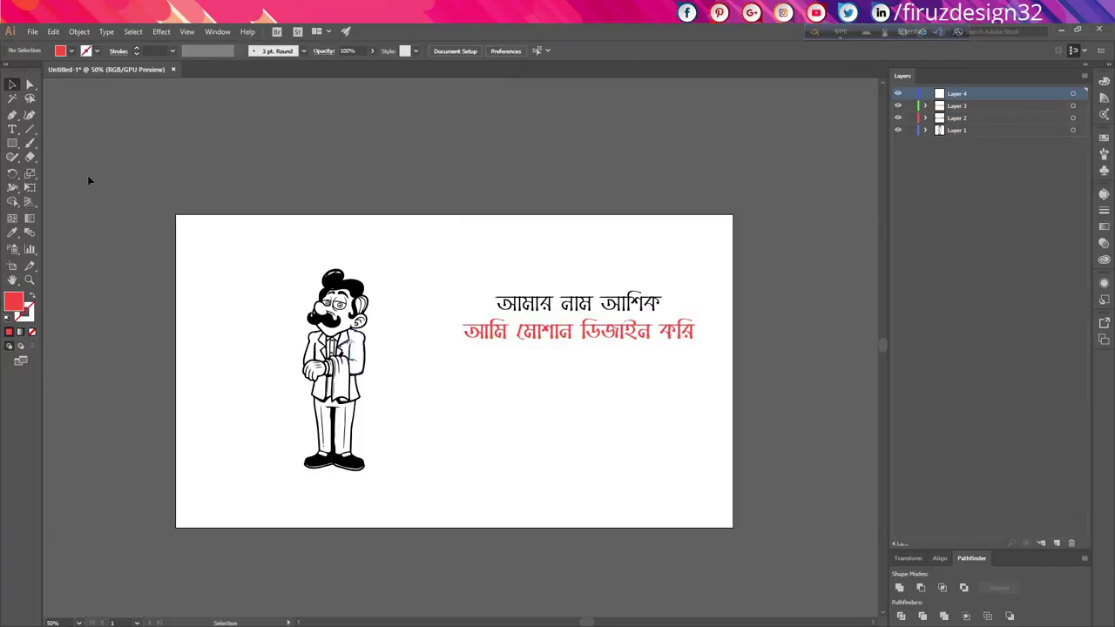
Switch the Bengali keyboard bar to English and activate the Pencil tool.
type("nb")
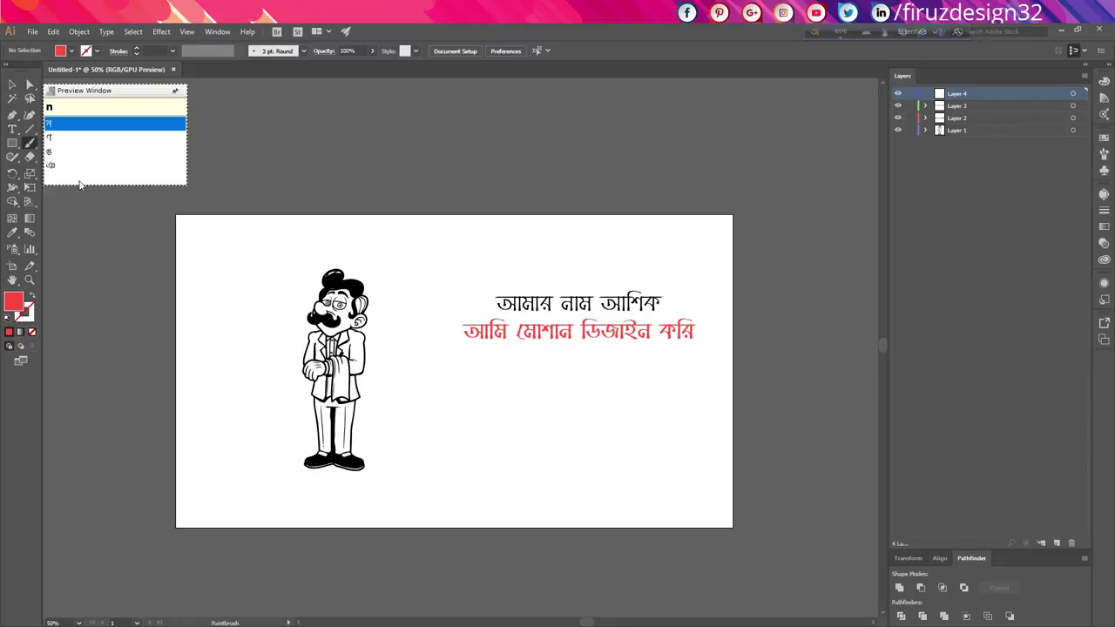
left_click(843, 31)
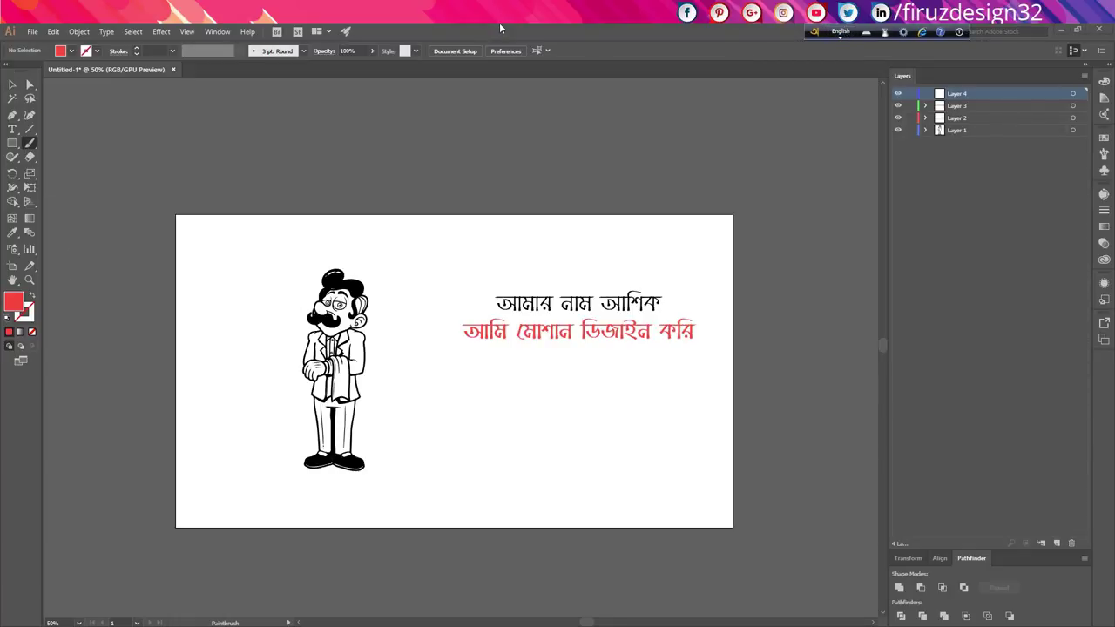
key("n")
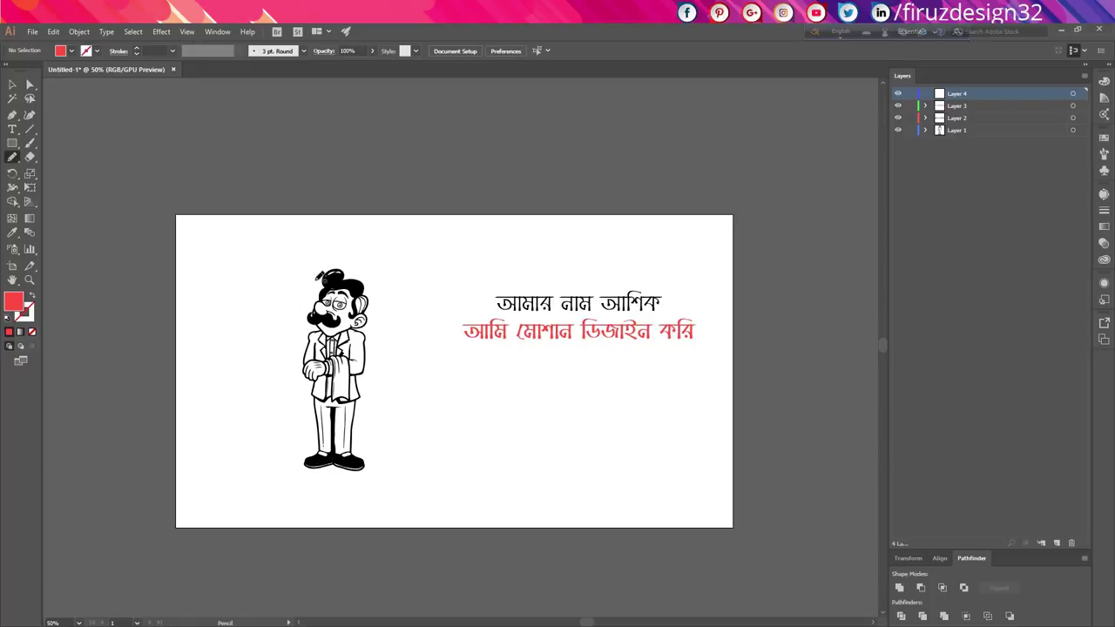
key("Tab")
key("Tab")
Swap fill and stroke for the Pencil so there is no fill, and set the stroke colour to 000000.
left_click(32, 299)
double_click(25, 313)
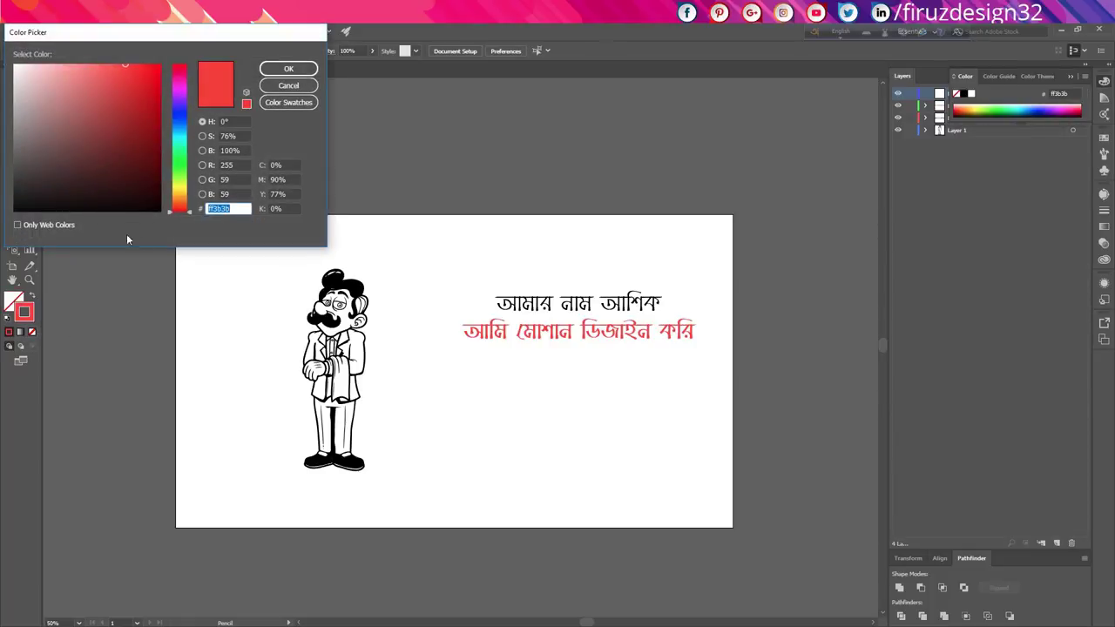
type("000000")
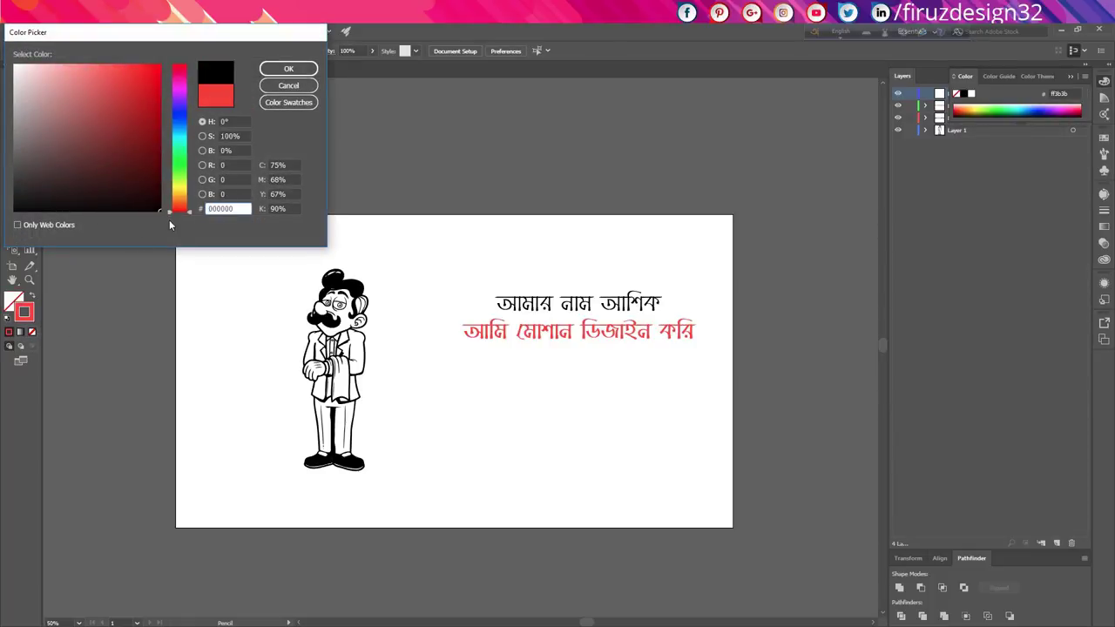
key("Return")
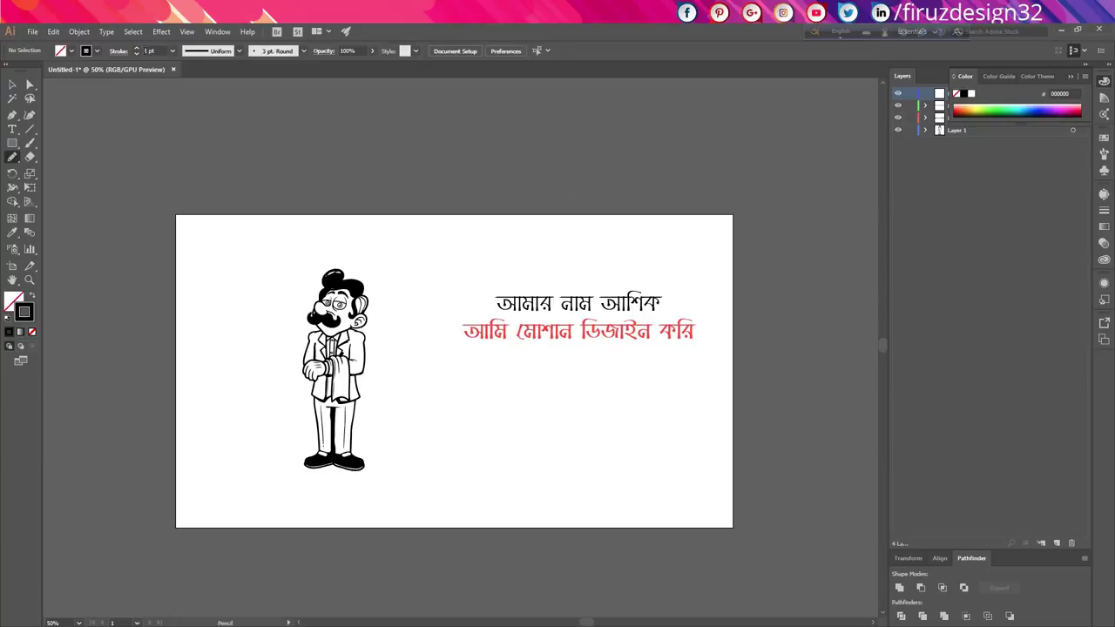
key("Tab")
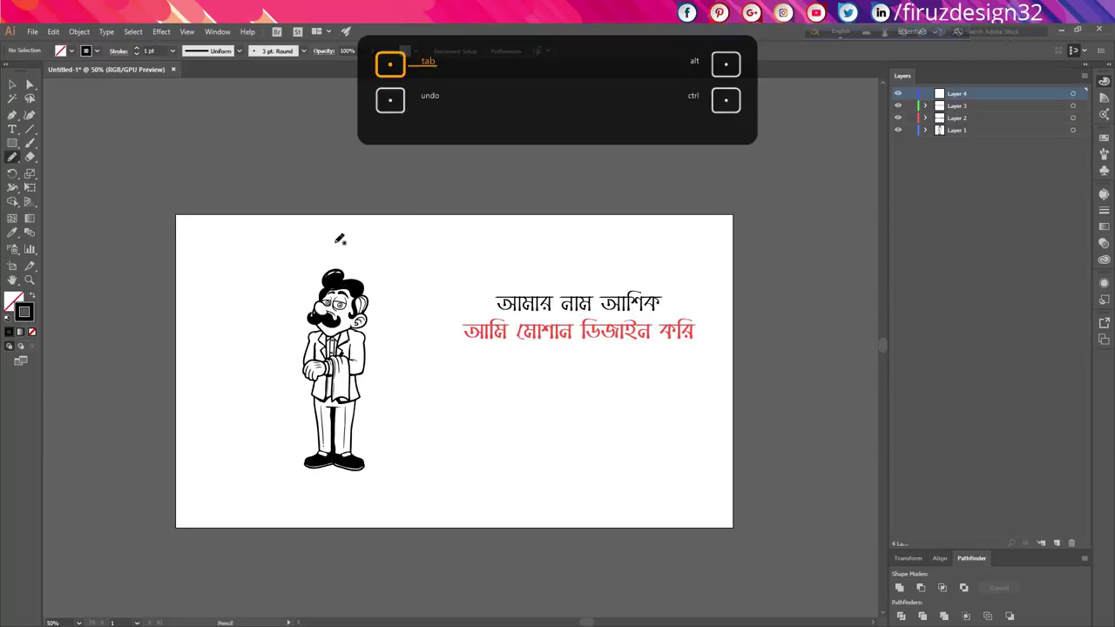
key("Tab")
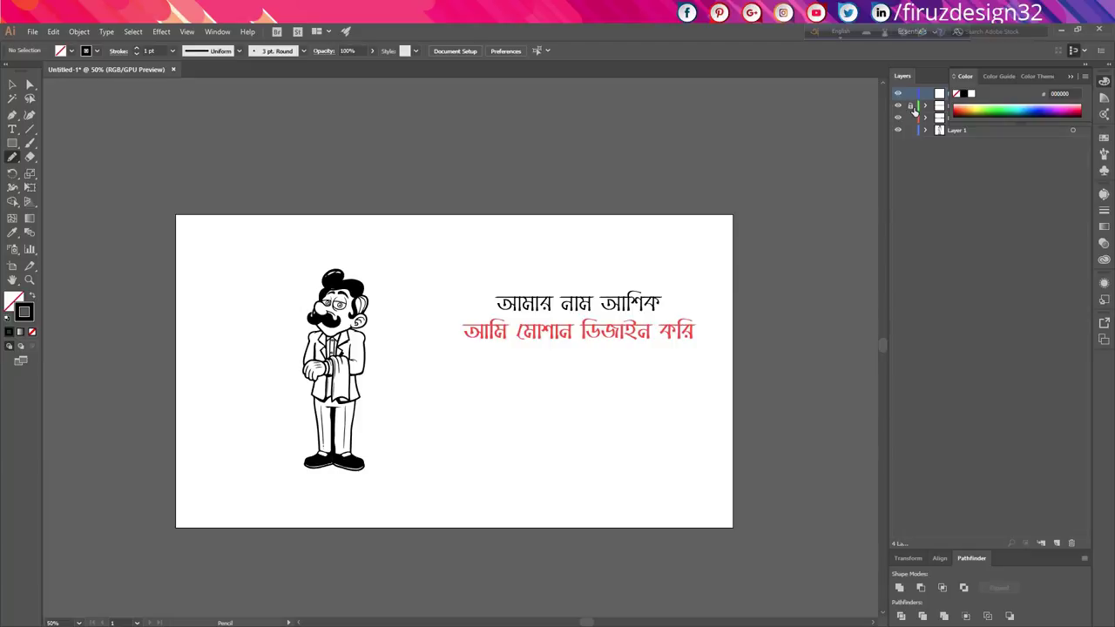
Lock Layers 1 to 3 and draw a continuous zigzag pencil path, about 411 by 708 px, over the waiter from head to shoes.
left_click_drag(911, 107, 911, 133)
mouse_move(321, 277)
left_mouse_down()
mouse_move(358, 271)
mouse_move(307, 296)
mouse_move(388, 280)
mouse_move(327, 298)
mouse_move(320, 312)
mouse_move(376, 291)
mouse_move(297, 324)
mouse_move(351, 315)
mouse_move(292, 336)
mouse_move(383, 317)
mouse_move(279, 356)
mouse_move(287, 381)
mouse_move(373, 390)
mouse_move(314, 422)
mouse_move(300, 454)
mouse_move(383, 458)
mouse_move(338, 476)
left_mouse_up()
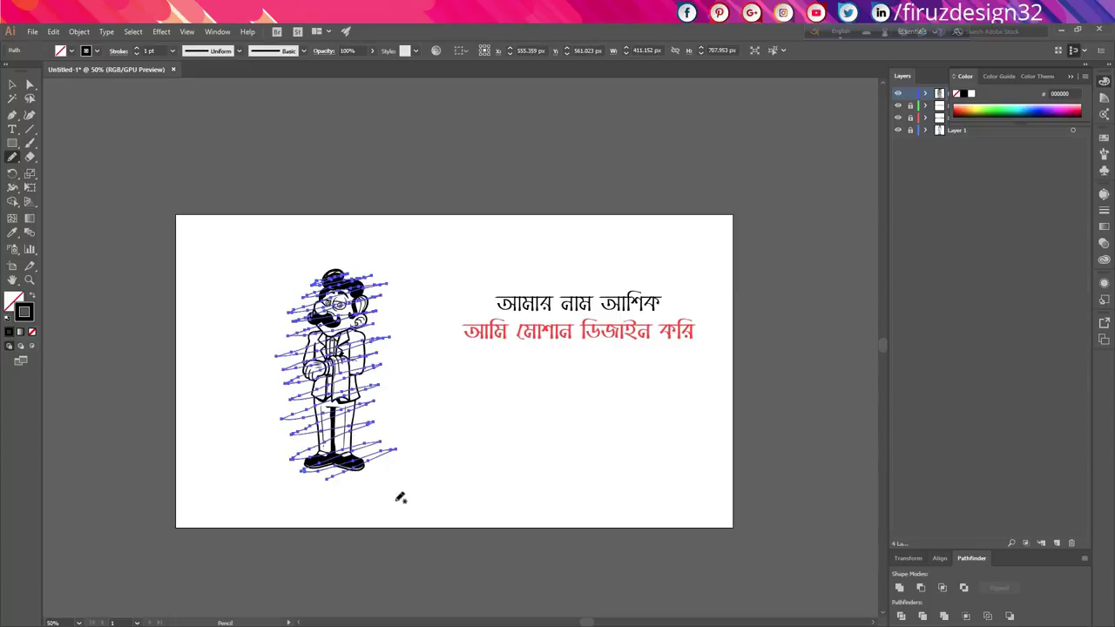
Set the stroke weight of the zigzag path to 42 pt so it covers the waiter.
scroll(138, 49, "up", 12)
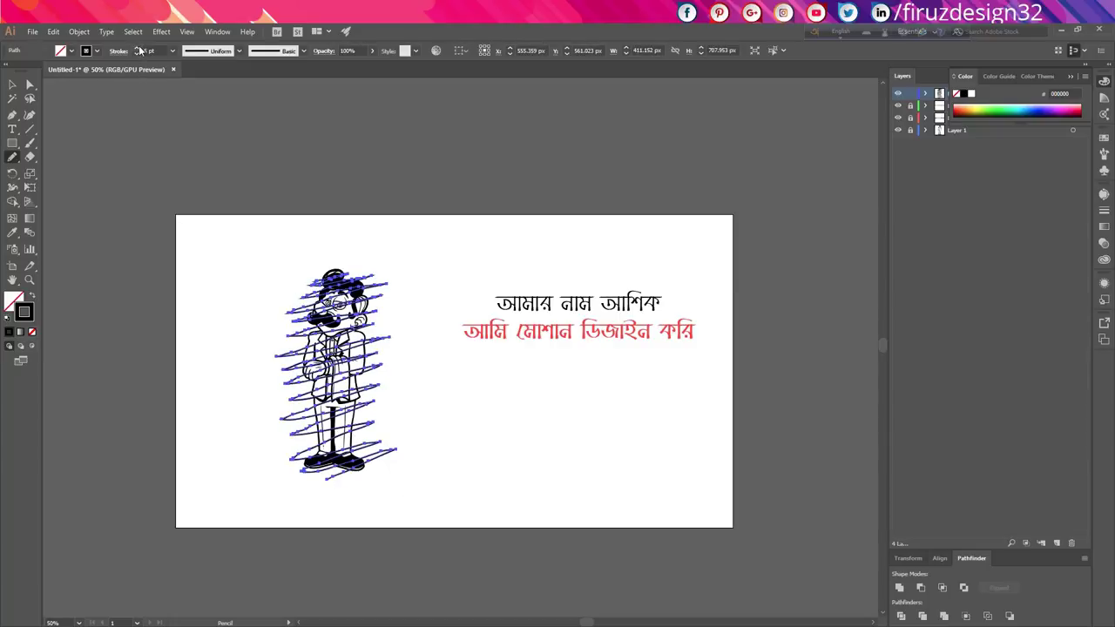
left_click(137, 48)
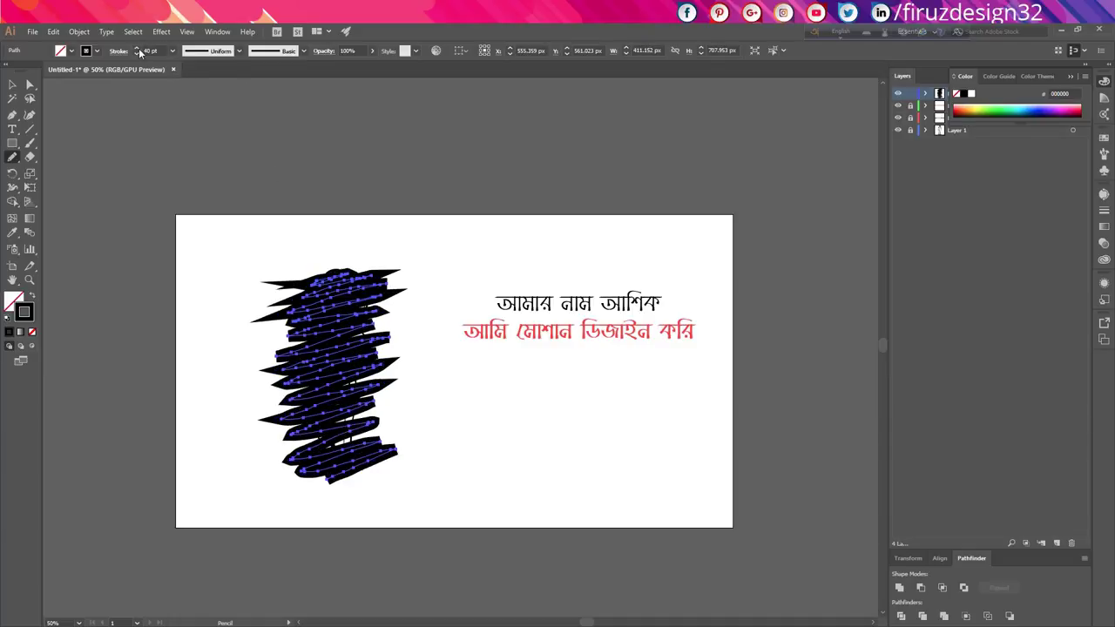
left_click(137, 49)
left_click(137, 50)
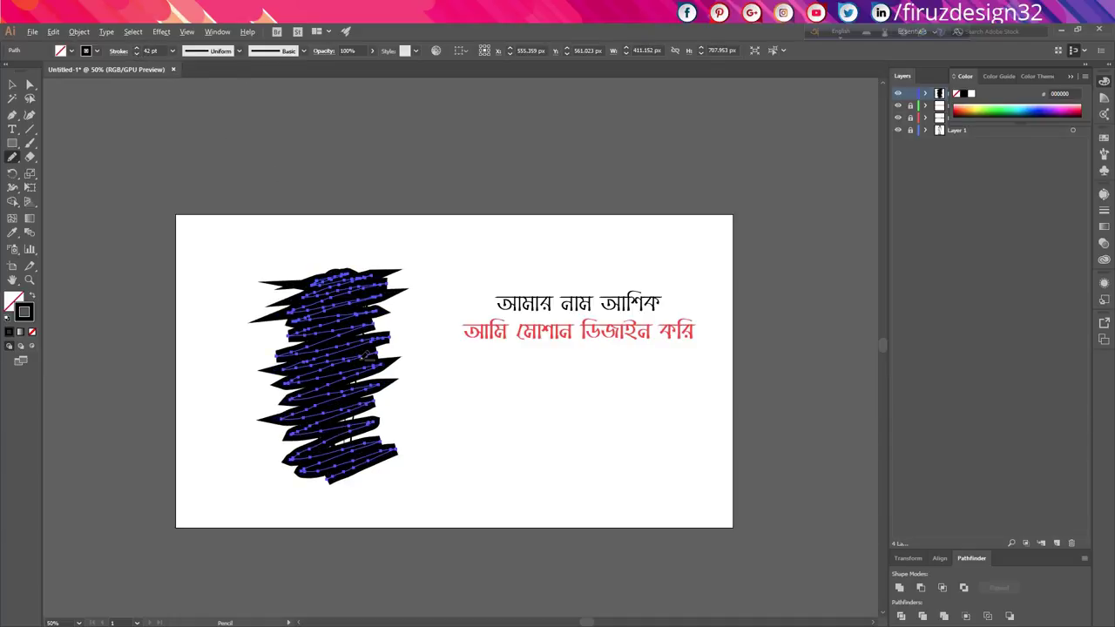
Set the zigzag path's stroke weight to 43 pt and move its anchor points to cover the gaps over the waiter's legs.
scroll(366, 354, "up", 1)
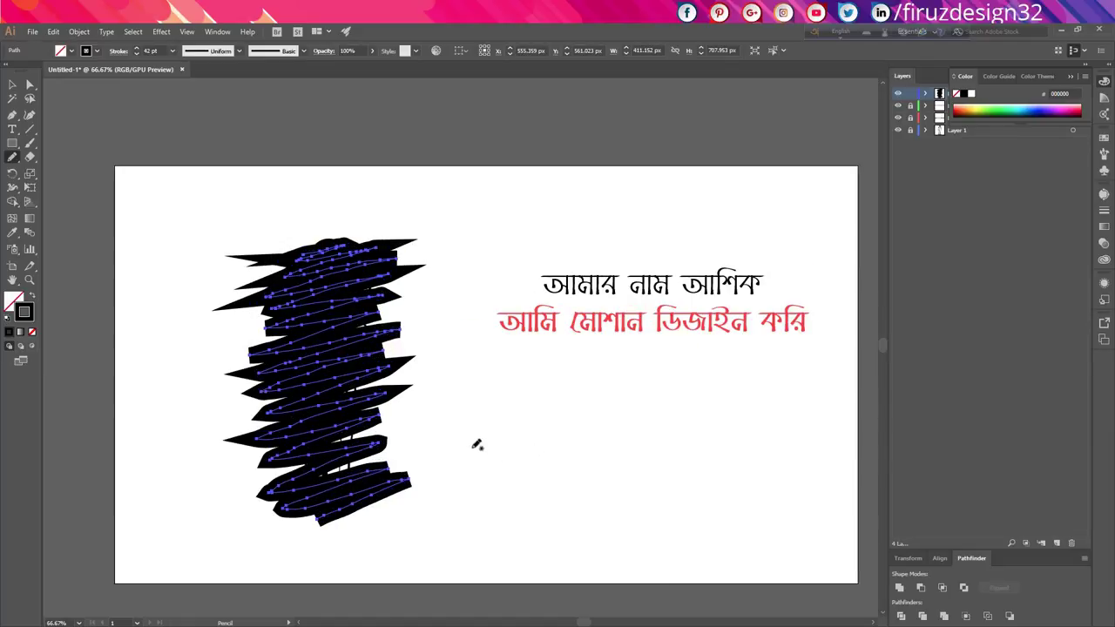
left_click(137, 50)
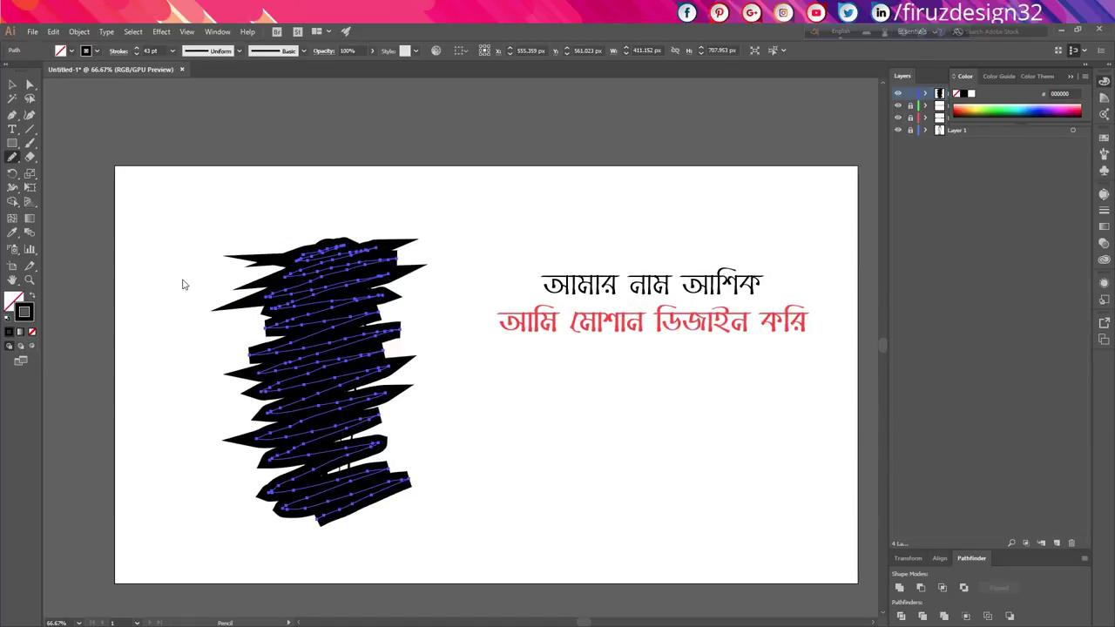
left_click(27, 85)
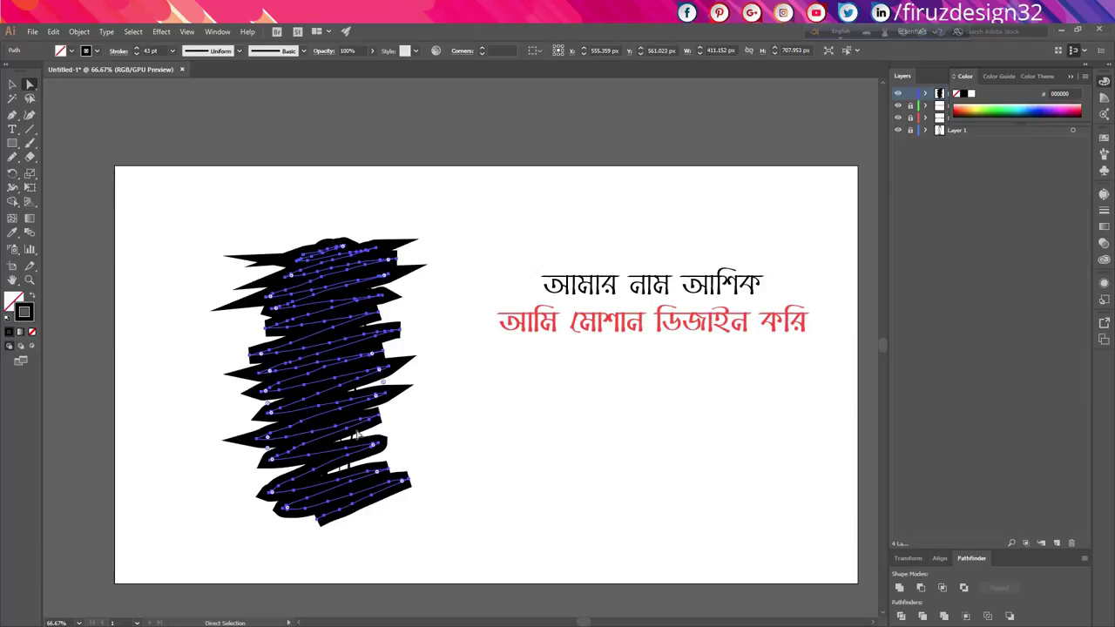
left_click(341, 388)
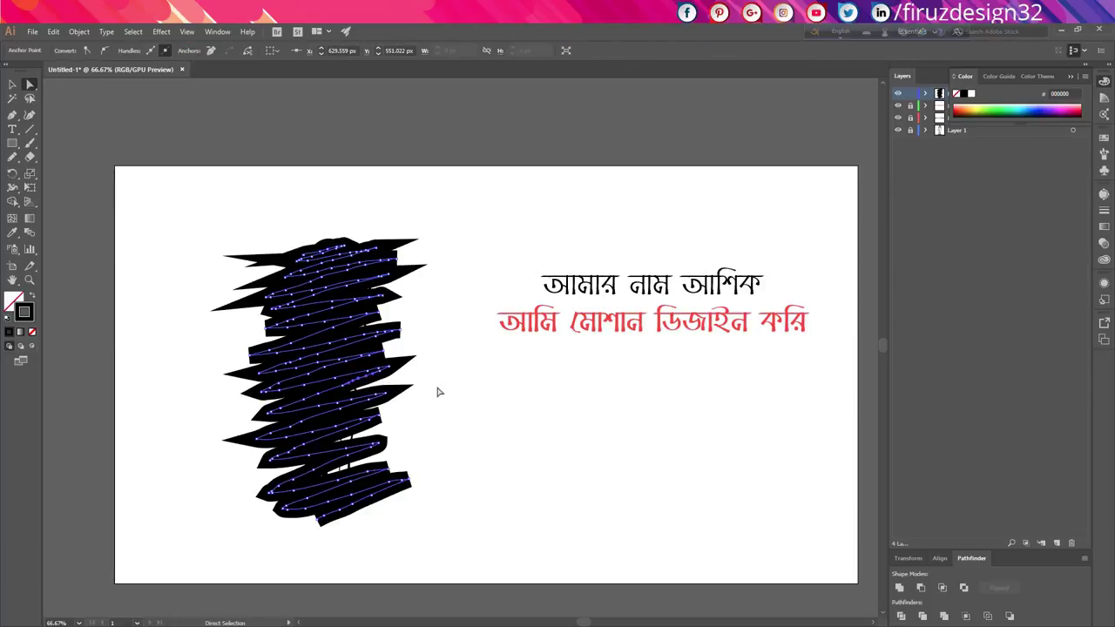
left_click_drag(359, 379, 360, 382)
left_click(348, 430)
mouse_move(342, 432)
left_mouse_down()
mouse_move(353, 449)
mouse_move(309, 458)
left_mouse_up()
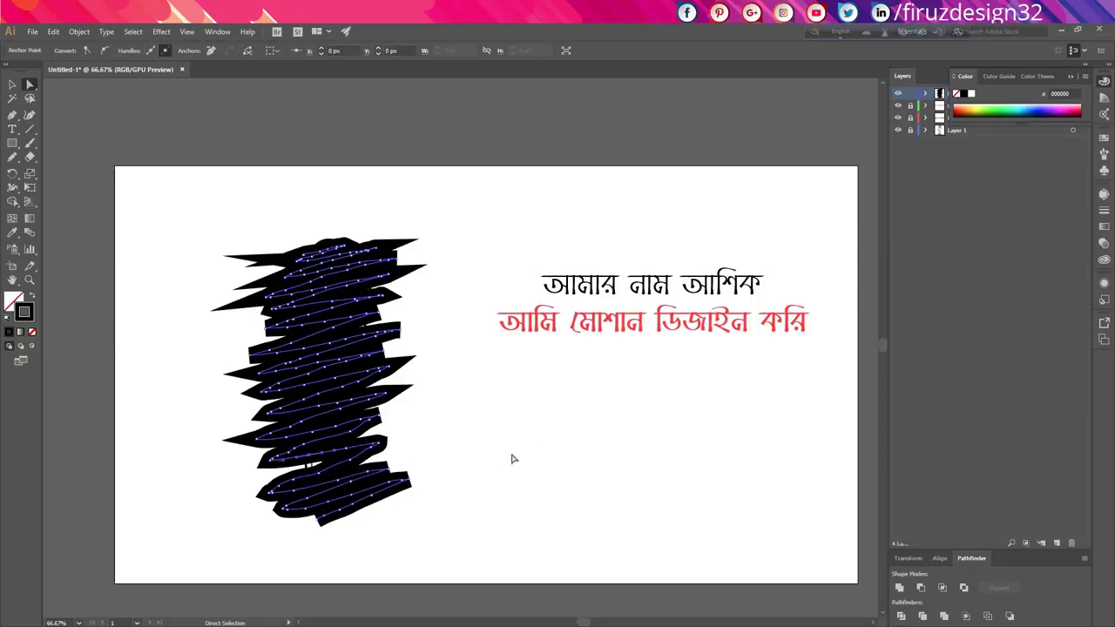
left_click(525, 436)
left_click(333, 330)
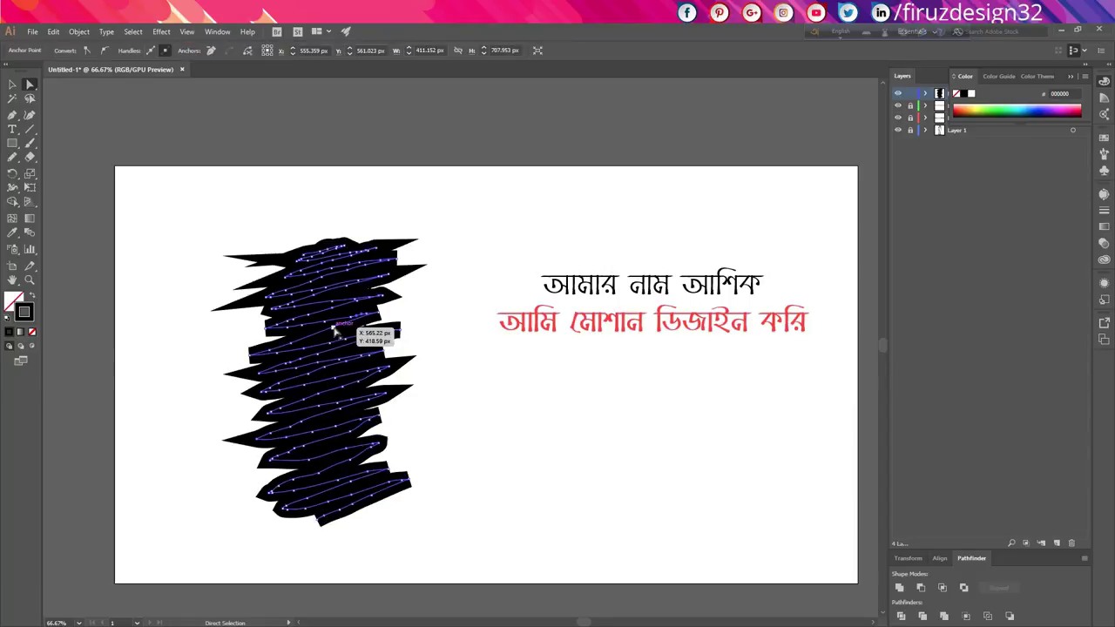
left_click(686, 445)
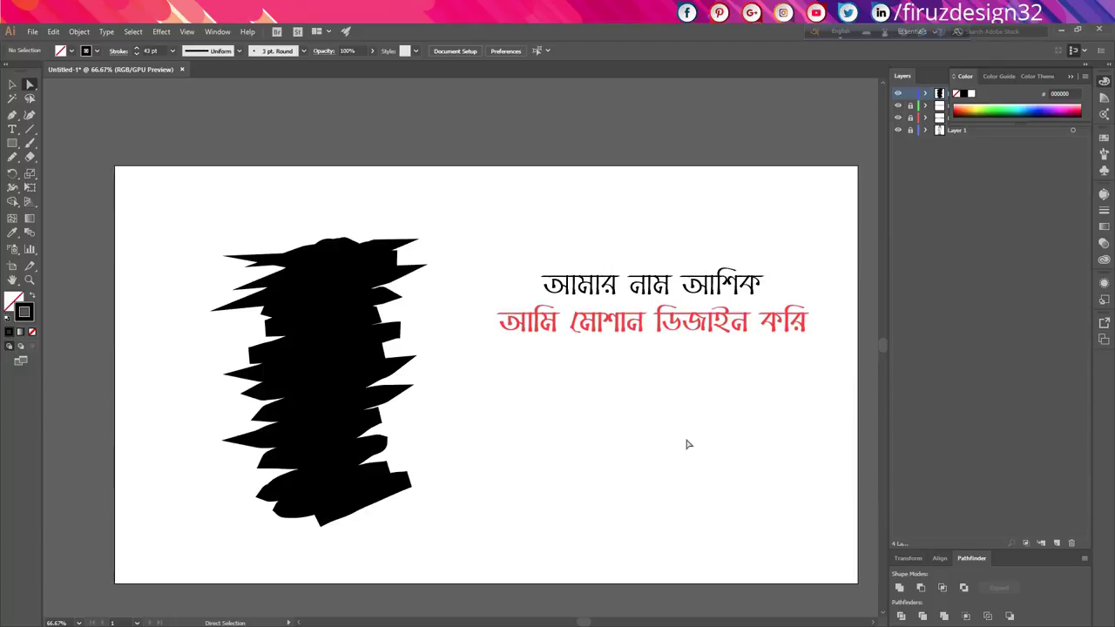
Unlock Layers 1 to 3 and save the document as ai.ai in the Tuto 28 Whiteboard folder.
left_click(1100, 82)
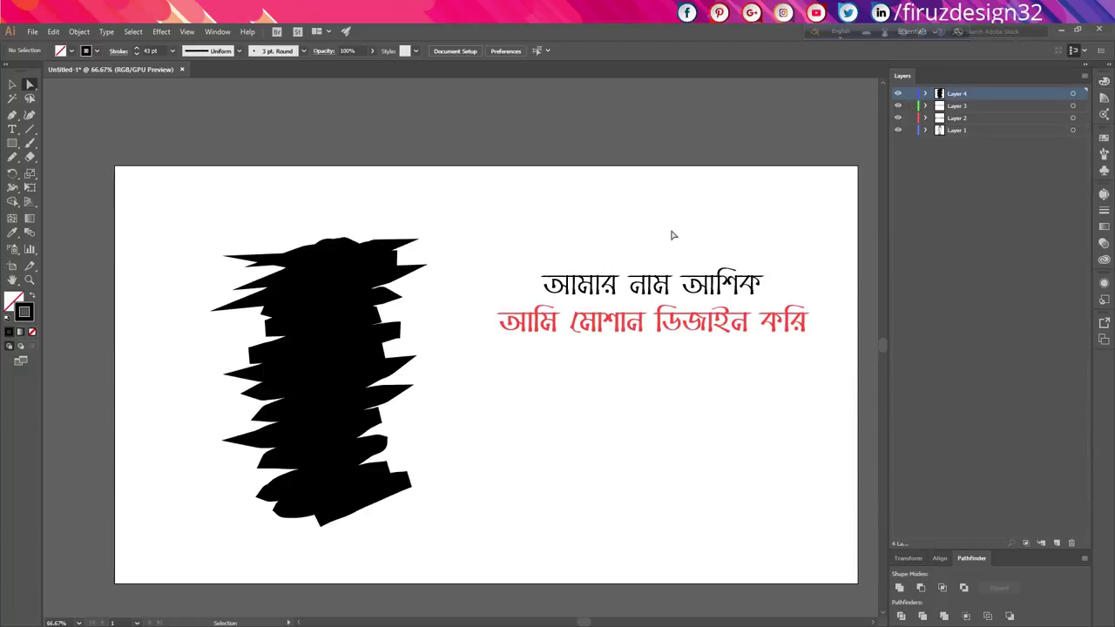
key("ctrl+s")
scroll(50, 148, "up", 3)
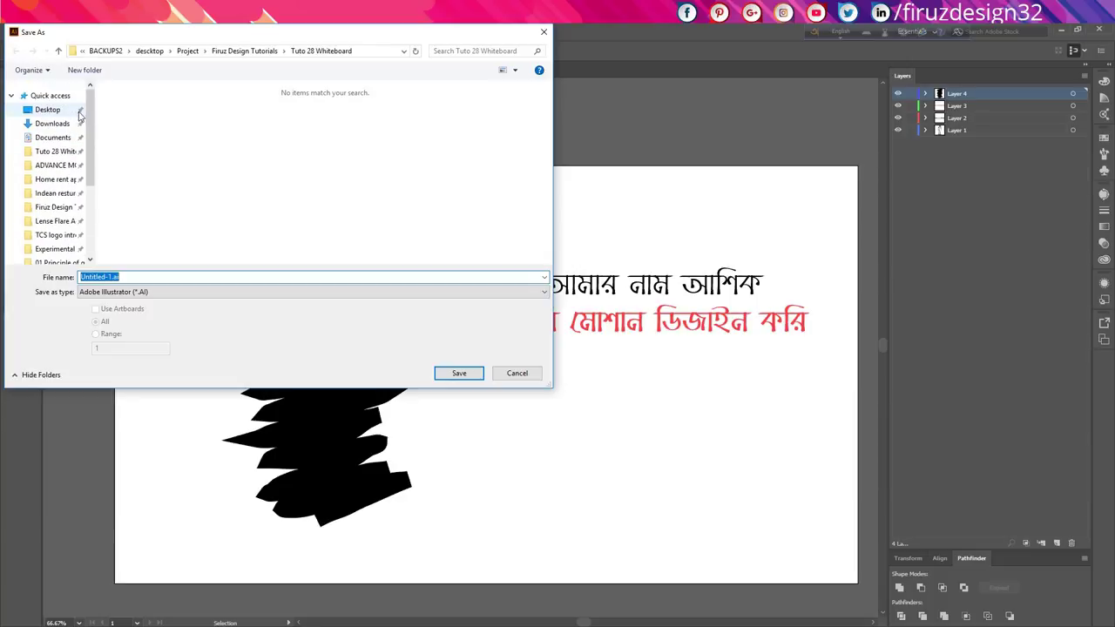
left_click(50, 150)
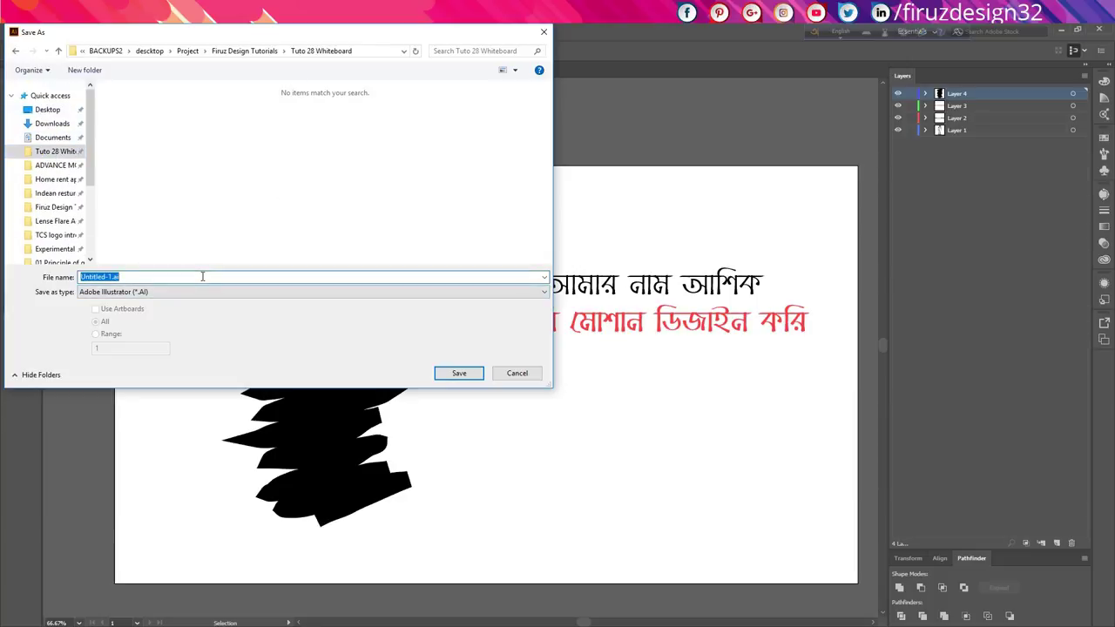
type("a")
key("Return")
left_click(202, 376)
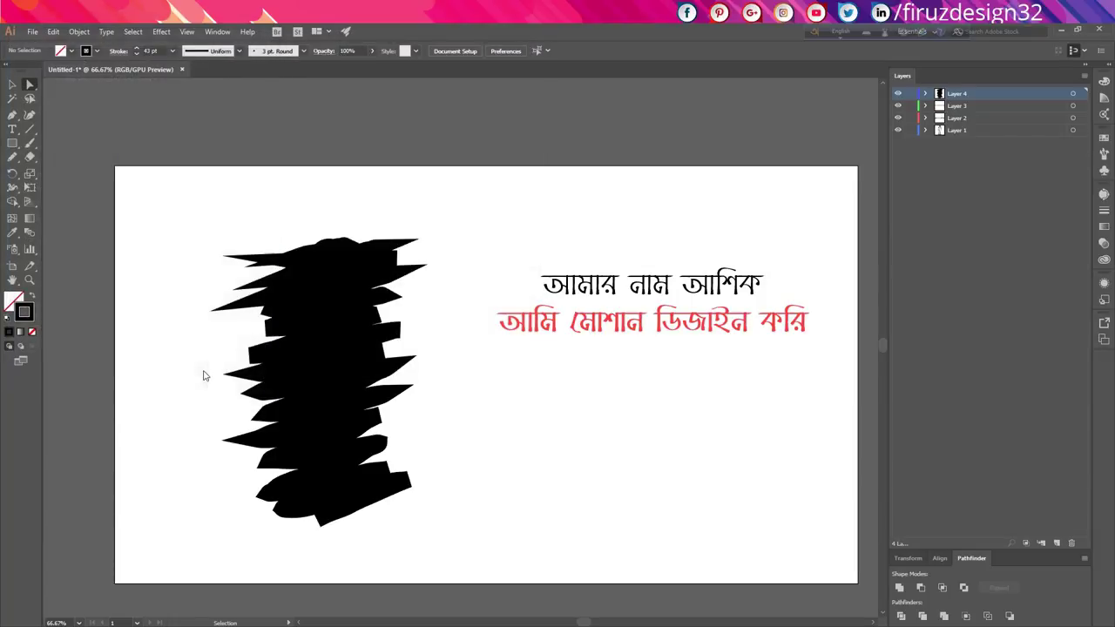
Switch to After Effects and create a new composition, 1920 px wide and 1080 px high.
key("super")
left_click(514, 353)
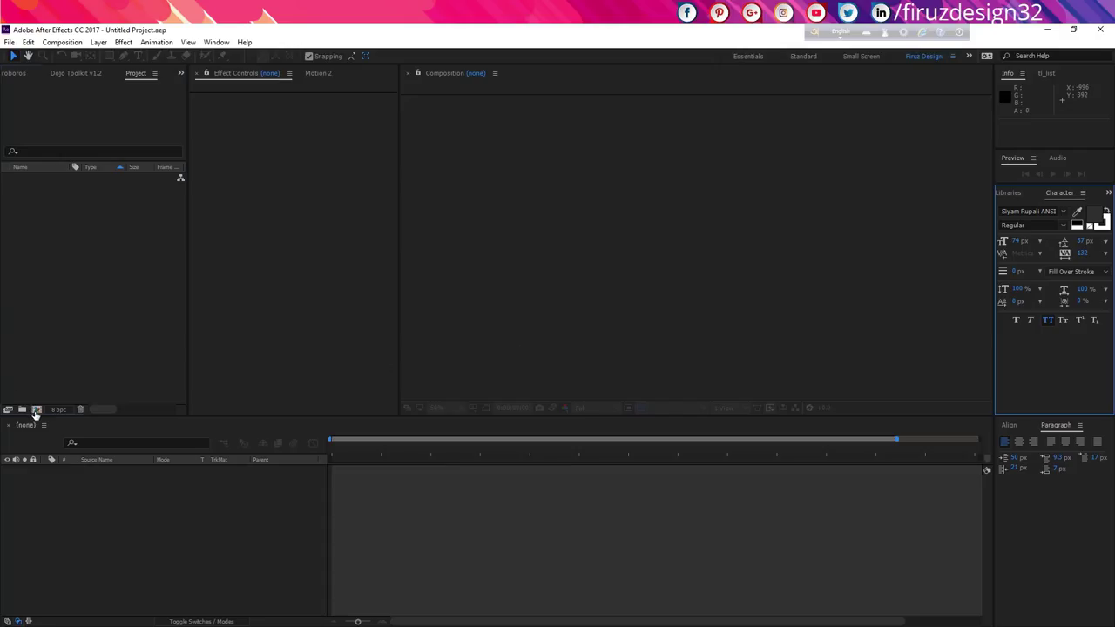
left_click(36, 409)
left_click(88, 114)
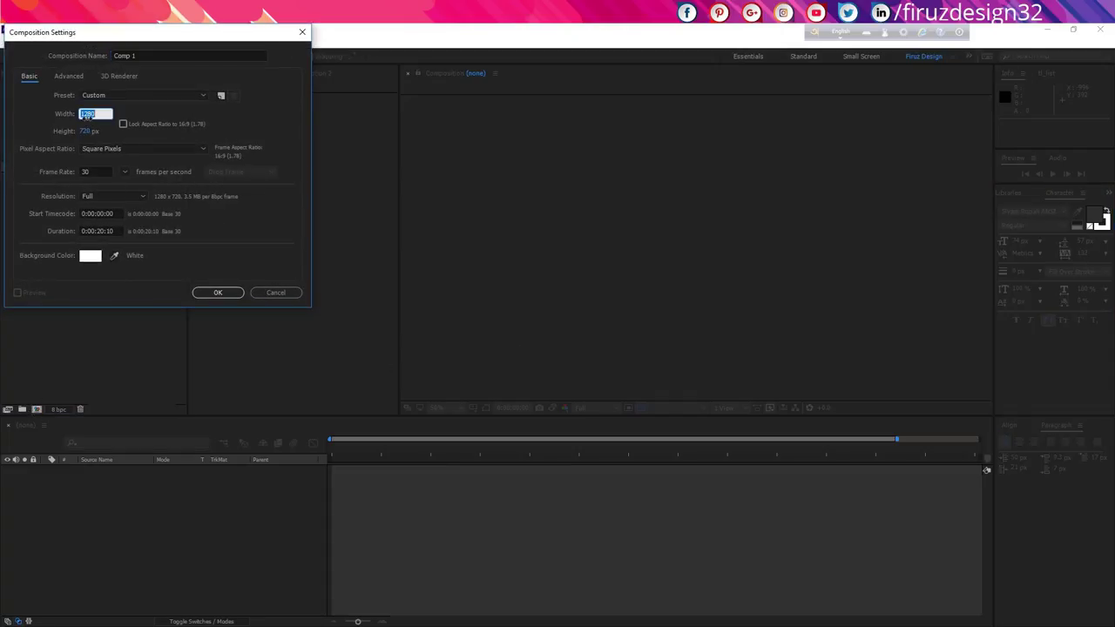
type("1920")
key("Tab")
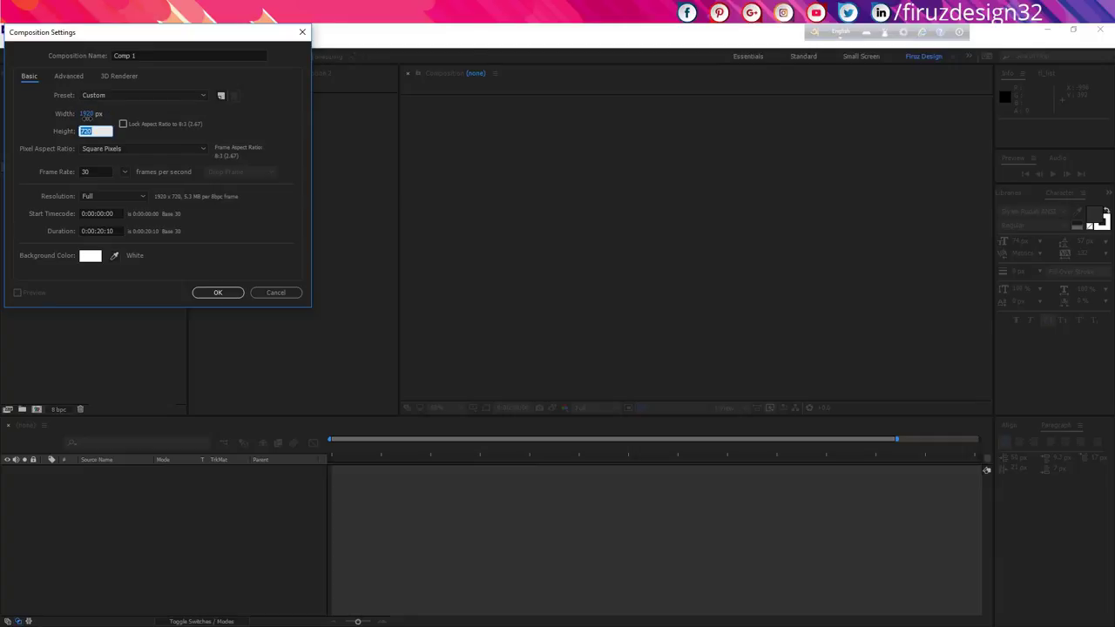
type("1080")
key("Return")
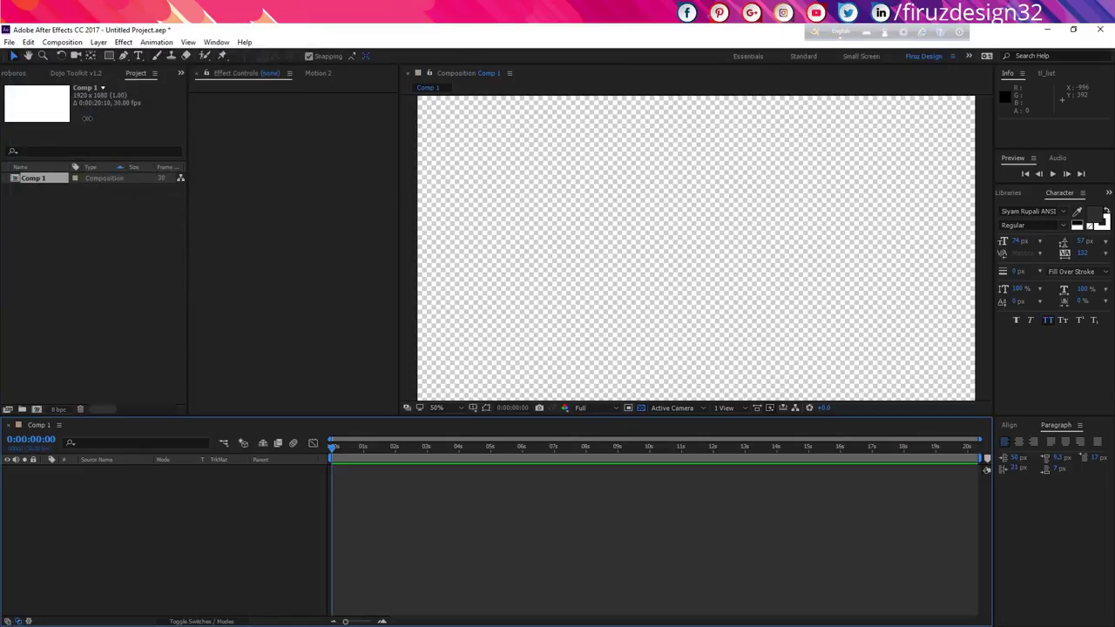
Import ai.ai as Composition - Retain Layer Sizes and add the ai composition to the Comp 1 timeline.
left_click(73, 225)
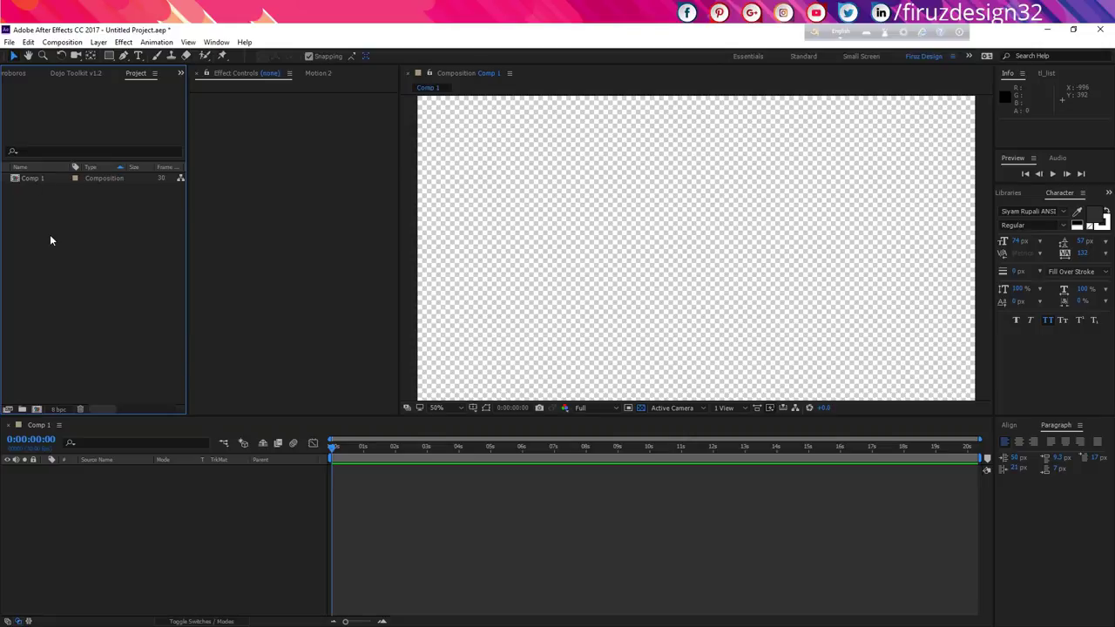
double_click(49, 240)
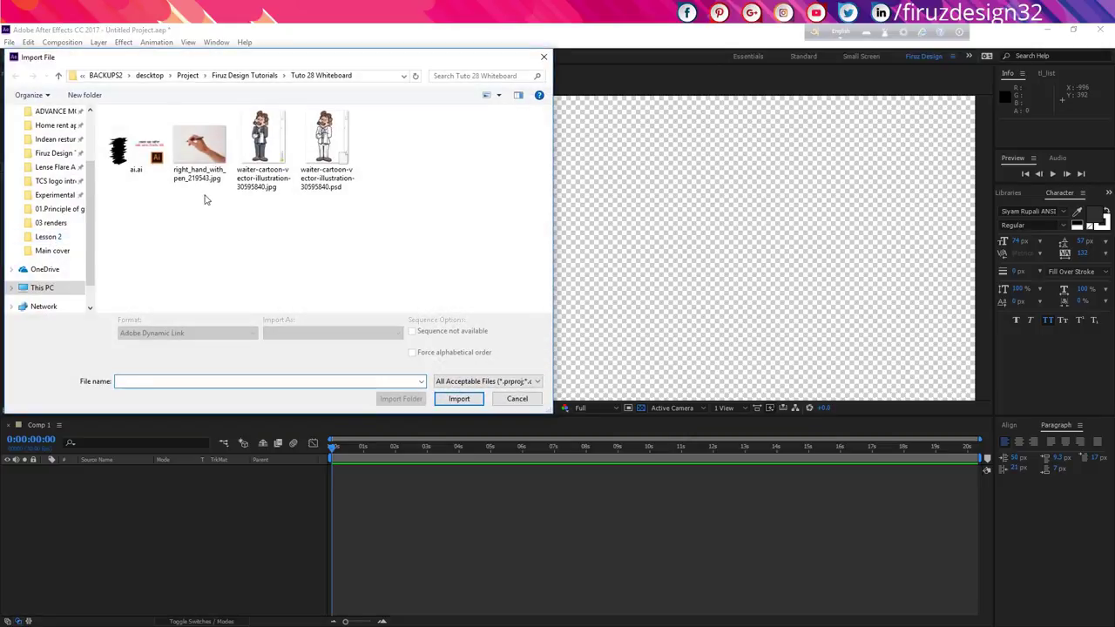
left_click(145, 161)
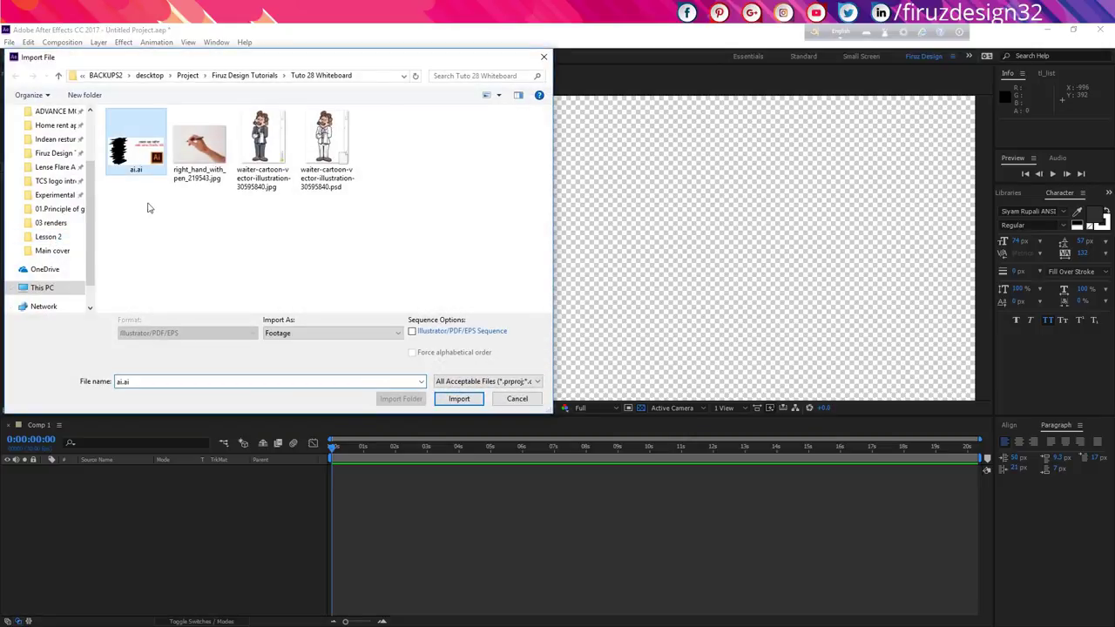
left_click(344, 338)
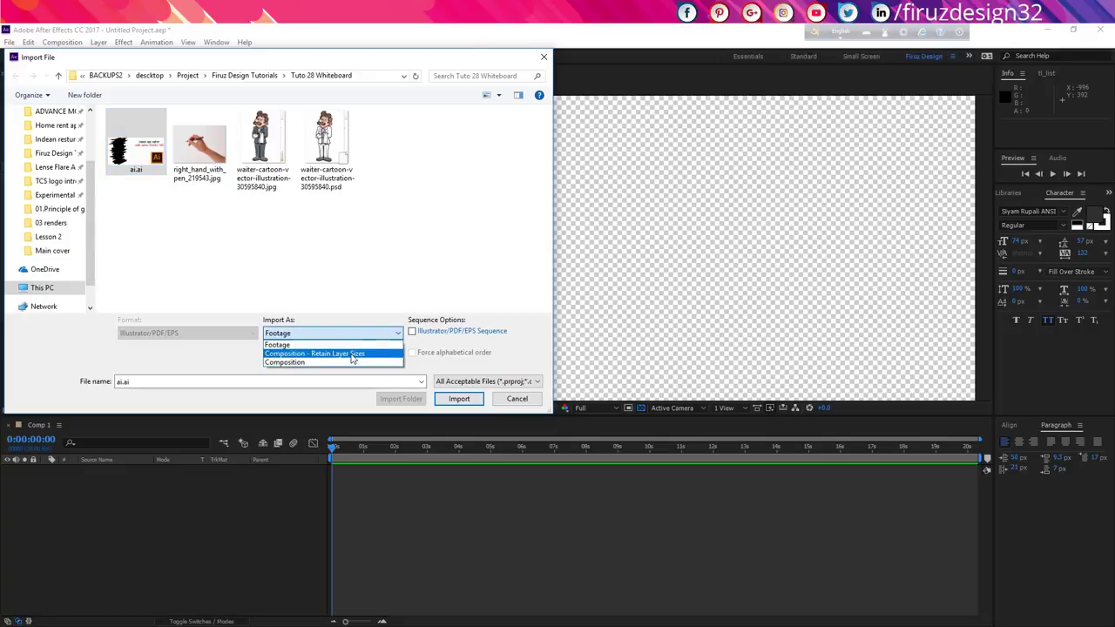
left_click(353, 355)
left_click(459, 399)
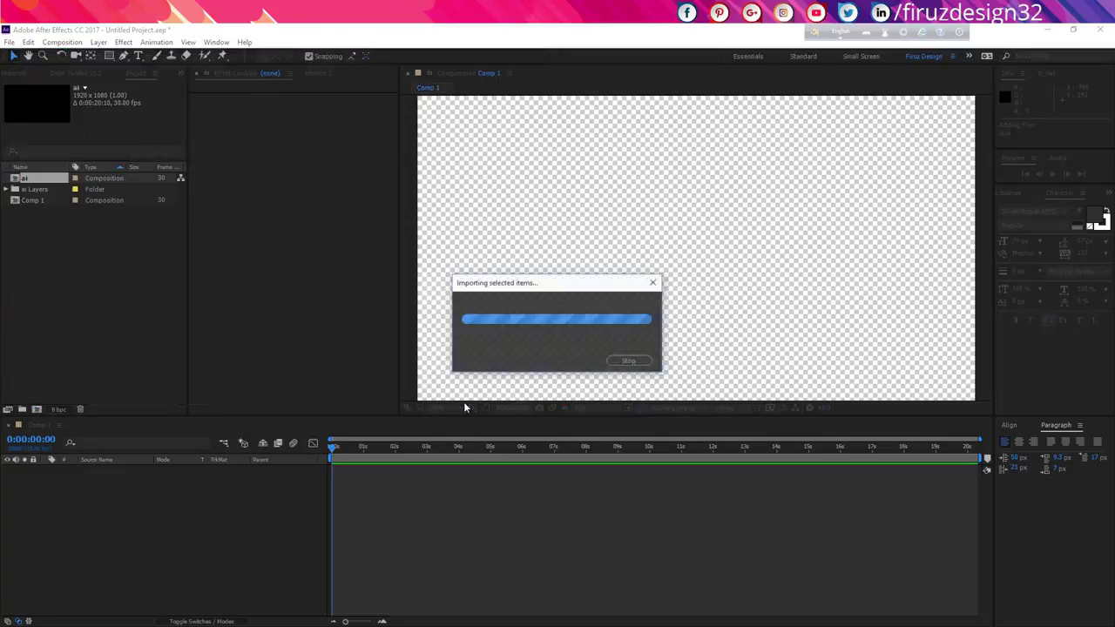
left_click_drag(51, 278, 79, 496)
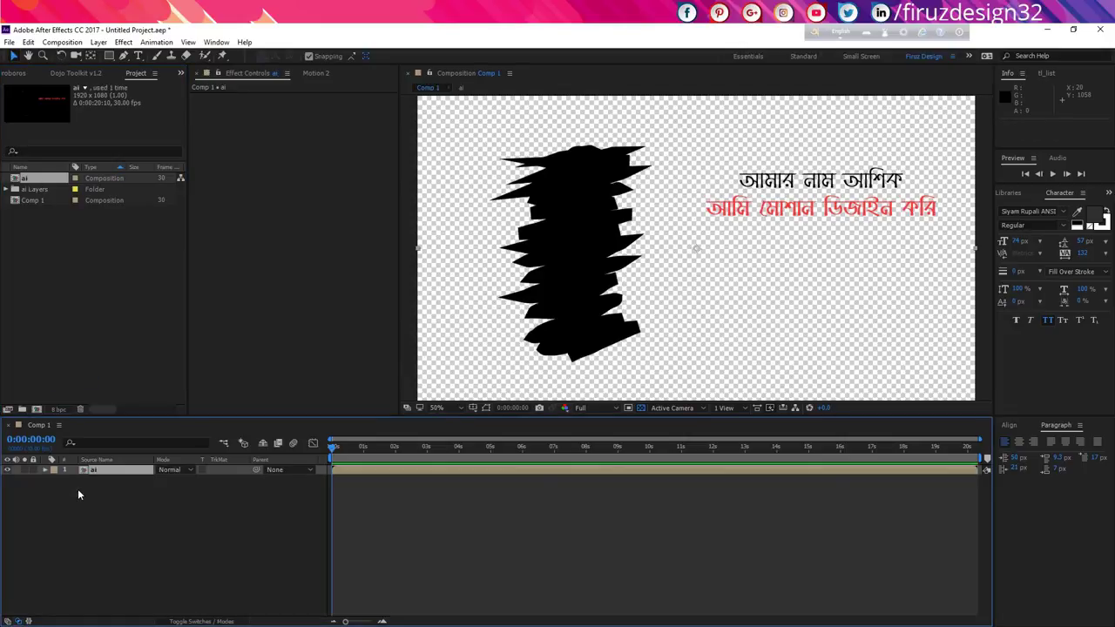
Inside the ai composition, create shapes from the Layer 4 vector layer and delete the original Layer 4.
double_click(126, 469)
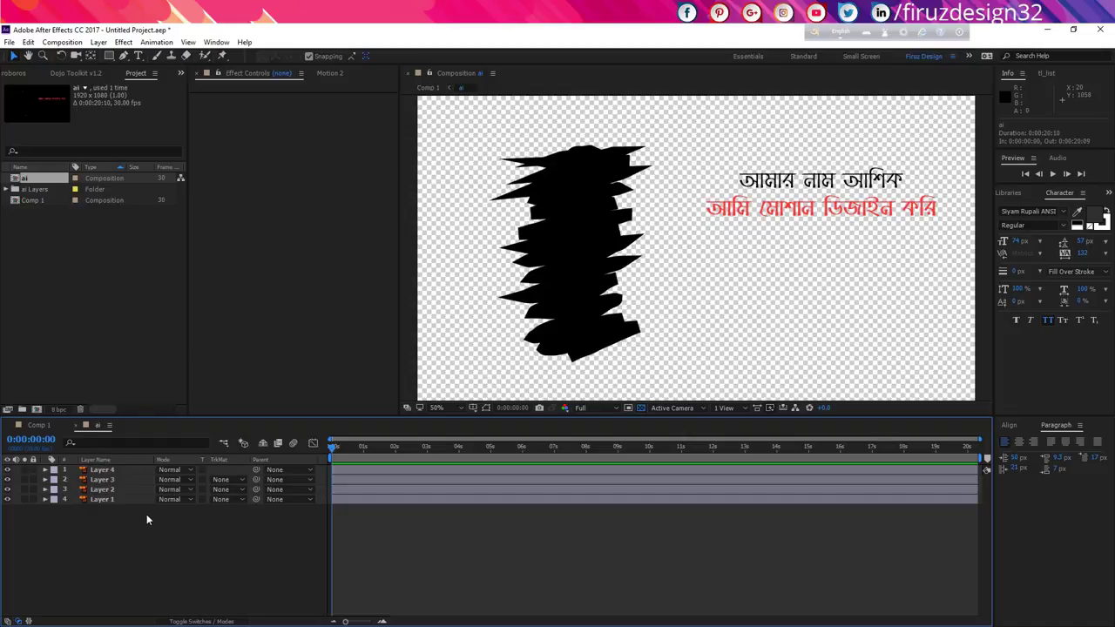
left_click(113, 471)
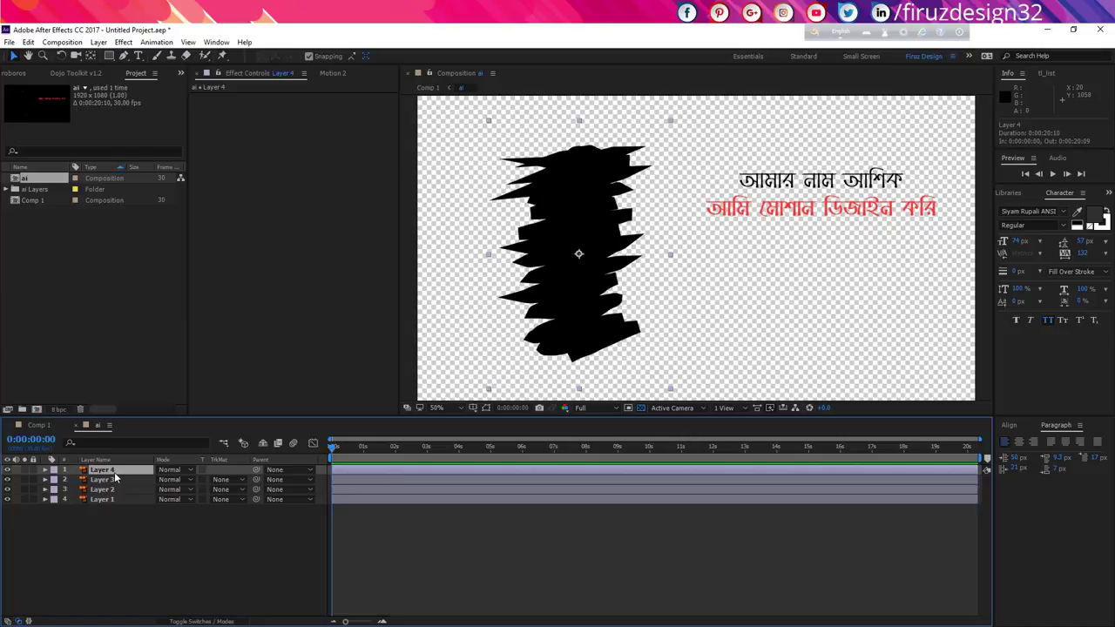
right_click(115, 474)
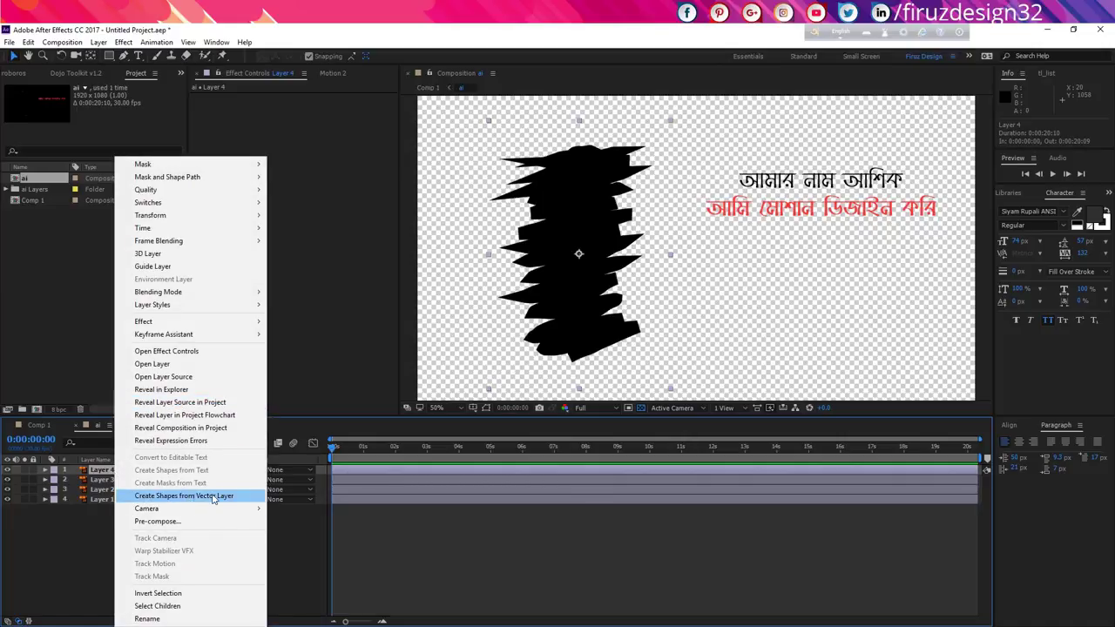
left_click(213, 497)
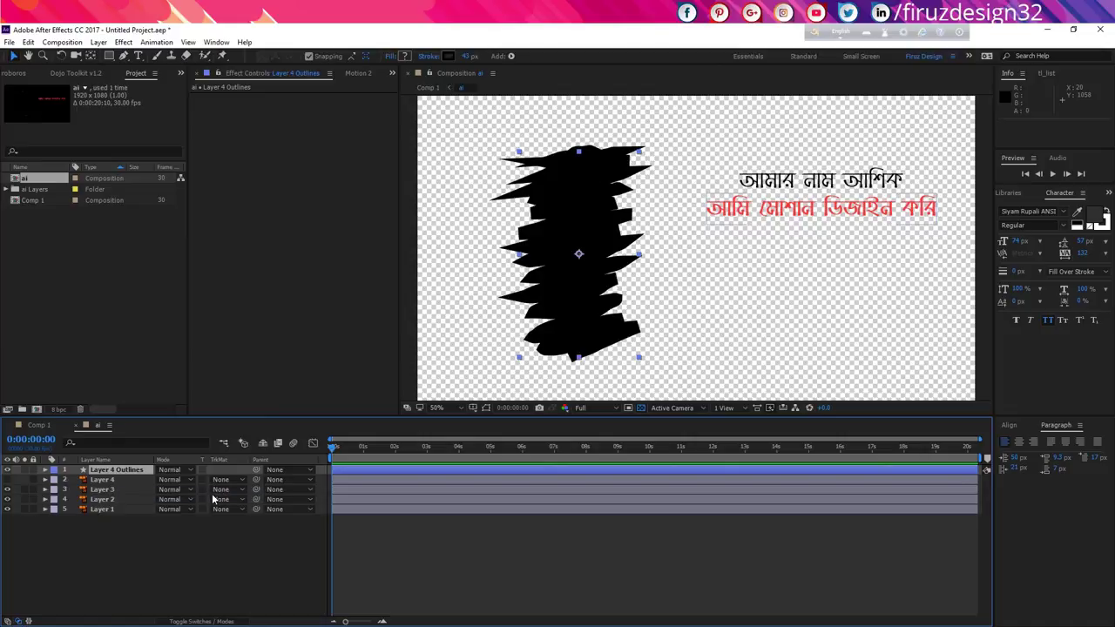
left_click(137, 481)
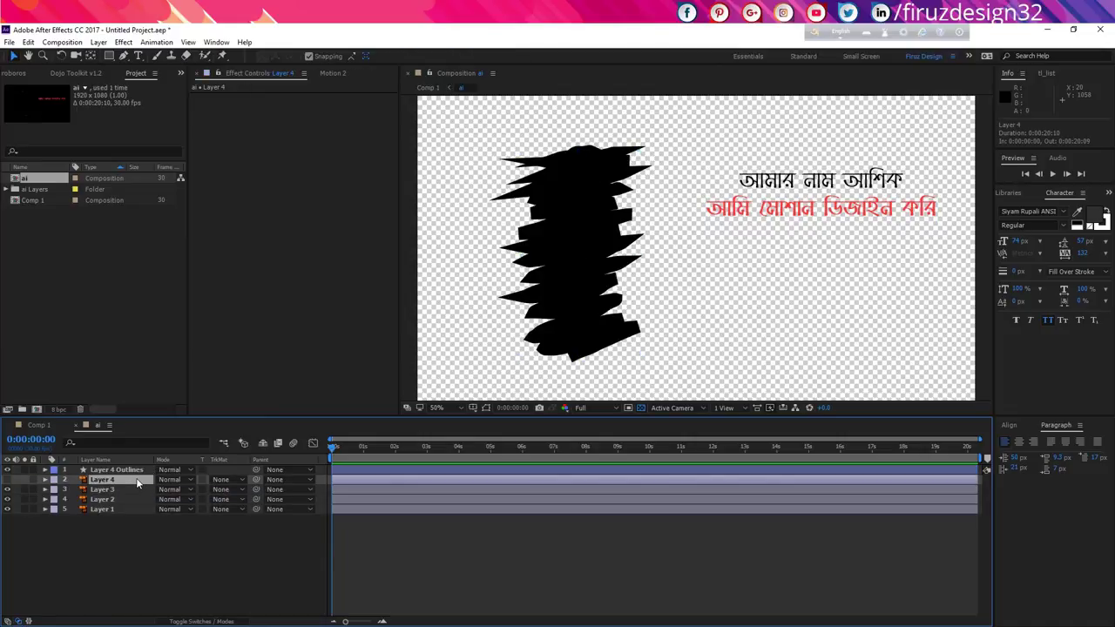
key("Delete")
Hide Layer 4 Outlines and rename Layer 3 as motion, Layer 2 as name and Layer 1 as charecter.
left_click(96, 470)
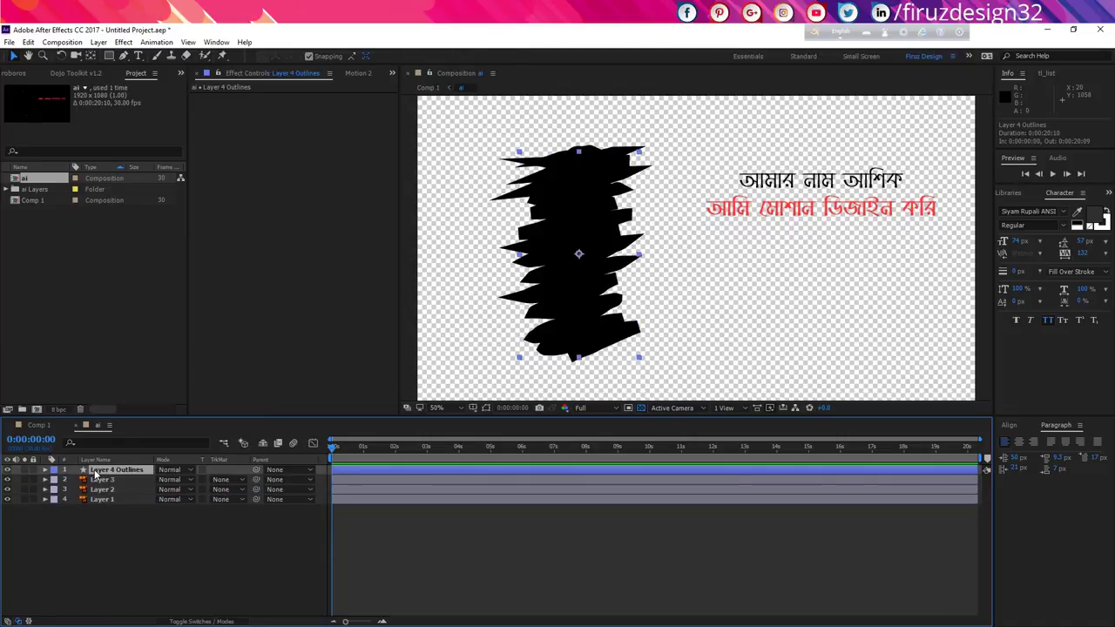
left_click(9, 470)
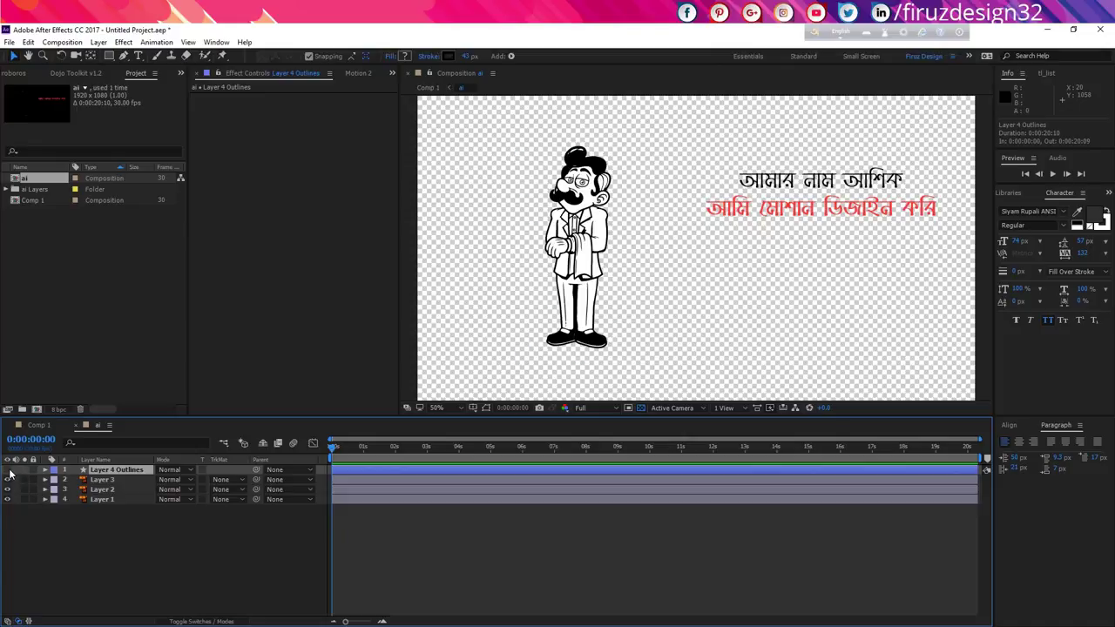
left_click(109, 482)
key("Return")
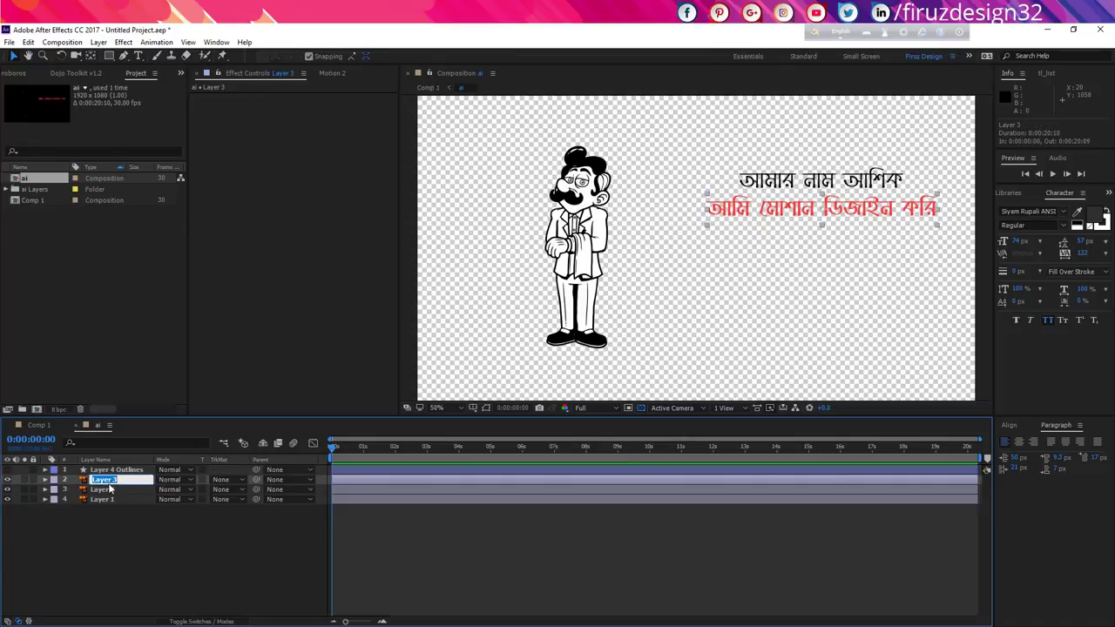
type("motion")
left_click(122, 494)
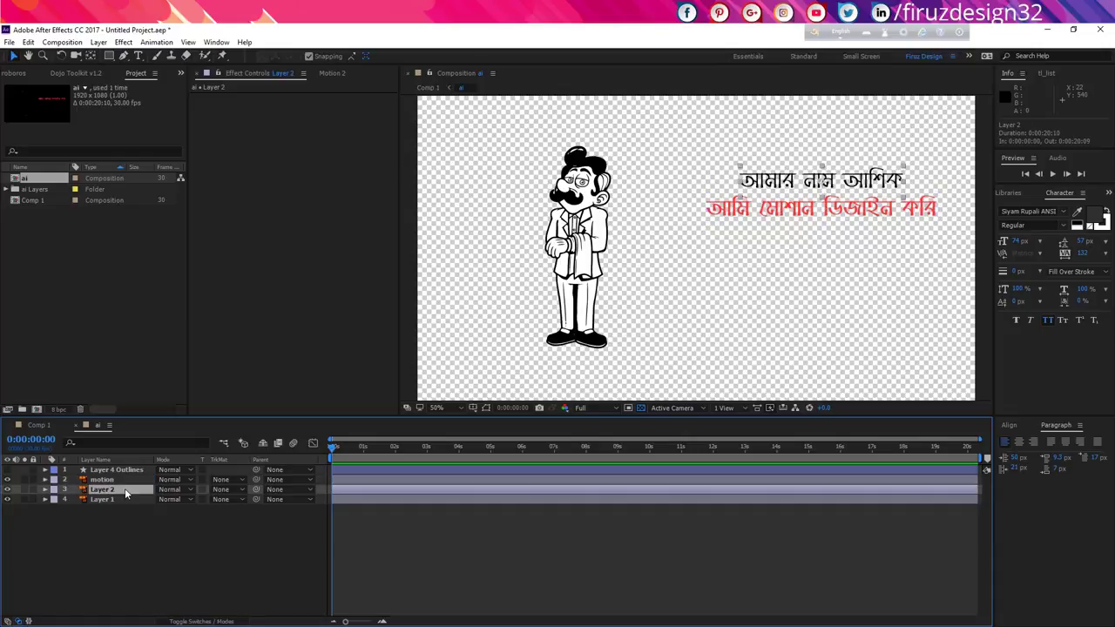
key("Return")
type("name")
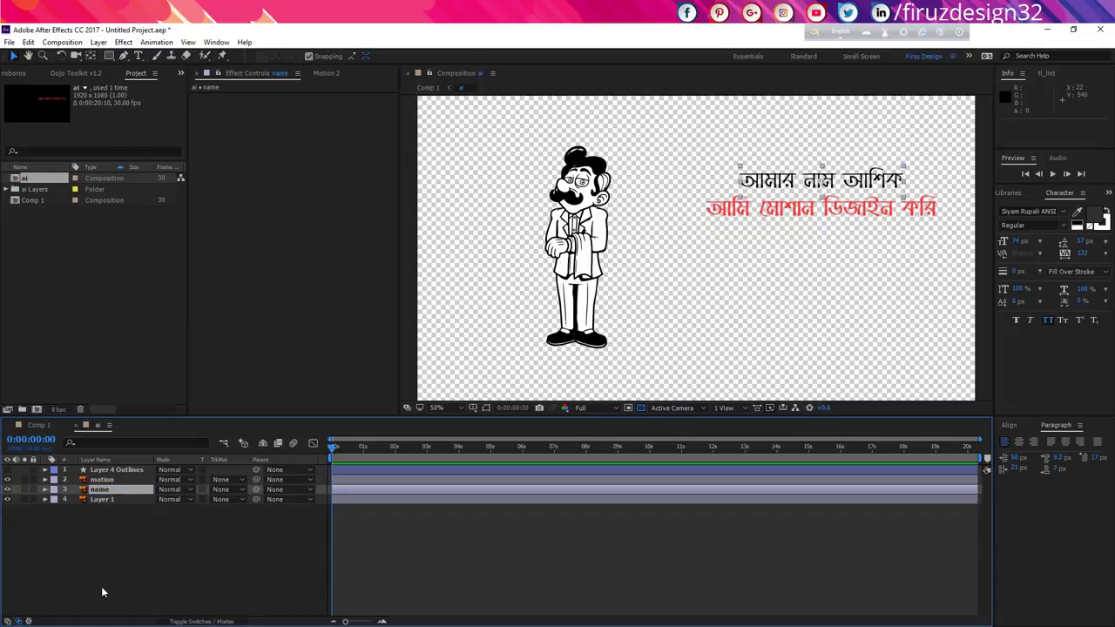
left_click(103, 499)
key("Return")
type("charecter")
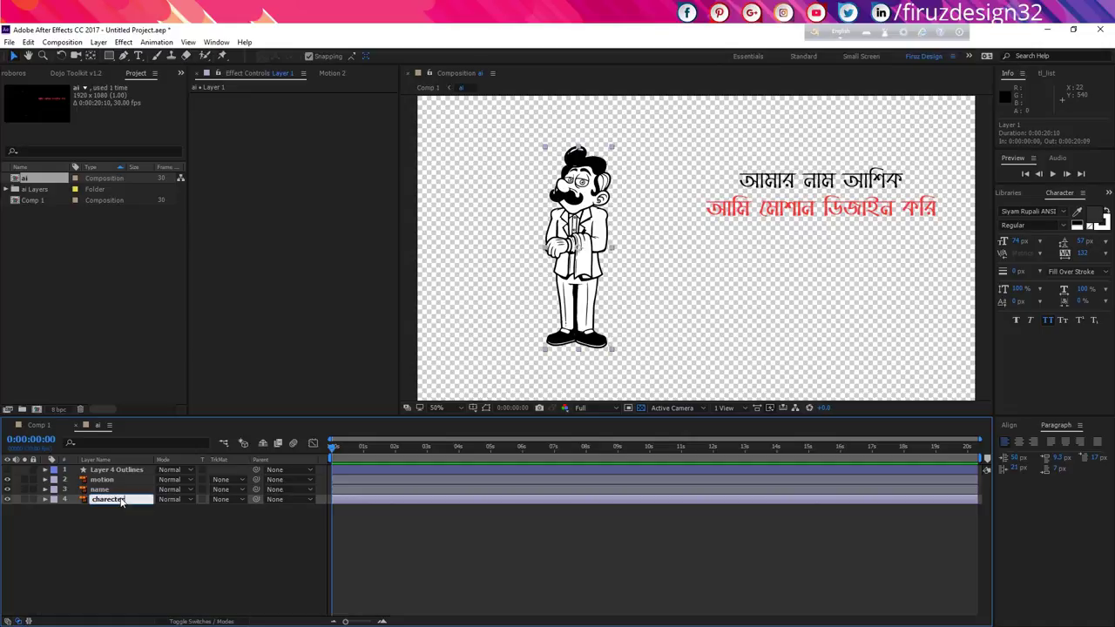
key("Return")
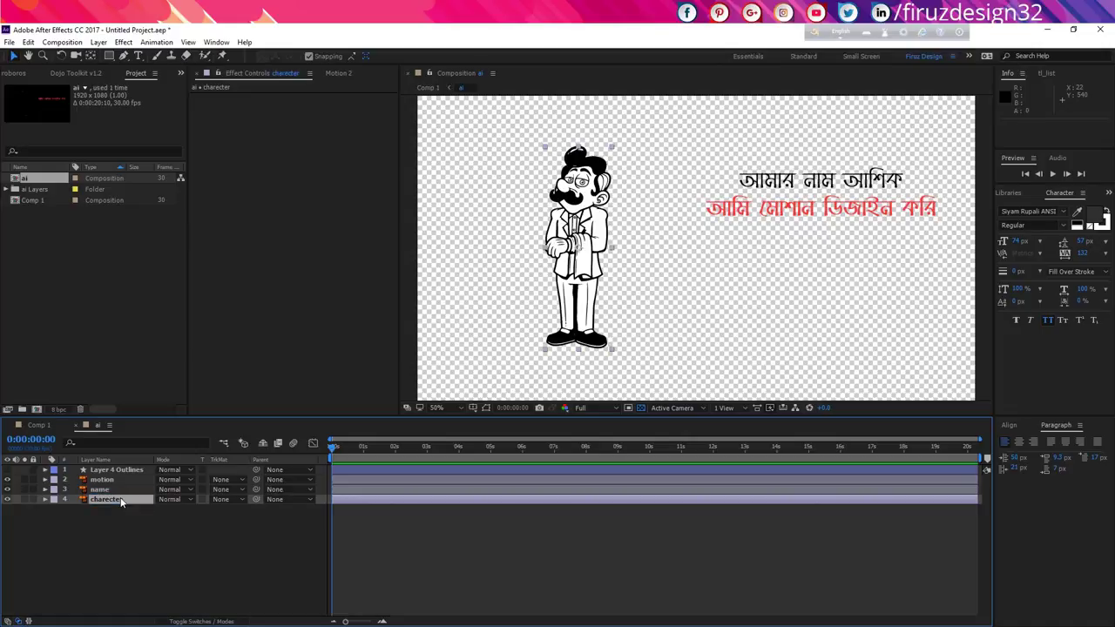
Move the charecter layer directly below Layer 4 Outlines and turn the outlines layer's visibility back on.
left_click_drag(122, 500, 131, 479)
left_click(130, 471)
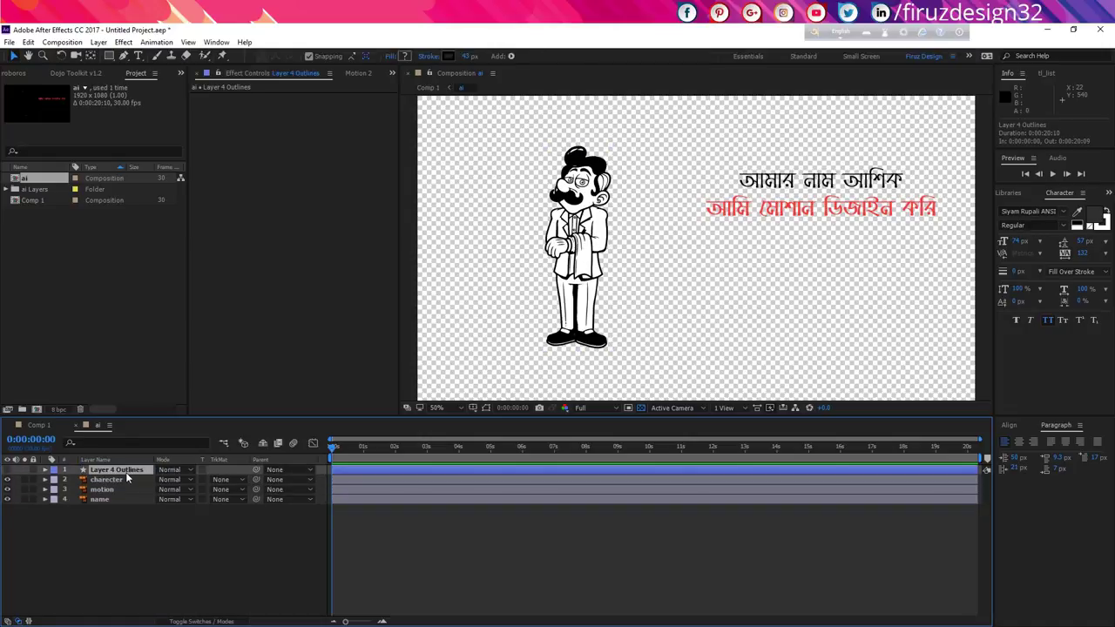
left_click(7, 471)
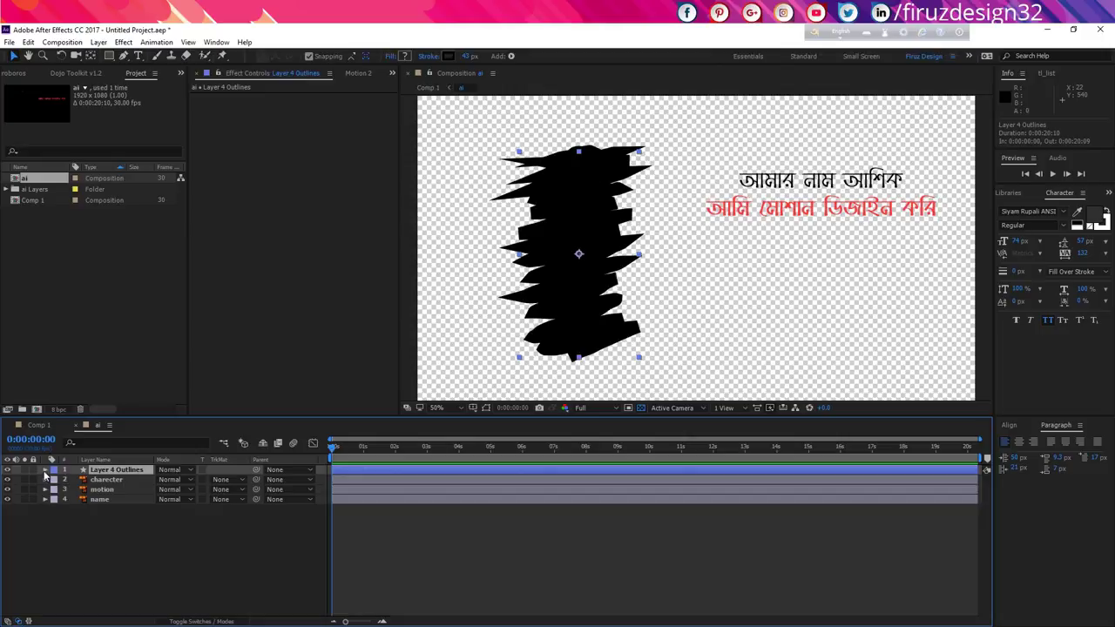
Add Trim Paths to the contents of the Layer 4 Outlines shape layer.
left_click(45, 472)
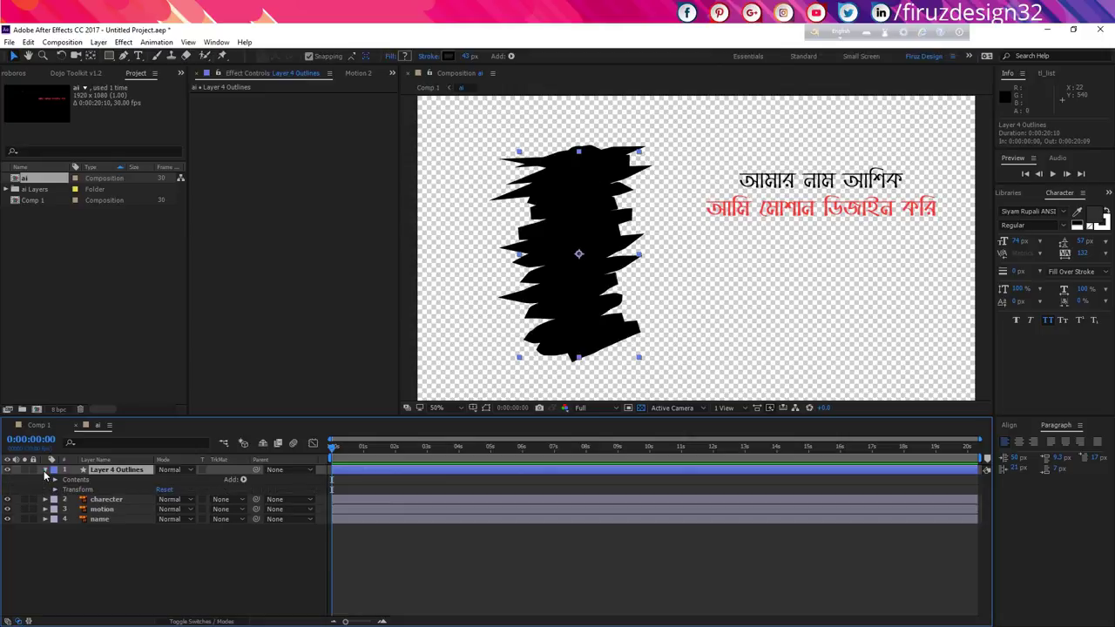
left_click(244, 481)
left_click(297, 417)
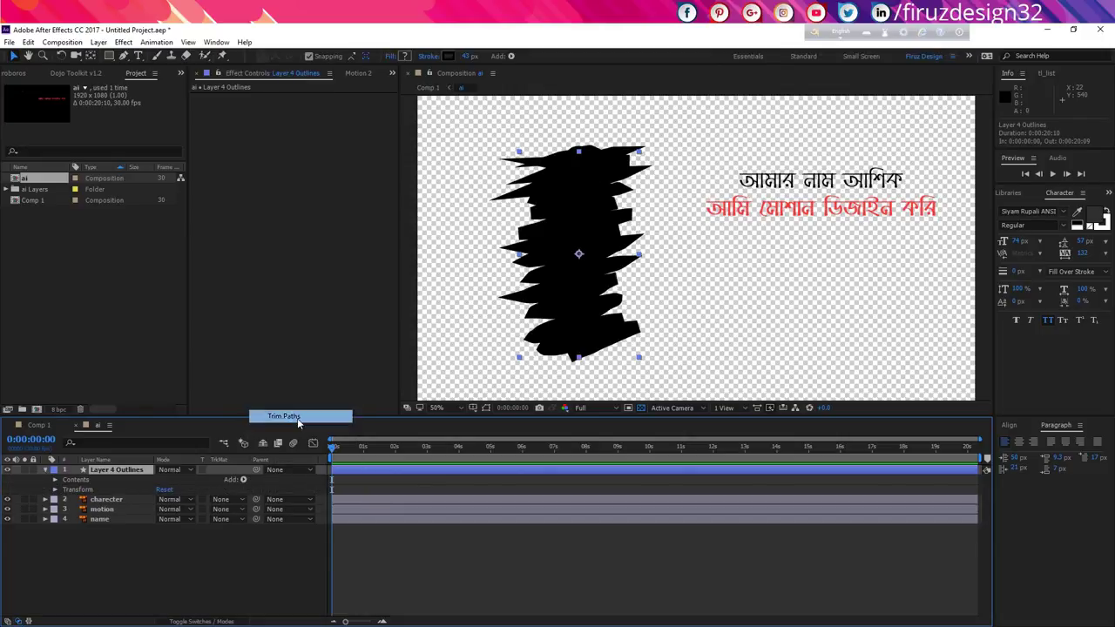
left_click(65, 501)
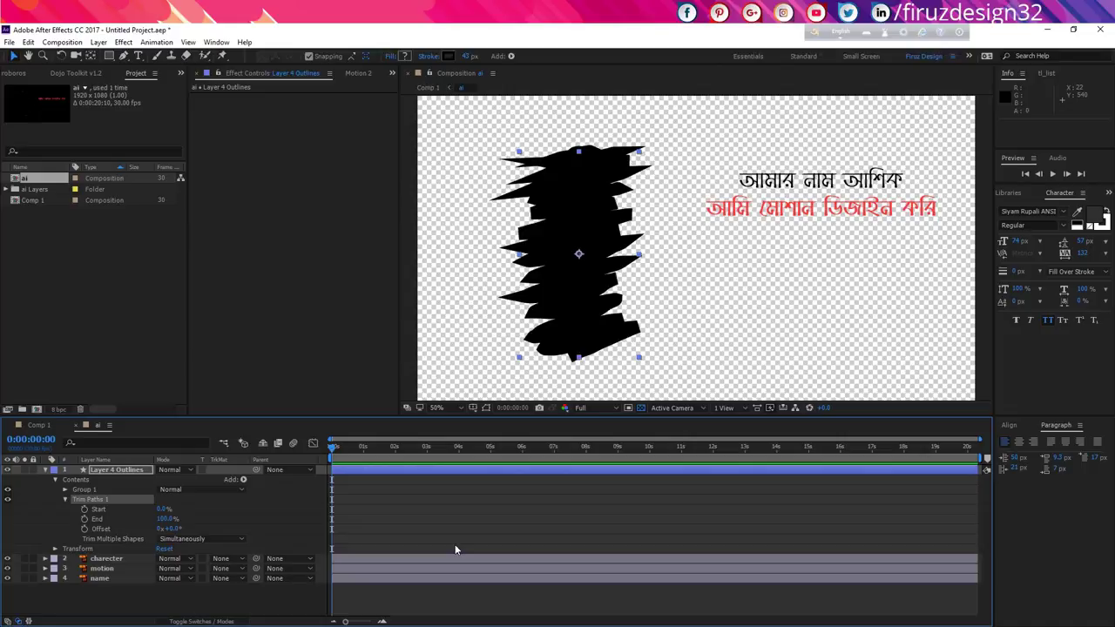
Keyframe the Trim Paths End value of Layer 4 Outlines at 100% at 0:00:00:00 and 0% at 0:00:02:01, and scrub through the result.
left_click(85, 518)
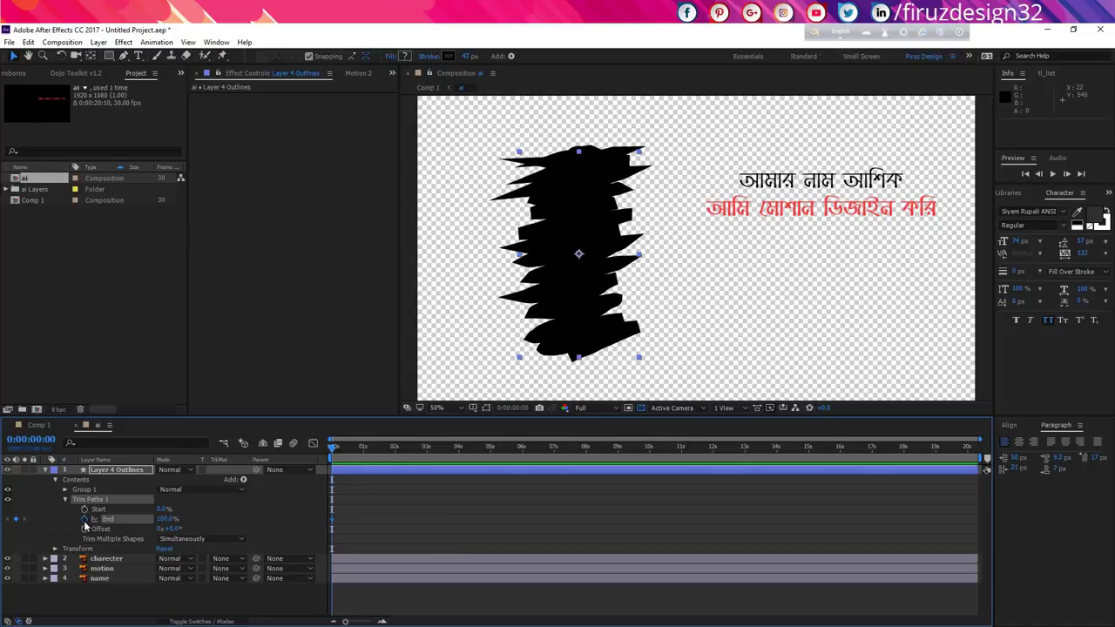
left_click(396, 450)
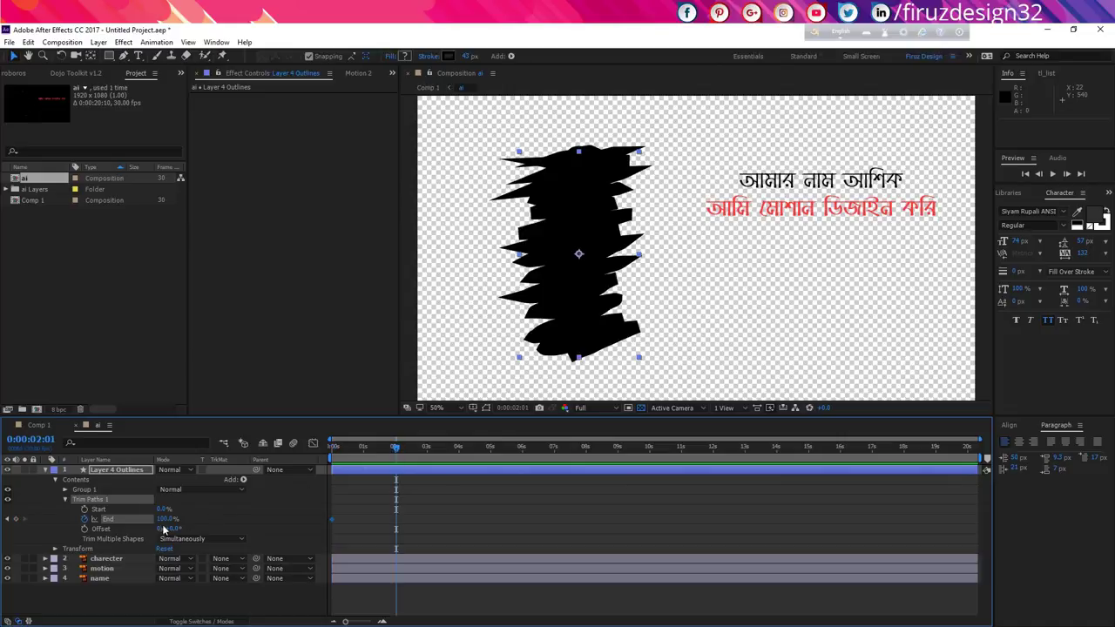
left_click_drag(166, 520, 78, 519)
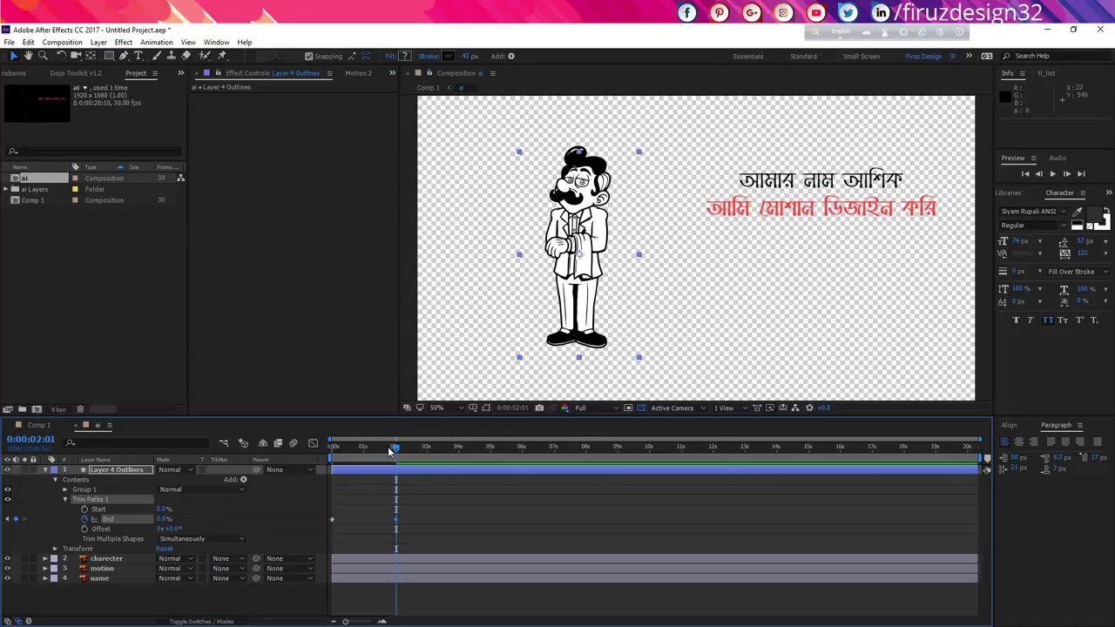
left_click_drag(396, 447, 361, 464)
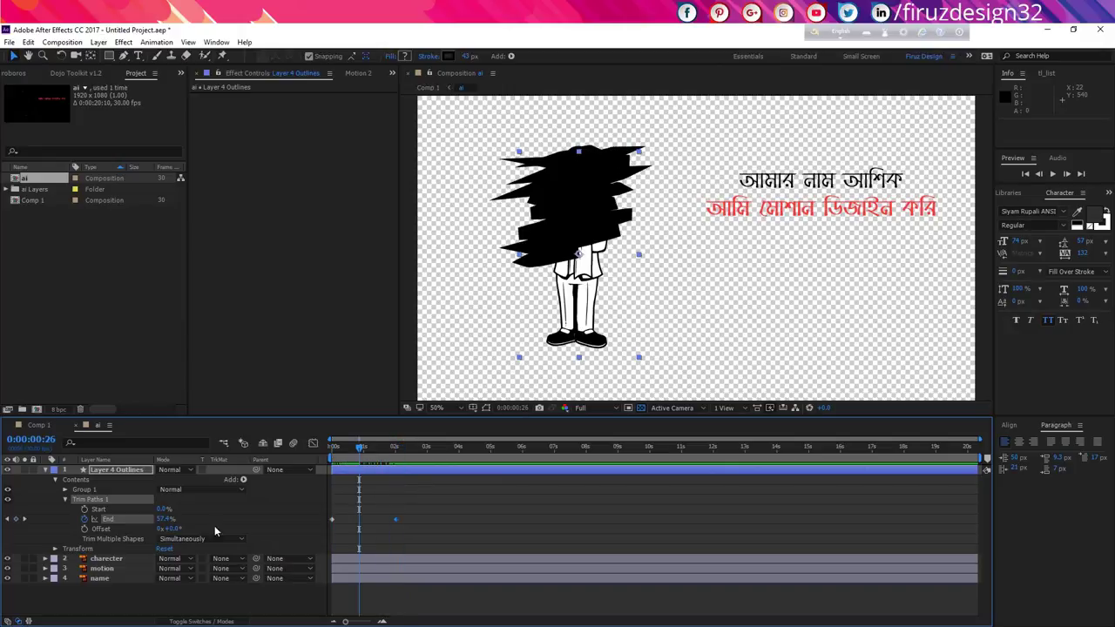
Time-reverse both End keyframes of the Trim Paths on Layer 4 Outlines and preview the animation from the start.
left_click(114, 518)
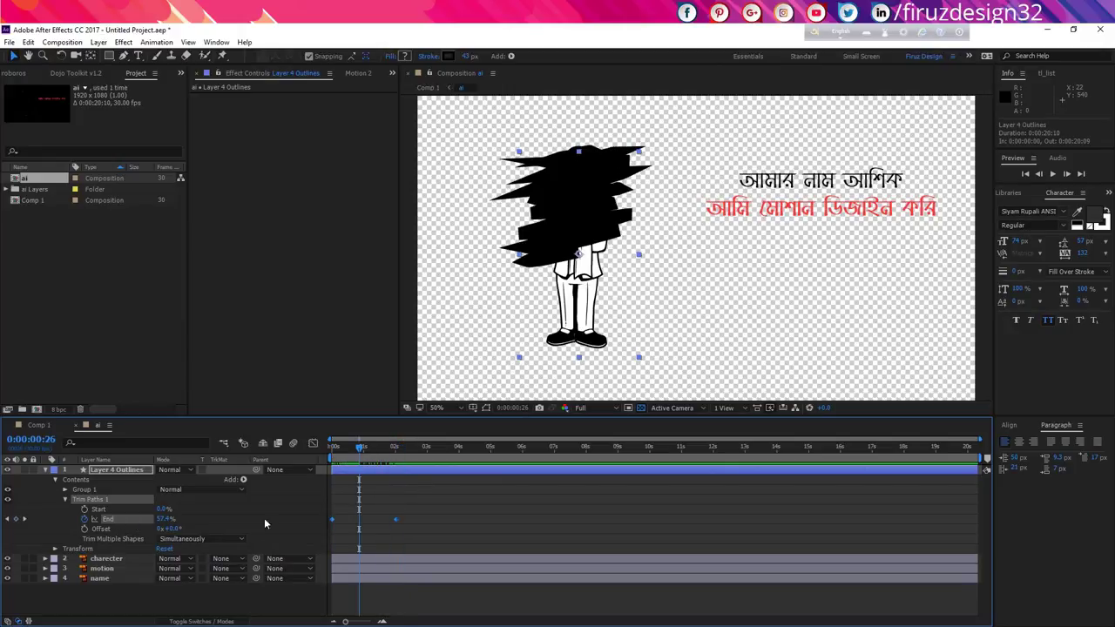
right_click(395, 521)
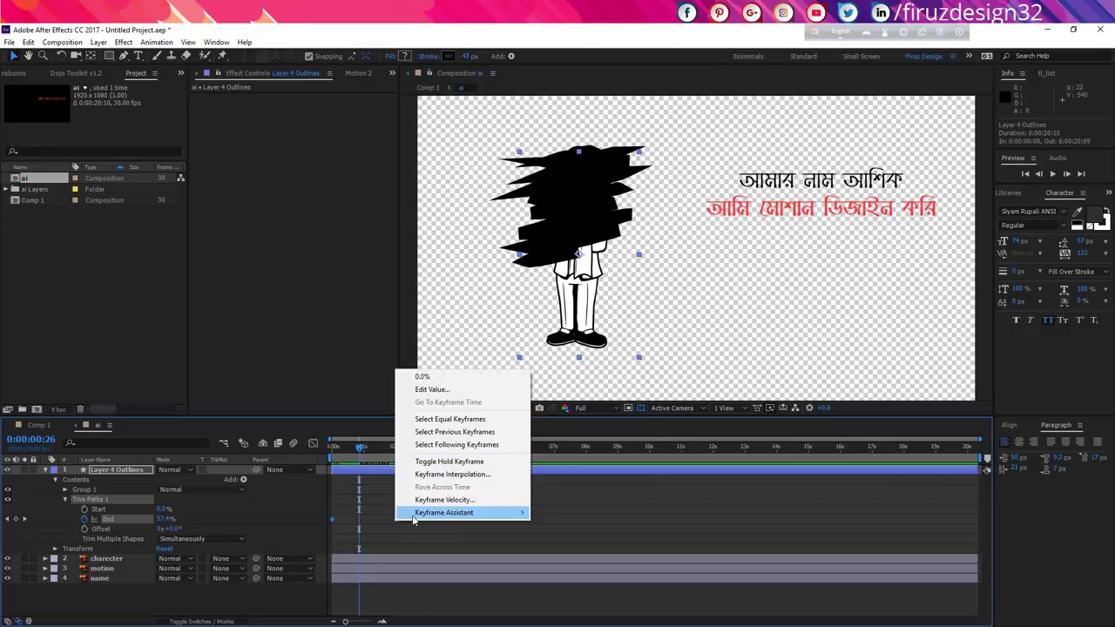
mouse_move(413, 520)
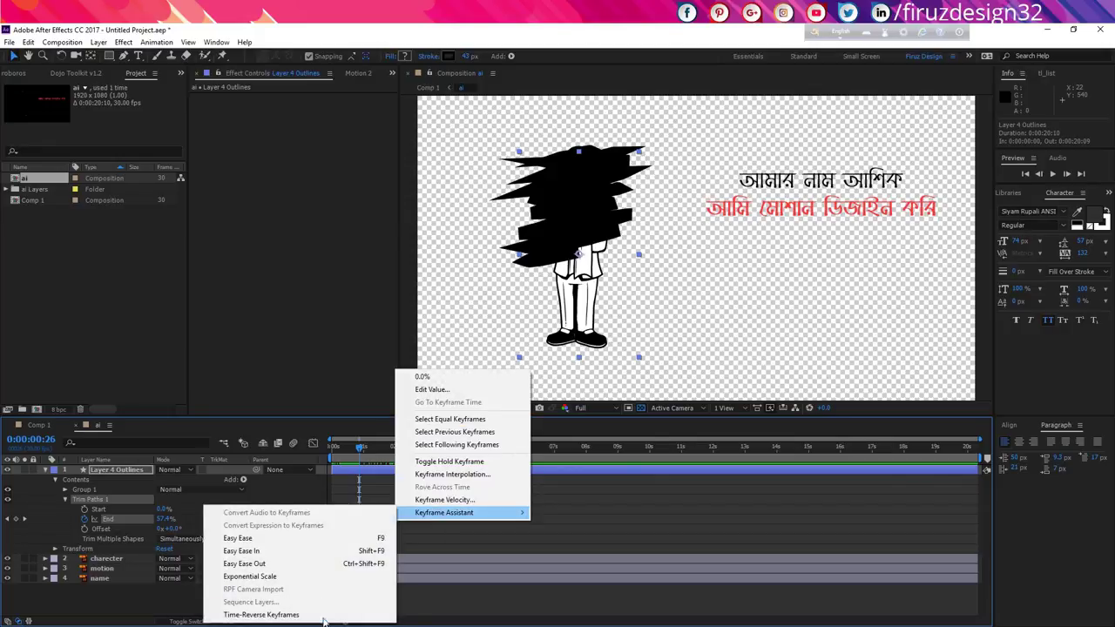
left_click(260, 615)
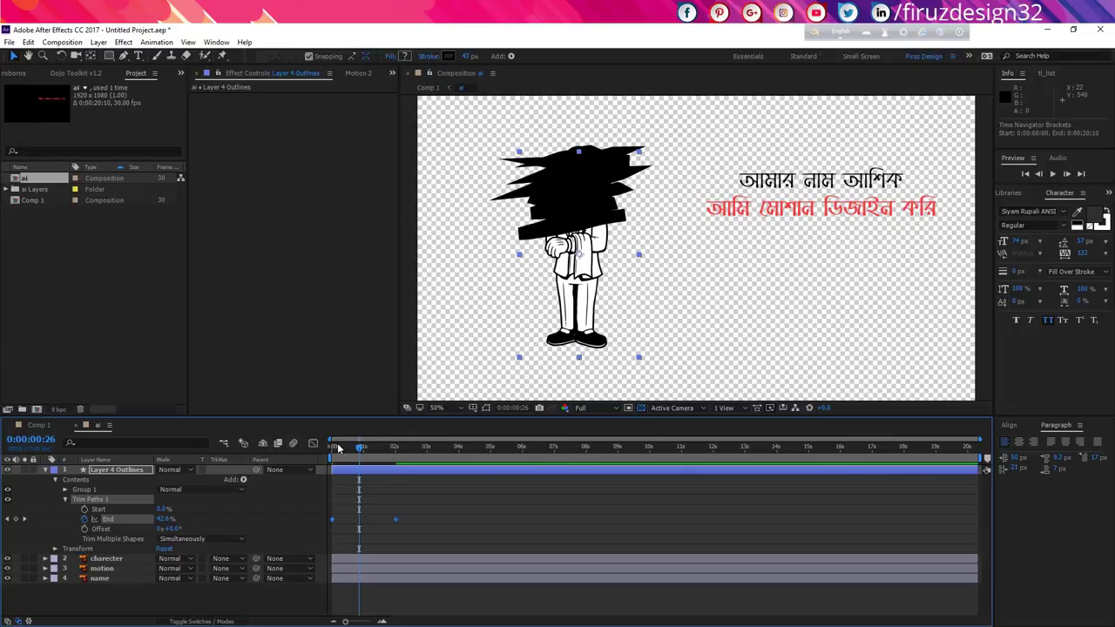
left_click_drag(338, 449, 309, 451)
key("space")
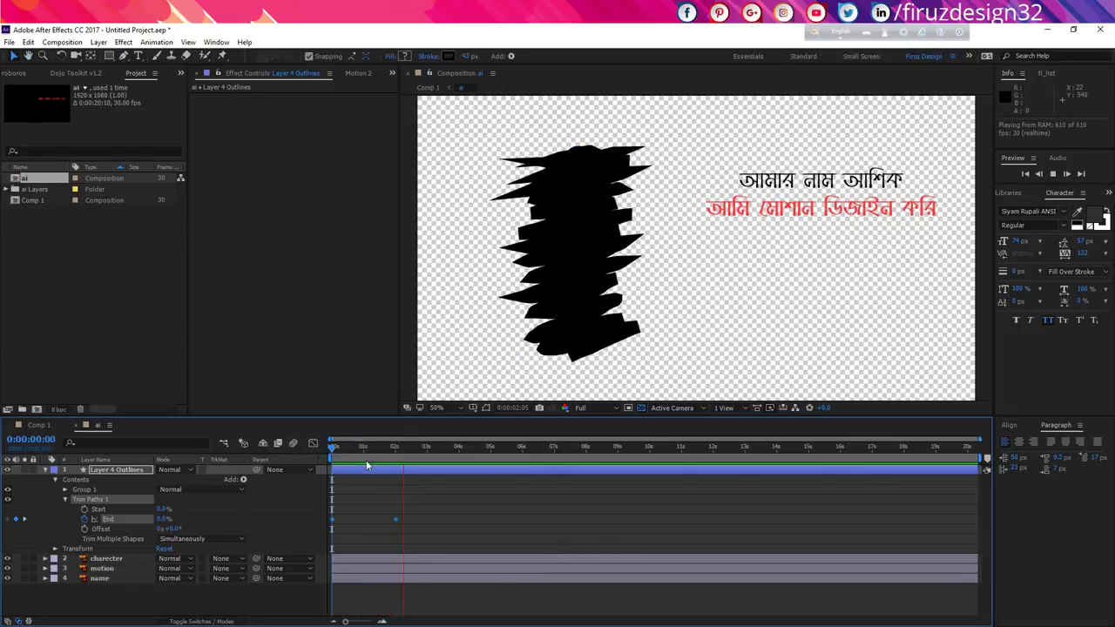
key("space")
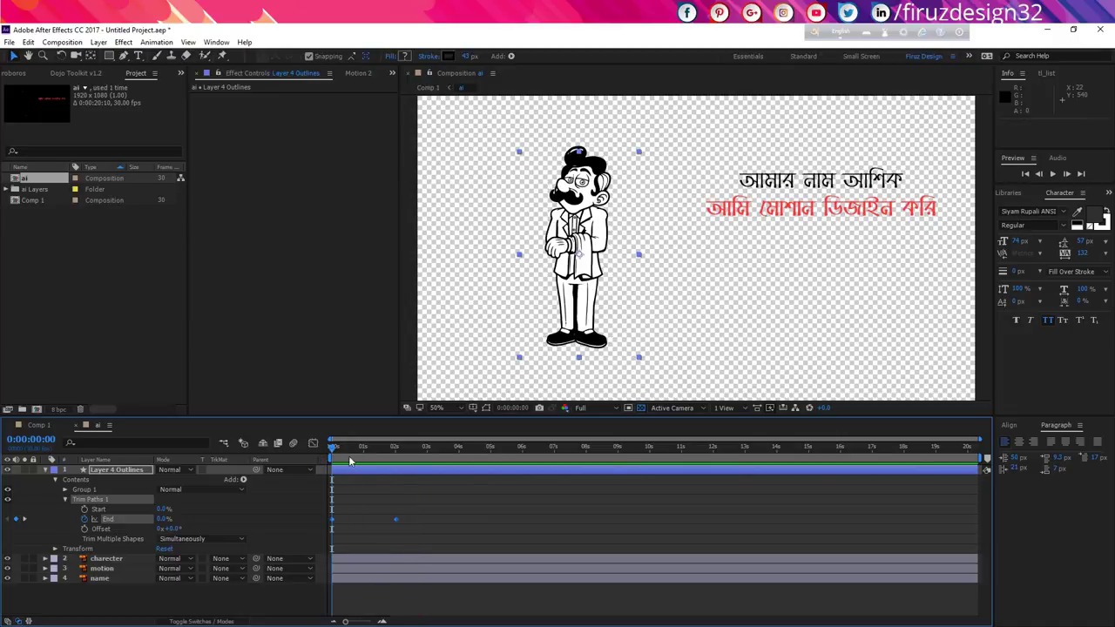
Set the charecter layer's track matte to Alpha Matte "Layer 4 Outlines" and preview the reveal, parking the time at 0:00:02:12.
left_click(46, 471)
left_click(113, 472)
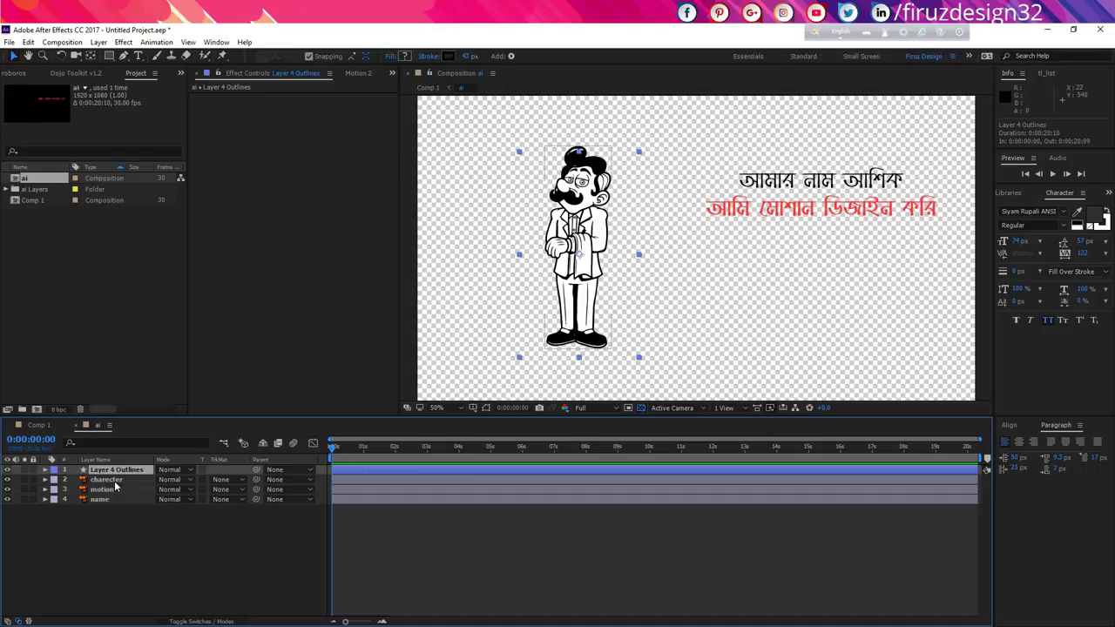
left_click(112, 480)
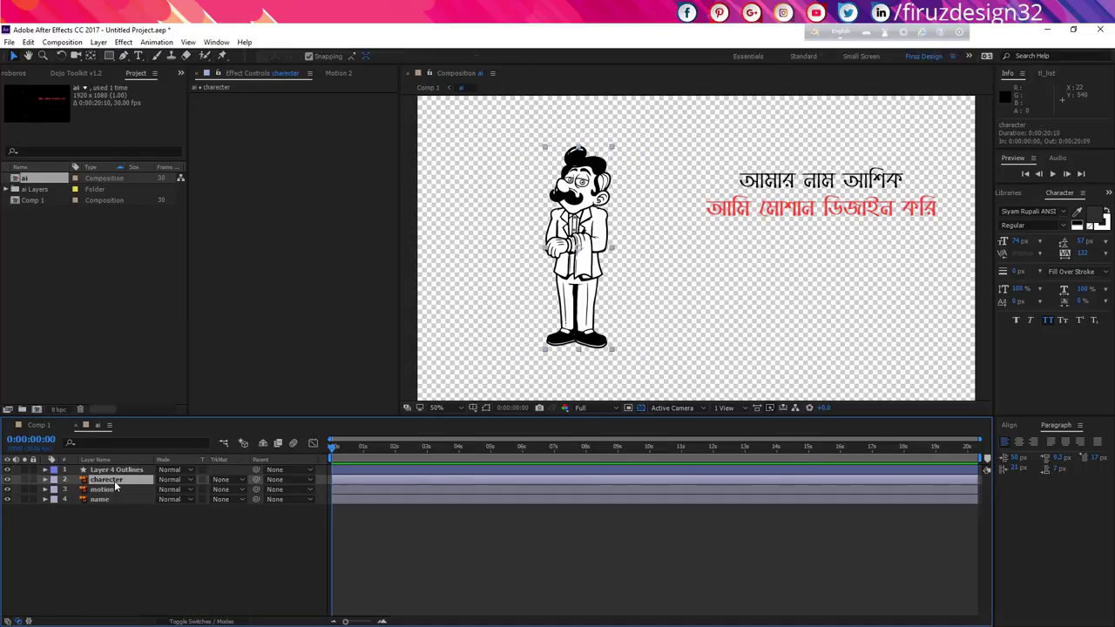
left_click(243, 484)
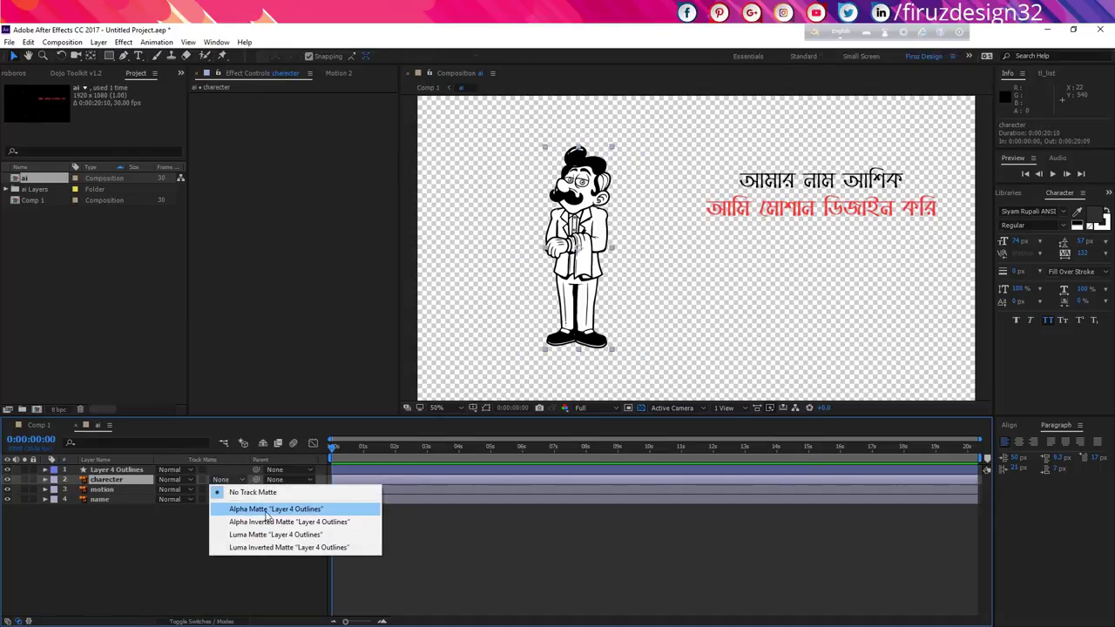
left_click(262, 509)
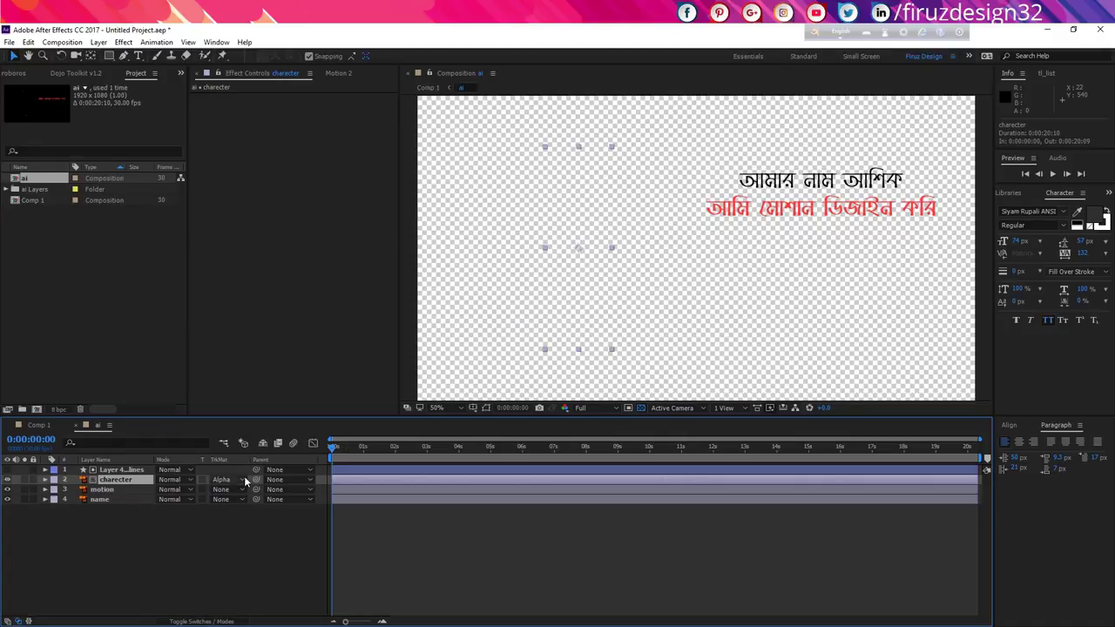
left_click(213, 621)
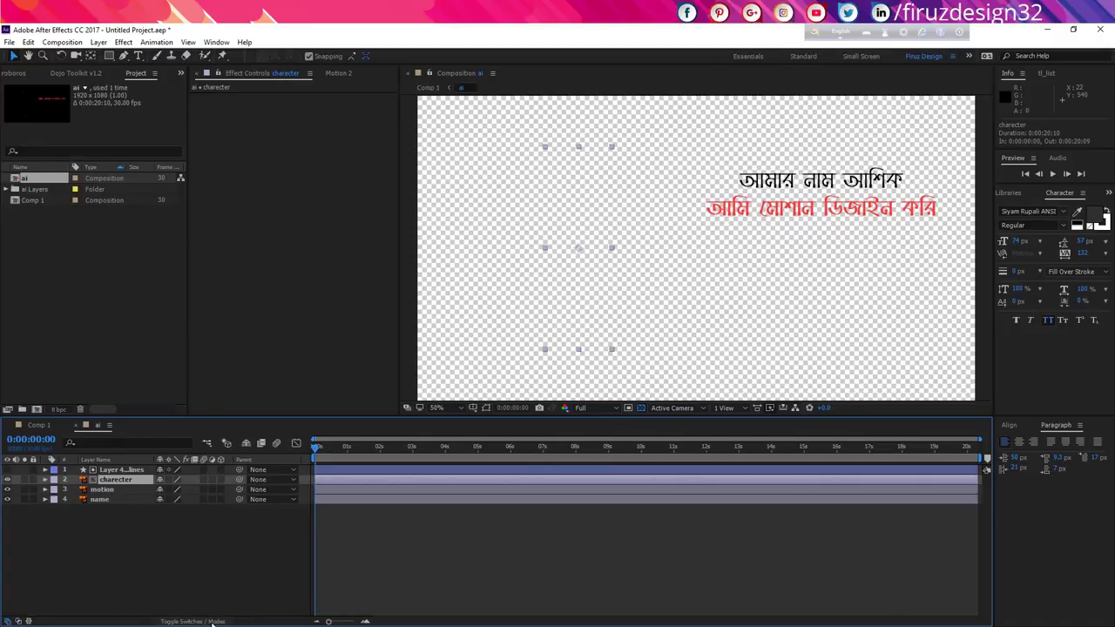
left_click(213, 621)
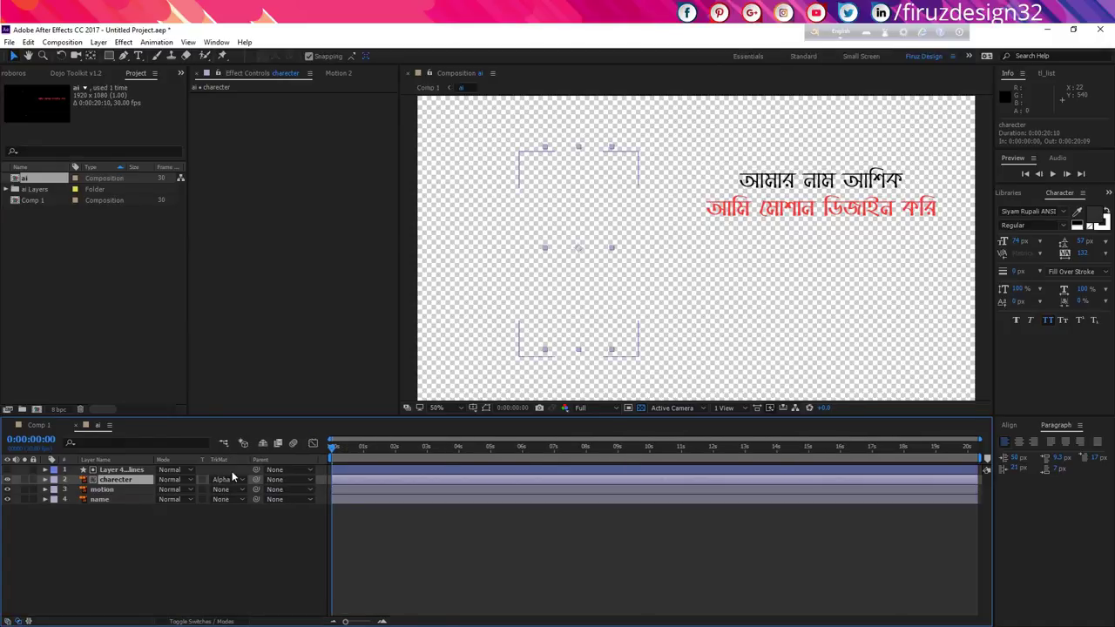
key("space")
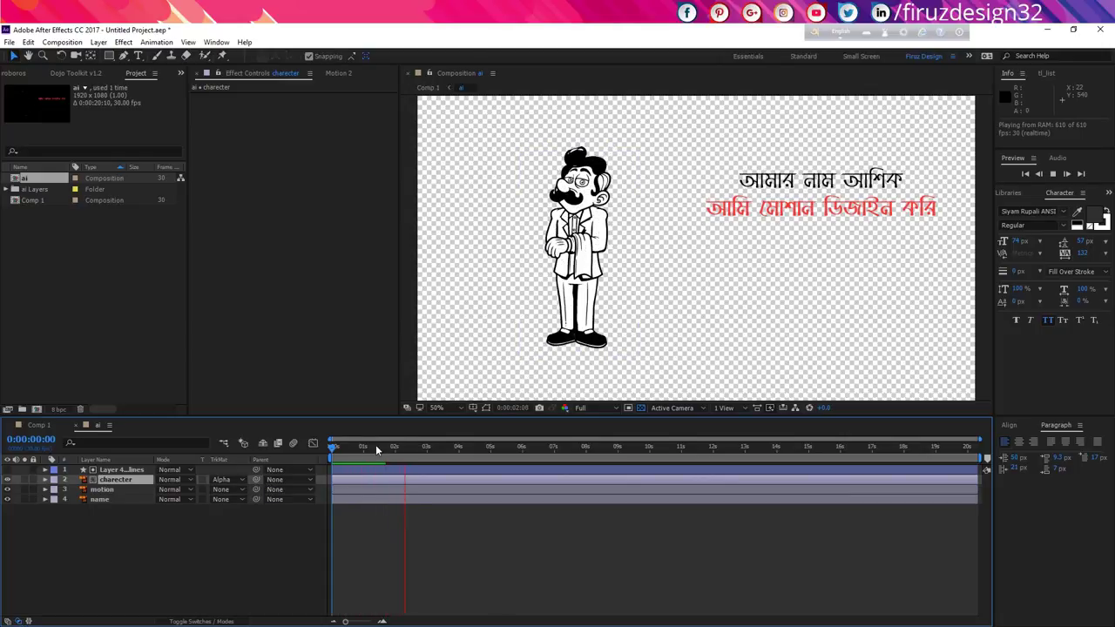
left_click_drag(376, 446, 408, 454)
Switch to the Tuto 28 Whiteboard folder in File Explorer and view right_hand_with_pen_219543.jpg full size.
double_click(65, 263)
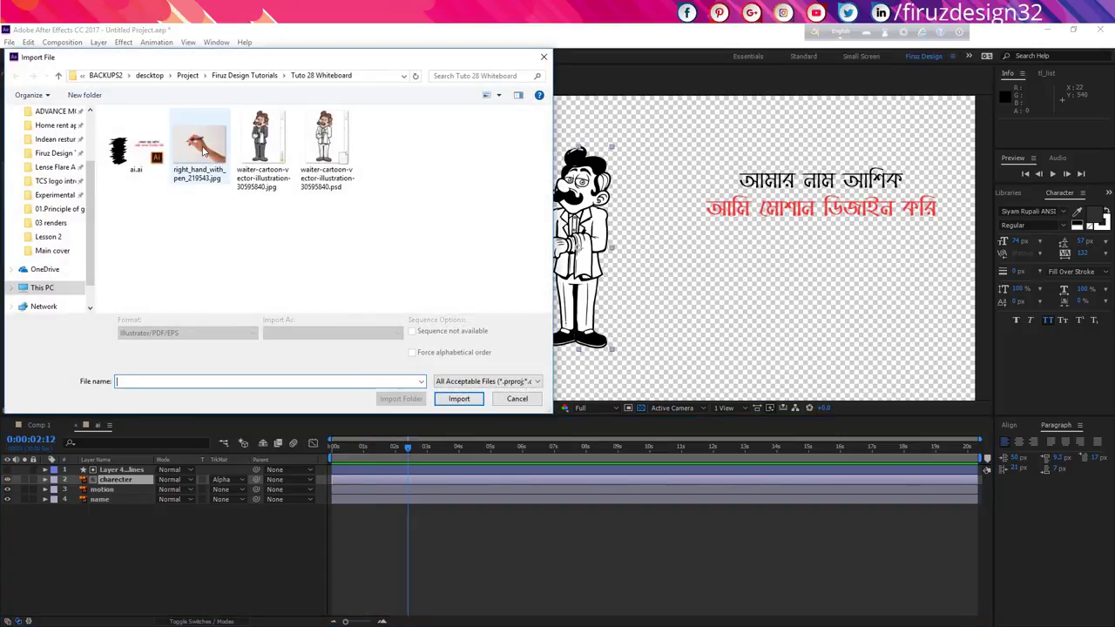
left_click(518, 398)
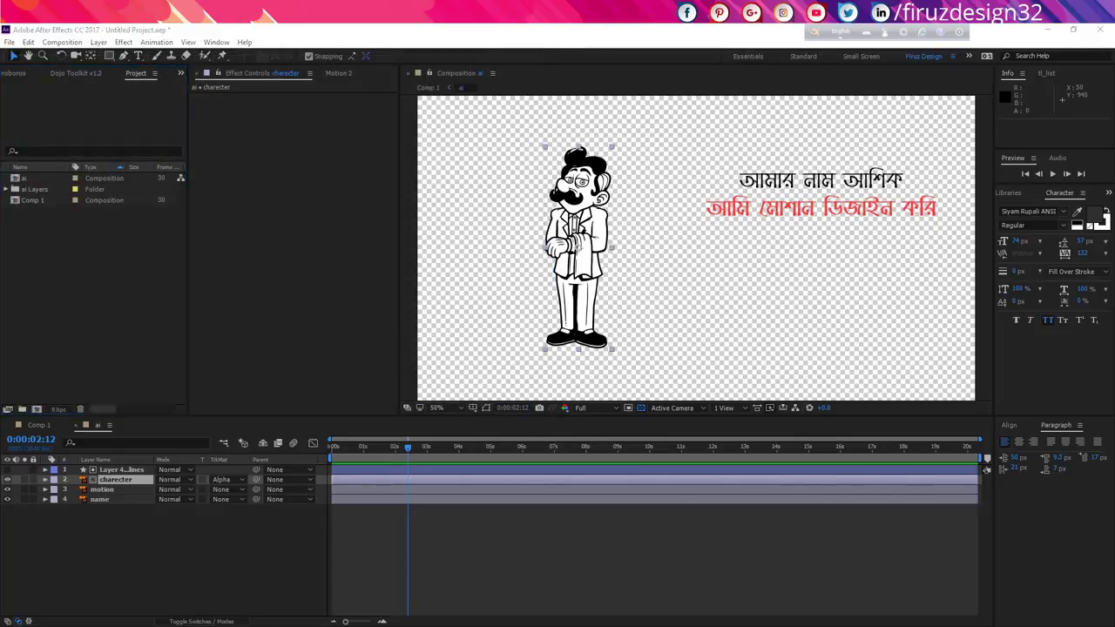
key("alt+Tab")
left_click(197, 122)
double_click(198, 125)
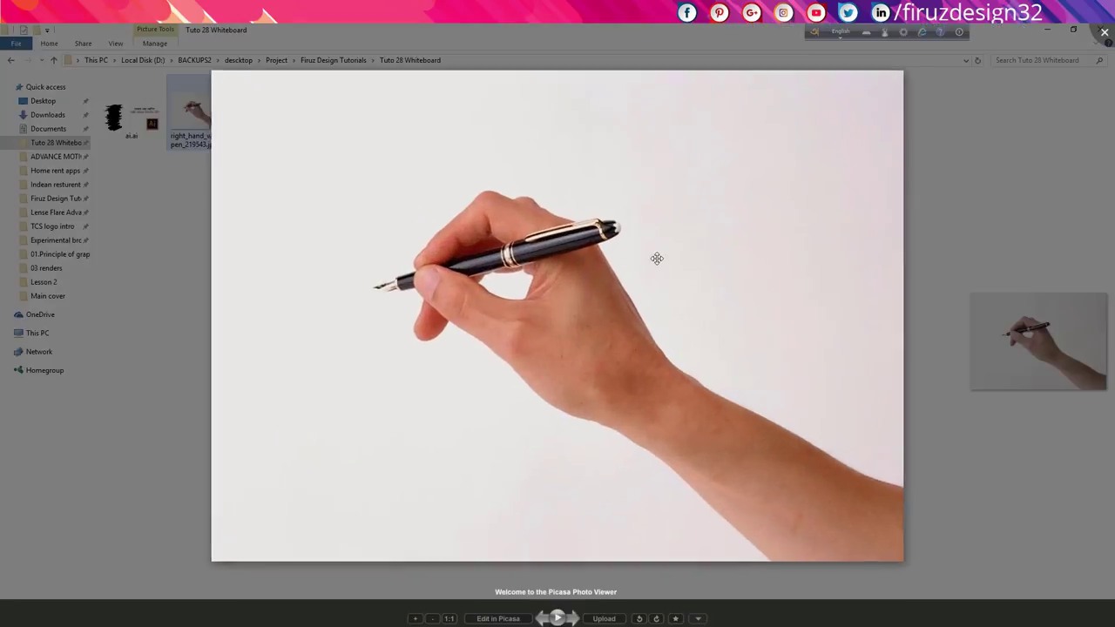
key("Escape")
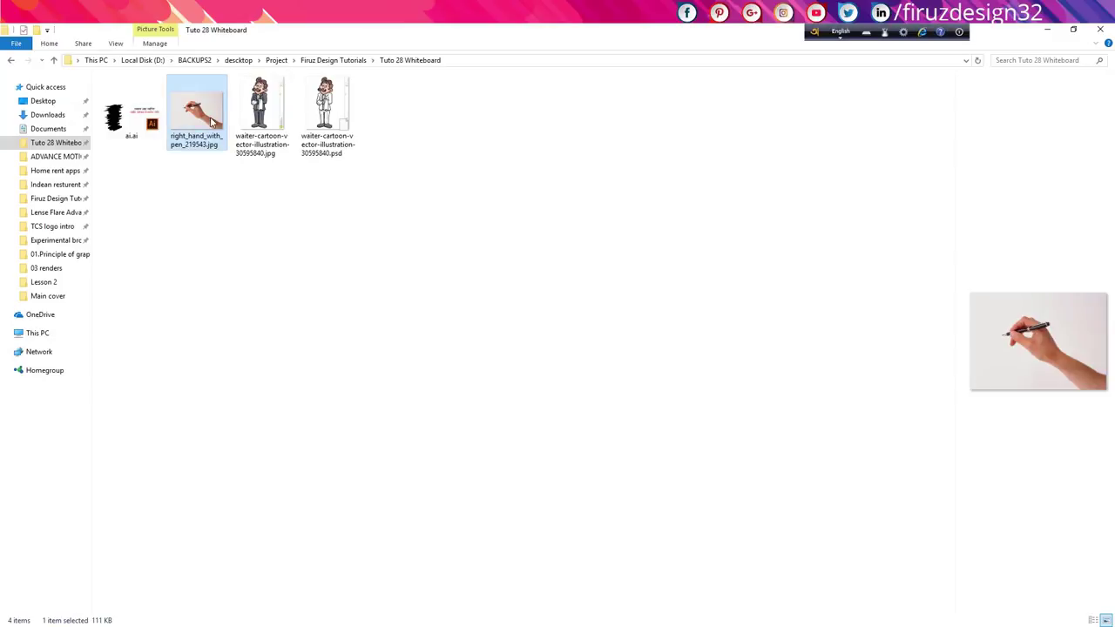
Open right_hand_with_pen_219543.jpg in a maximized Photoshop window and show its layers.
left_click_drag(199, 123, 413, 597)
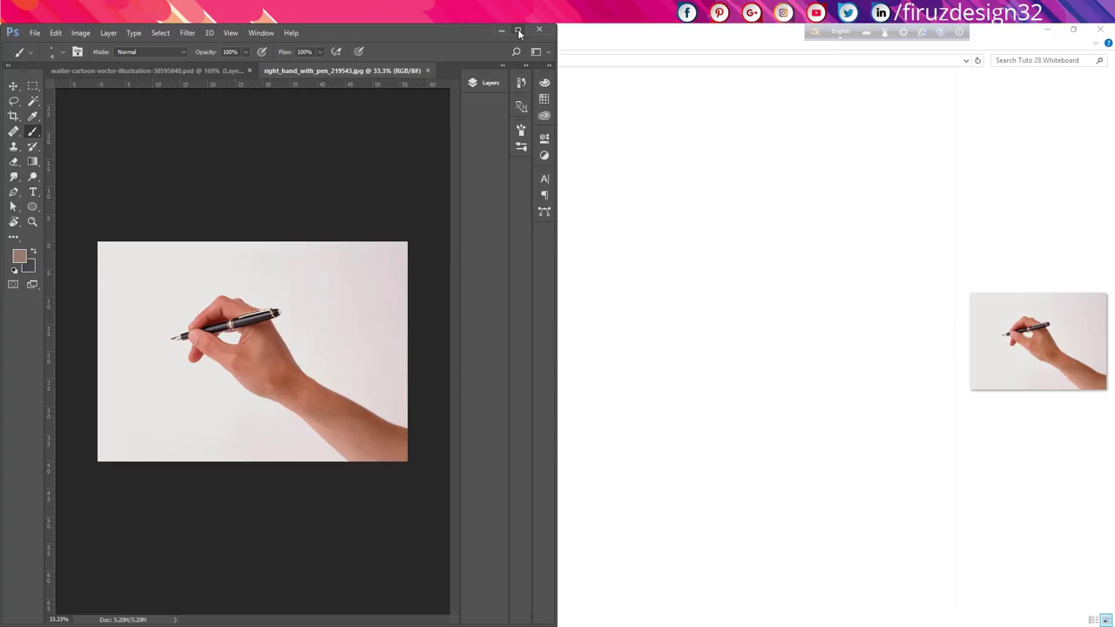
left_click(520, 31)
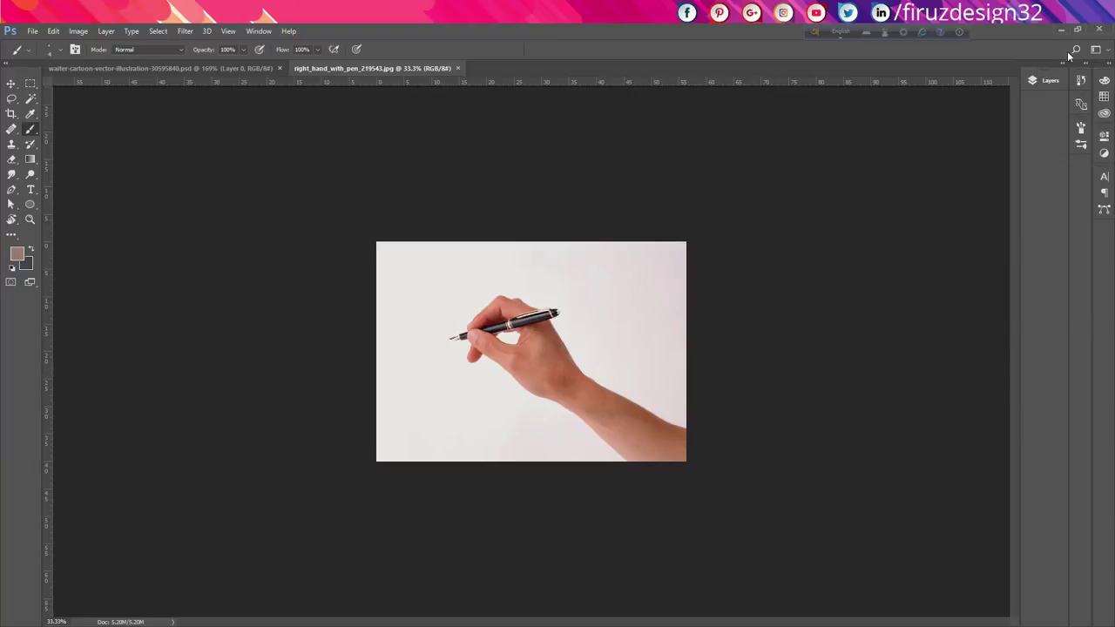
left_click(1045, 80)
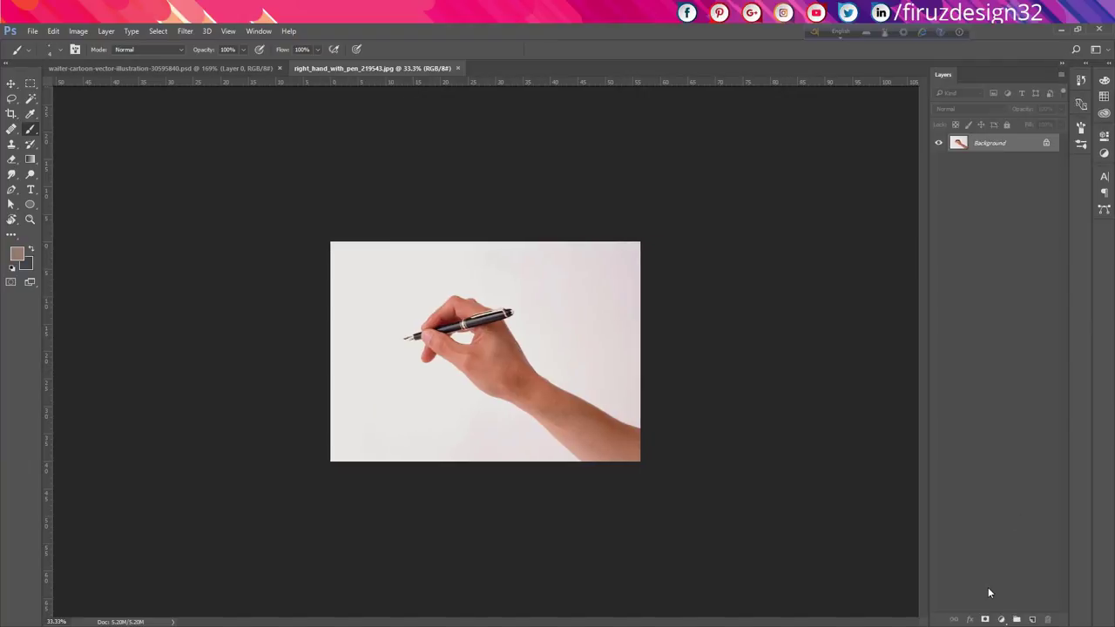
key("ctrl+0")
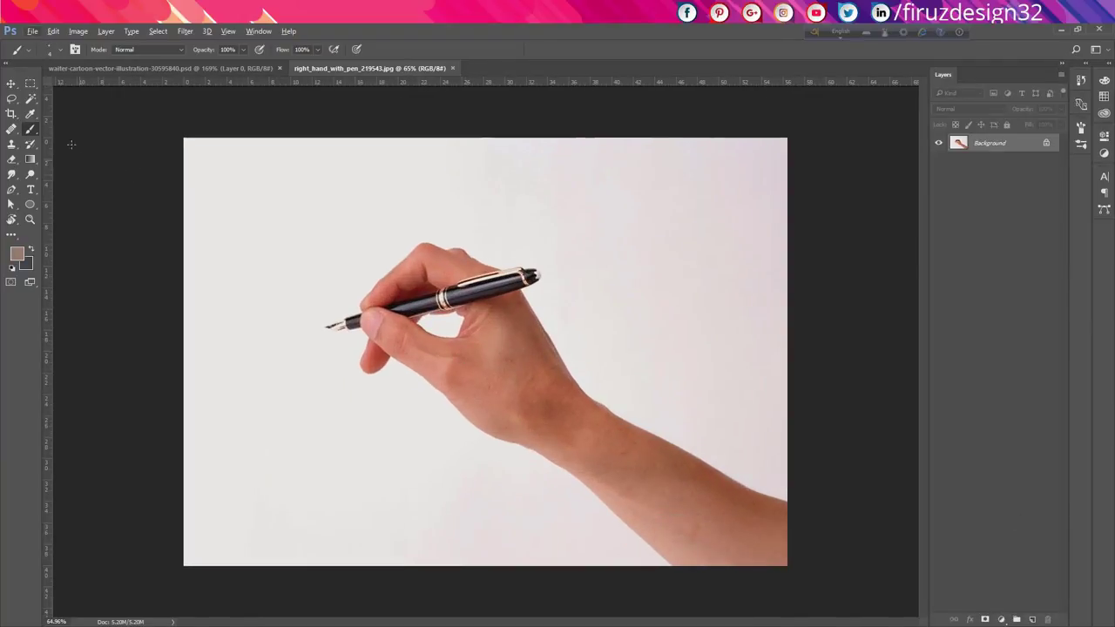
Isolate the hand and pen on a new layer using an inverted Magic Wand selection of the backdrop, and delete the Background layer.
left_click(30, 101)
left_click(323, 223)
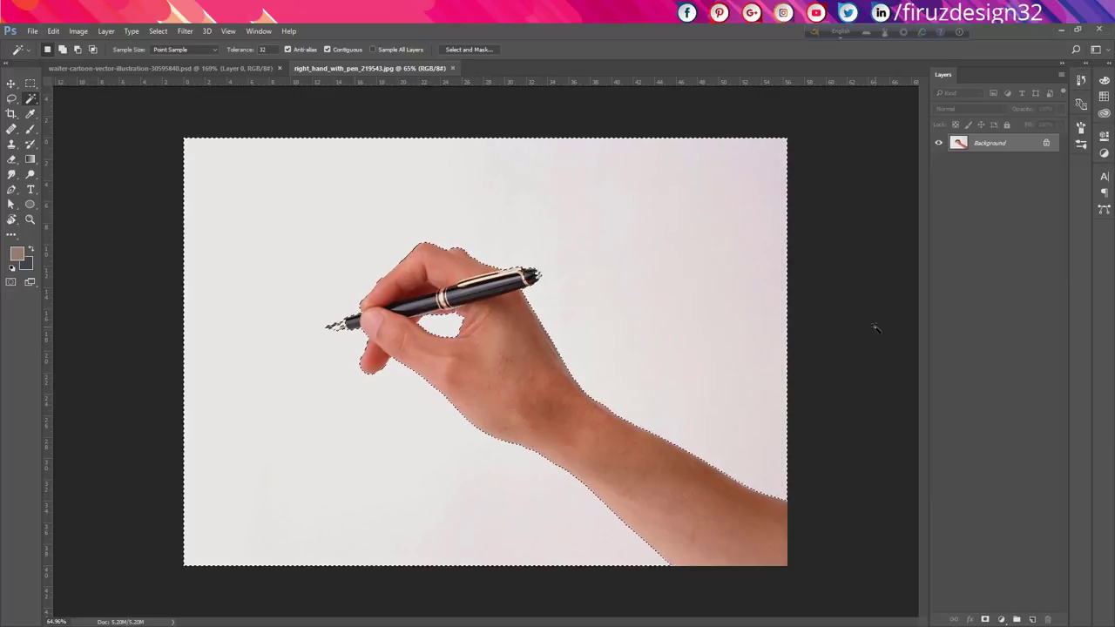
key("ctrl+shift+i")
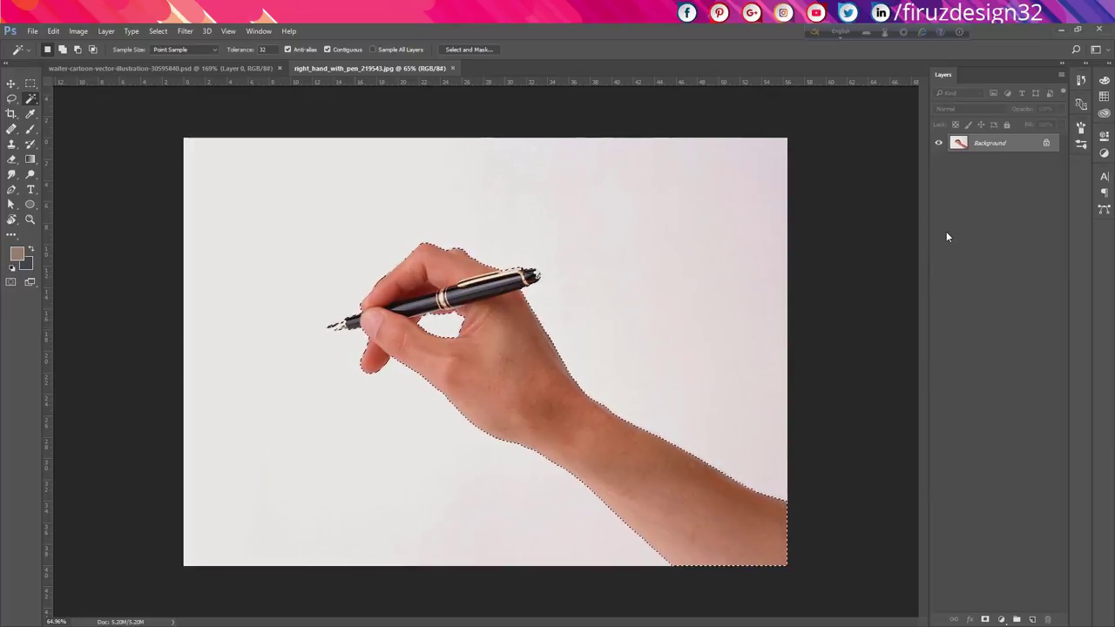
key("ctrl+j")
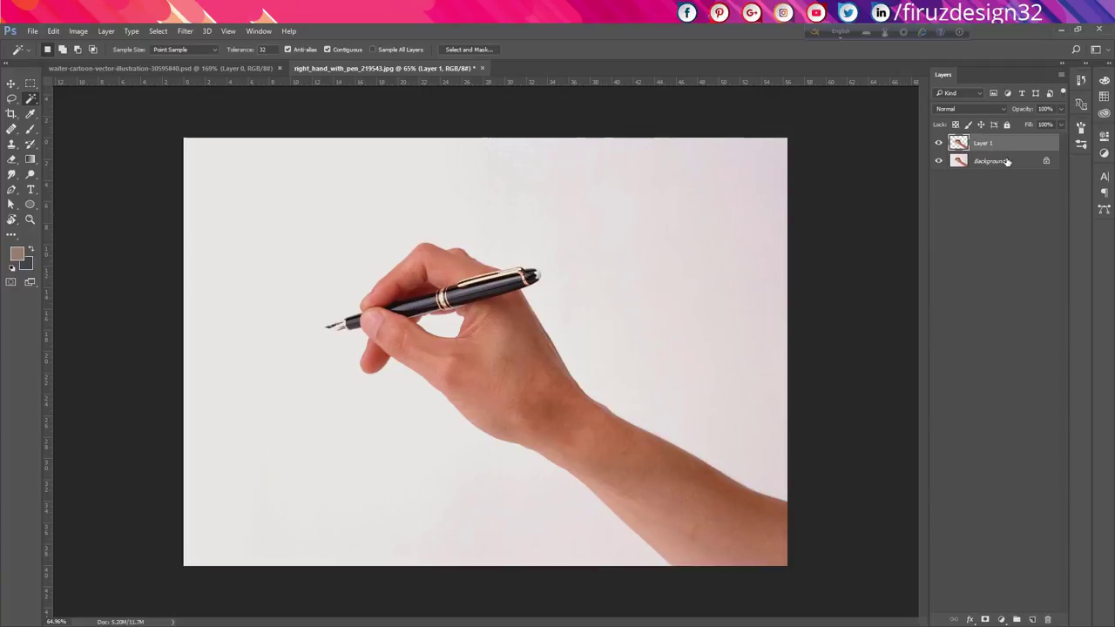
left_click_drag(1007, 162, 1047, 617)
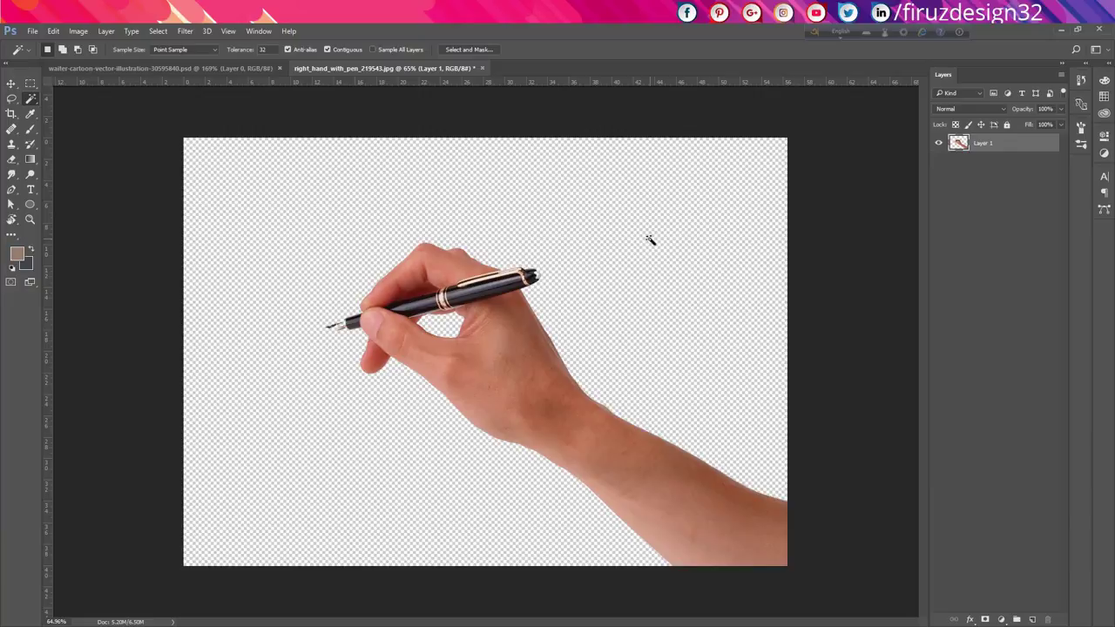
Save the cut-out hand as right_hand_with_pen_219543.psd in Photoshop format in the Tuto 28 Whiteboard folder.
key("ctrl+shift+s")
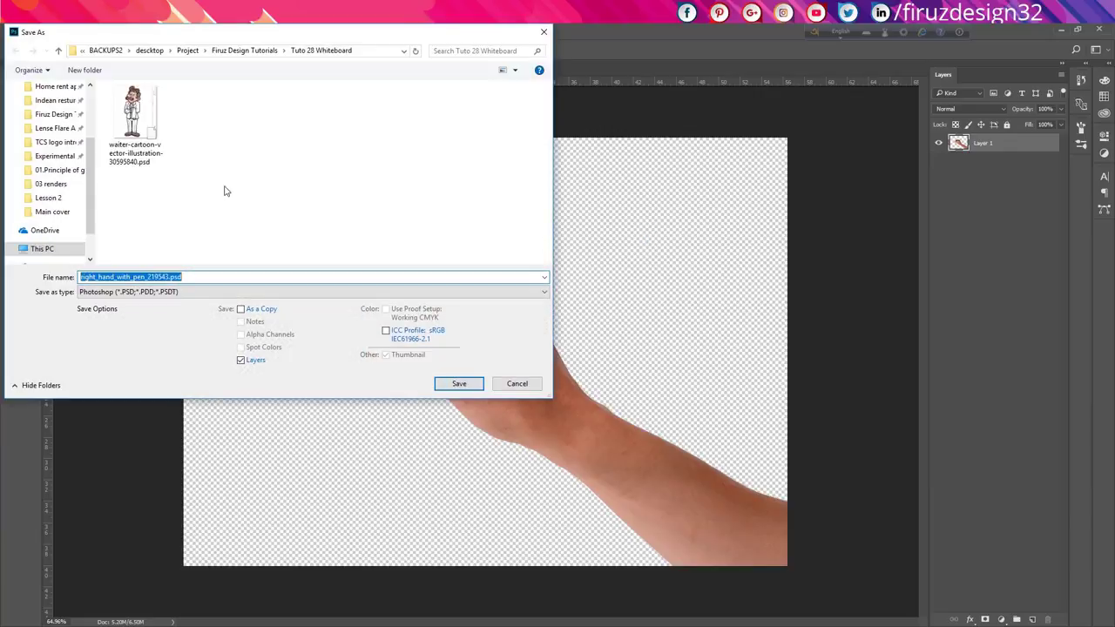
left_click(234, 296)
left_click(234, 295)
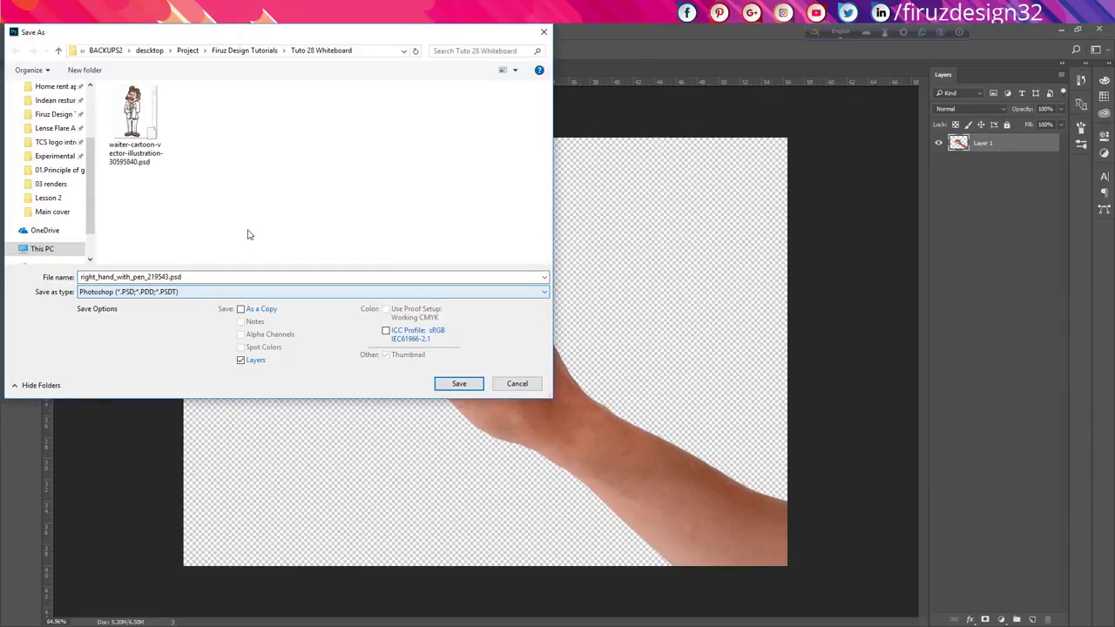
left_click(466, 388)
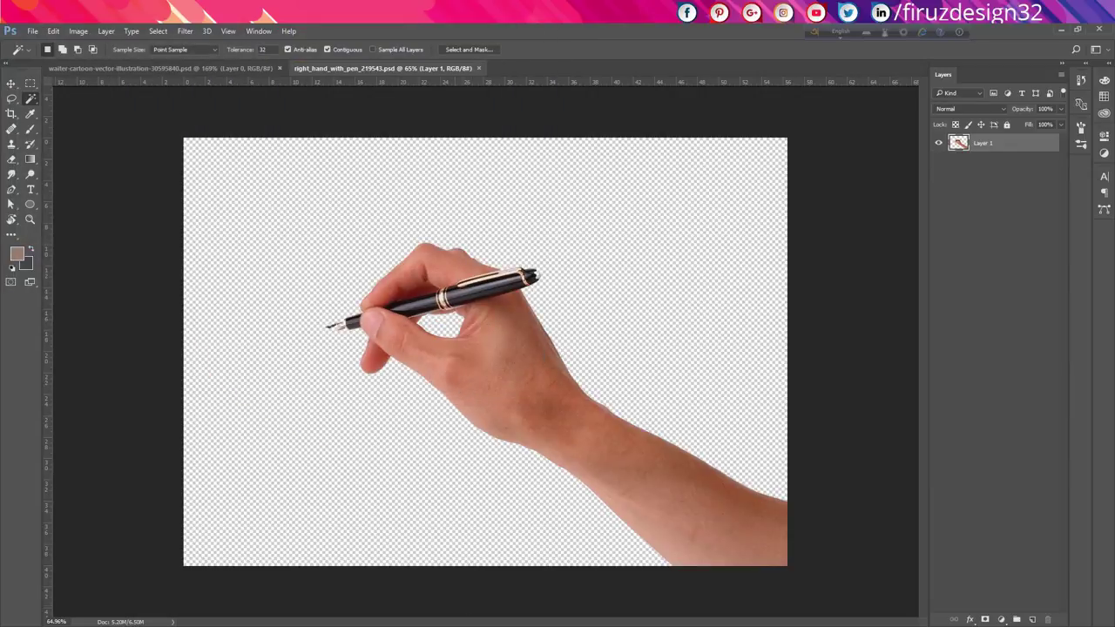
Switch to After Effects and import right_hand_with_pen_219543.psd as a composition, merging its layer styles into footage.
key("alt+Tab")
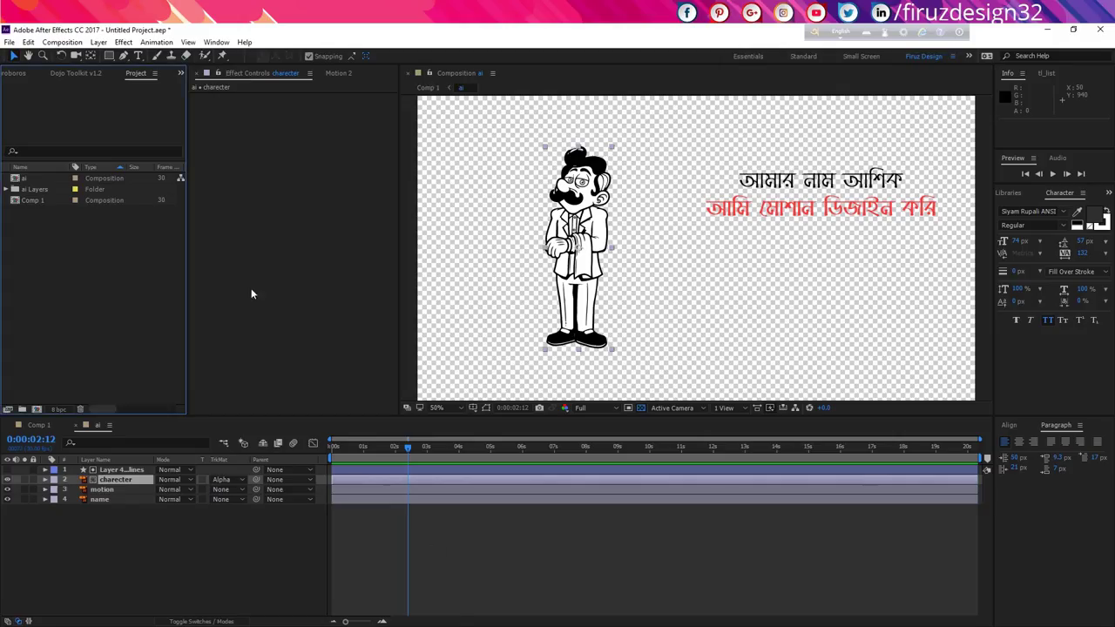
double_click(74, 282)
left_click(263, 187)
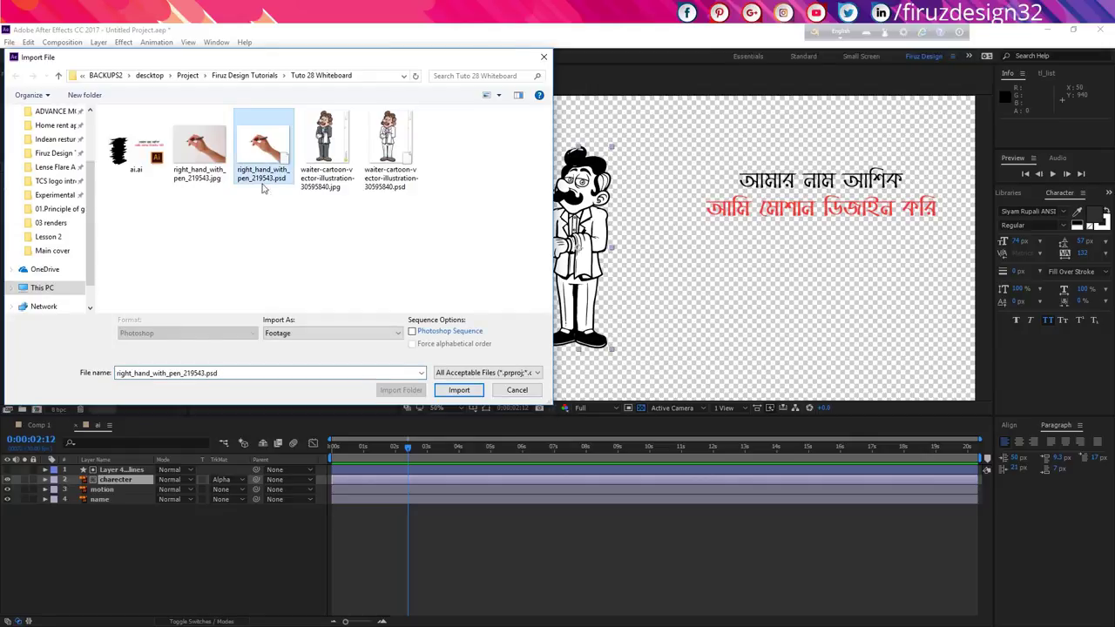
key("Return")
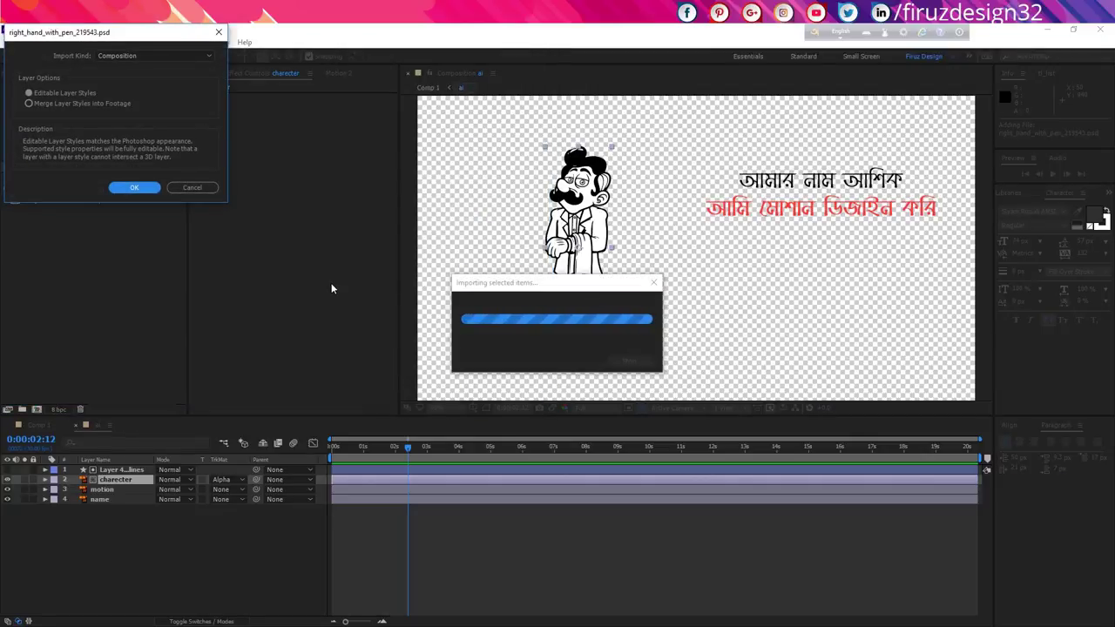
left_click(56, 103)
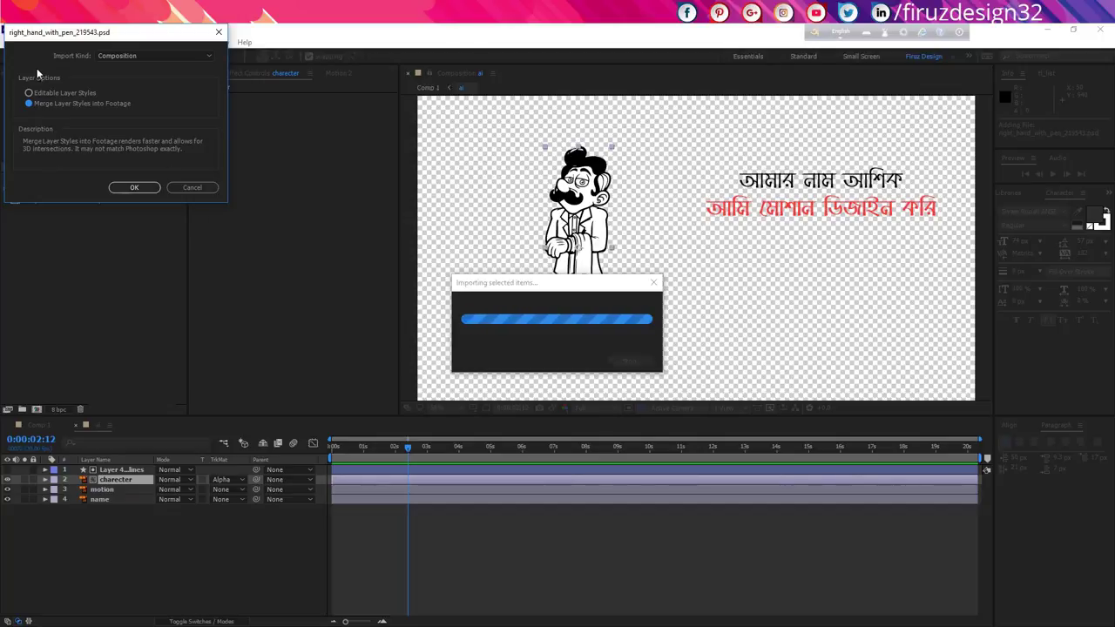
left_click(141, 189)
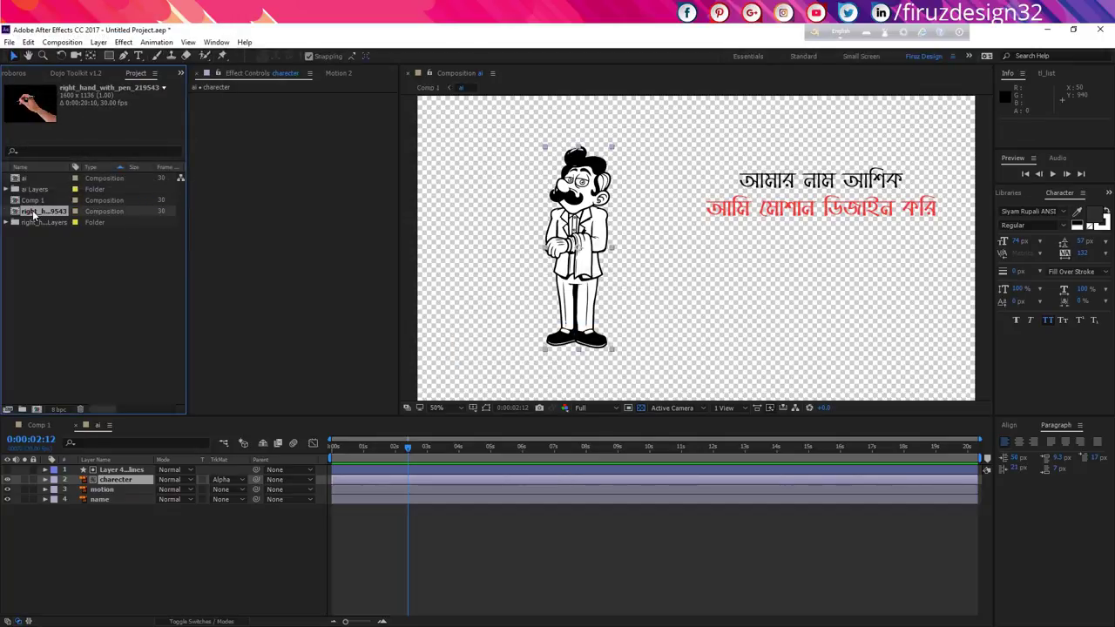
Add the hand image from the imported layers folder to the ai composition above all other layers.
left_click(5, 223)
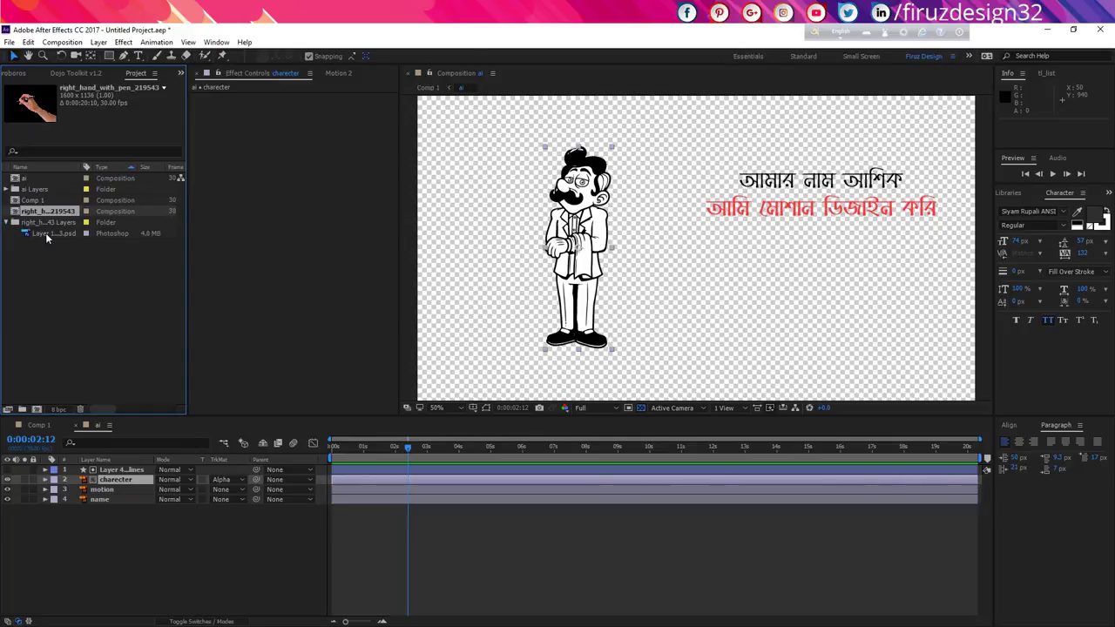
left_click(53, 234)
left_click_drag(53, 233, 107, 455)
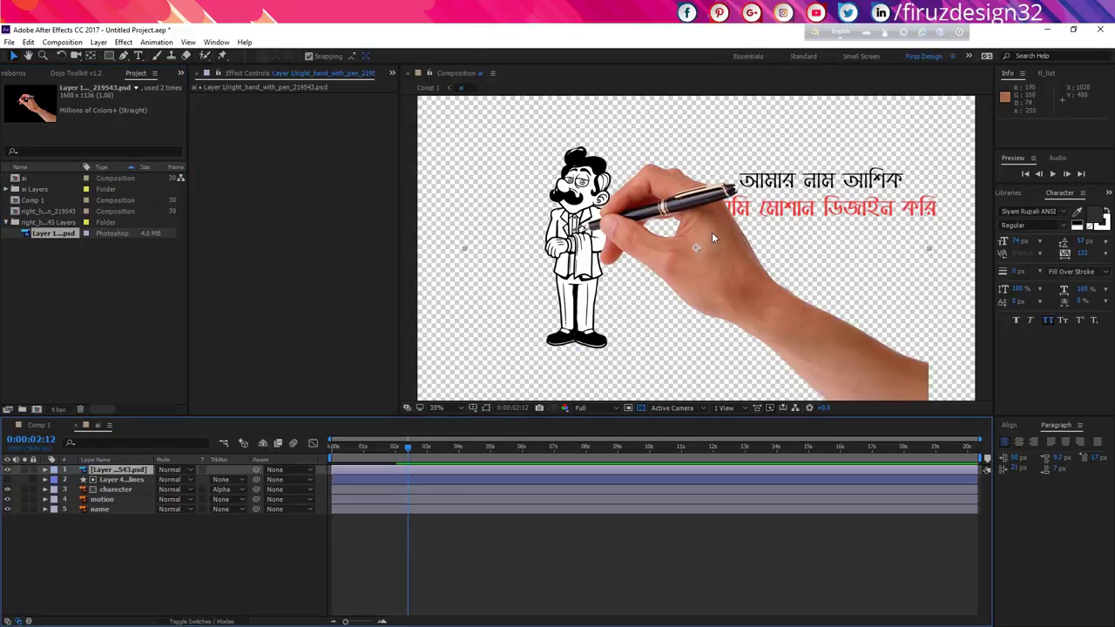
Rotate the hand layer by 32° and place it at position 860, 532 with the pen over the waiter's head.
scroll(711, 232, "down", 2)
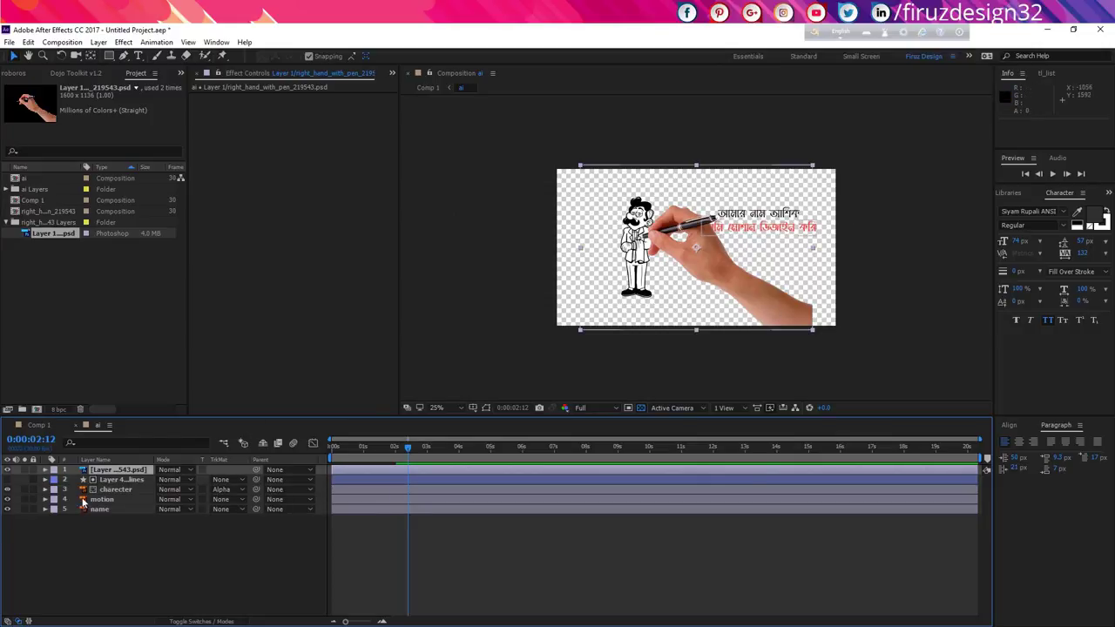
key("r")
left_click(165, 490, "ctrl")
mouse_move(174, 480)
left_mouse_down()
mouse_move(198, 479)
mouse_move(186, 479)
left_mouse_up()
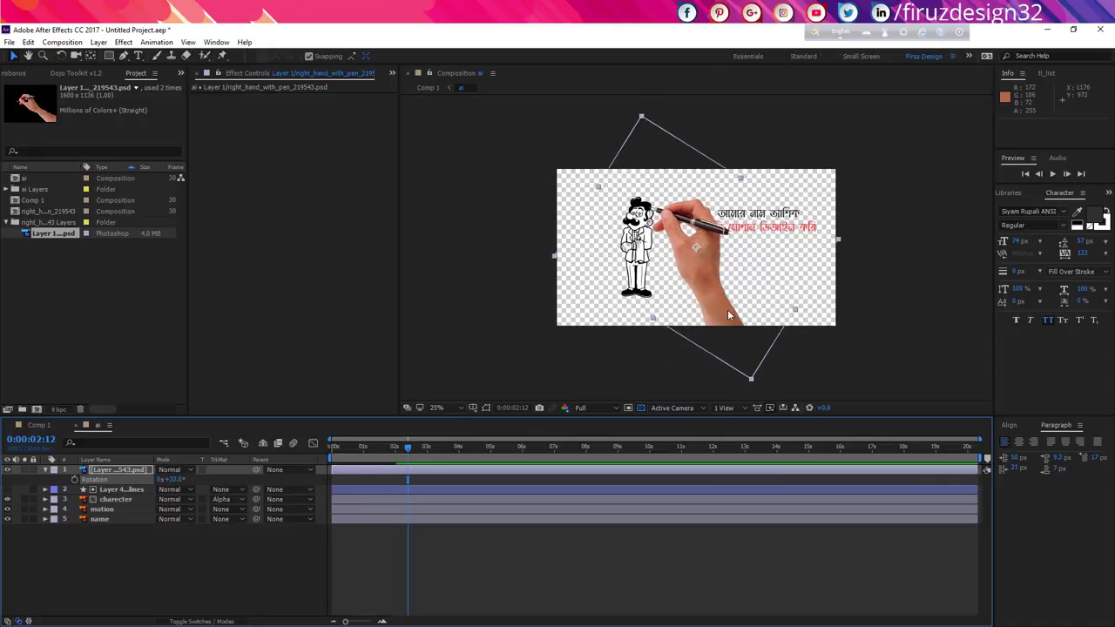
left_click_drag(723, 311, 706, 307)
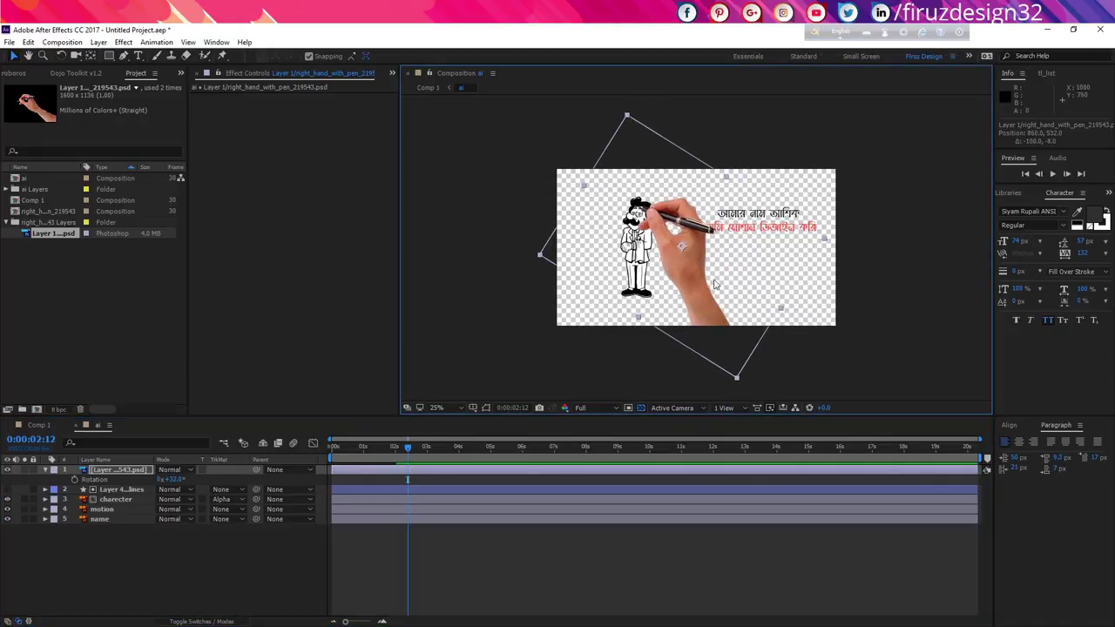
key("period")
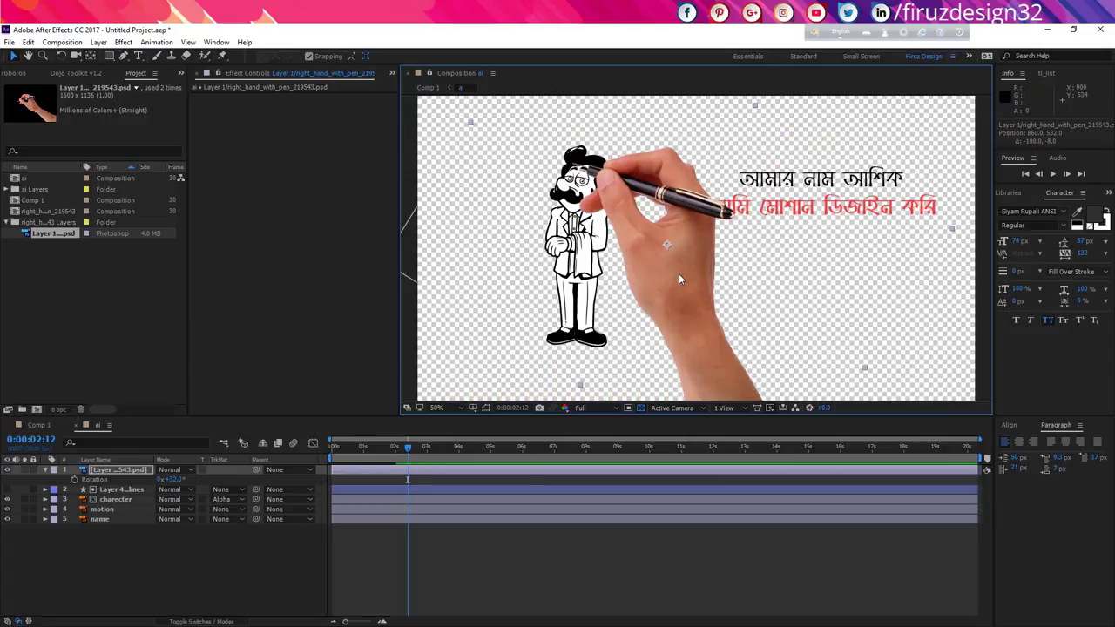
key("comma")
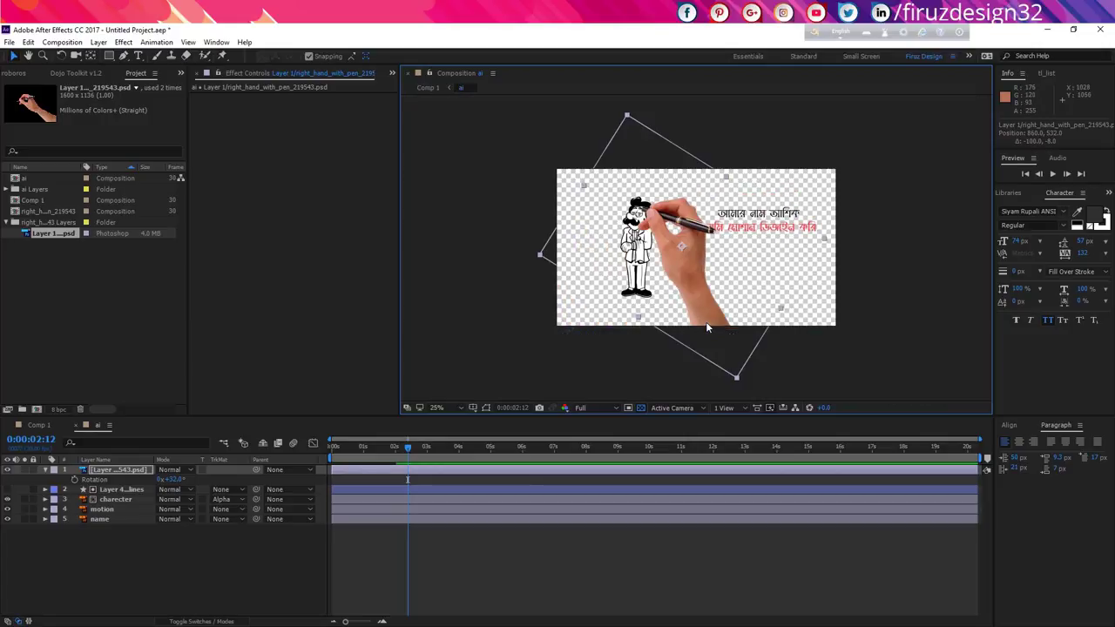
Show the hand layer's Position property and copy the Path property of Group 1 in the Layer 4 Outlines zigzag.
key("p")
left_click(122, 491)
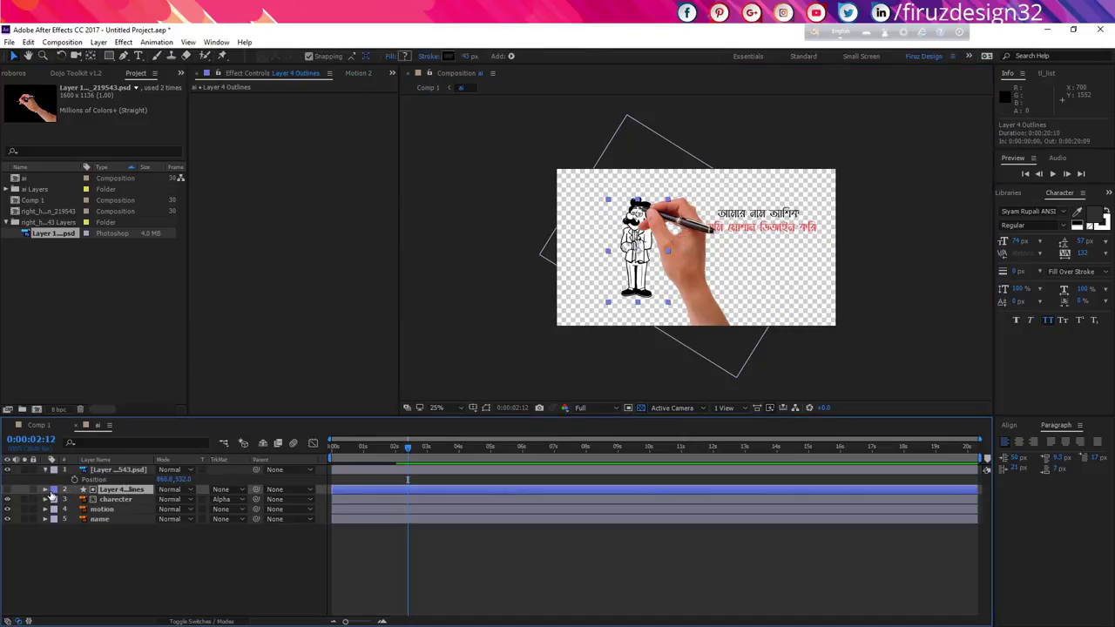
left_click(50, 491)
left_click(47, 493)
left_click(45, 489)
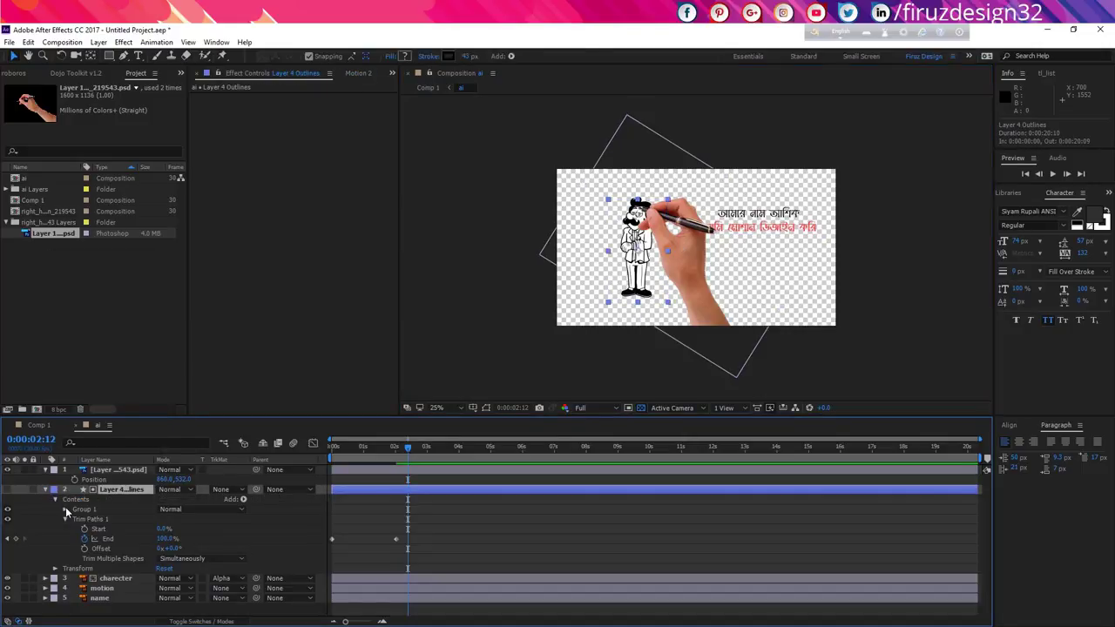
left_click(65, 511)
left_click(87, 520)
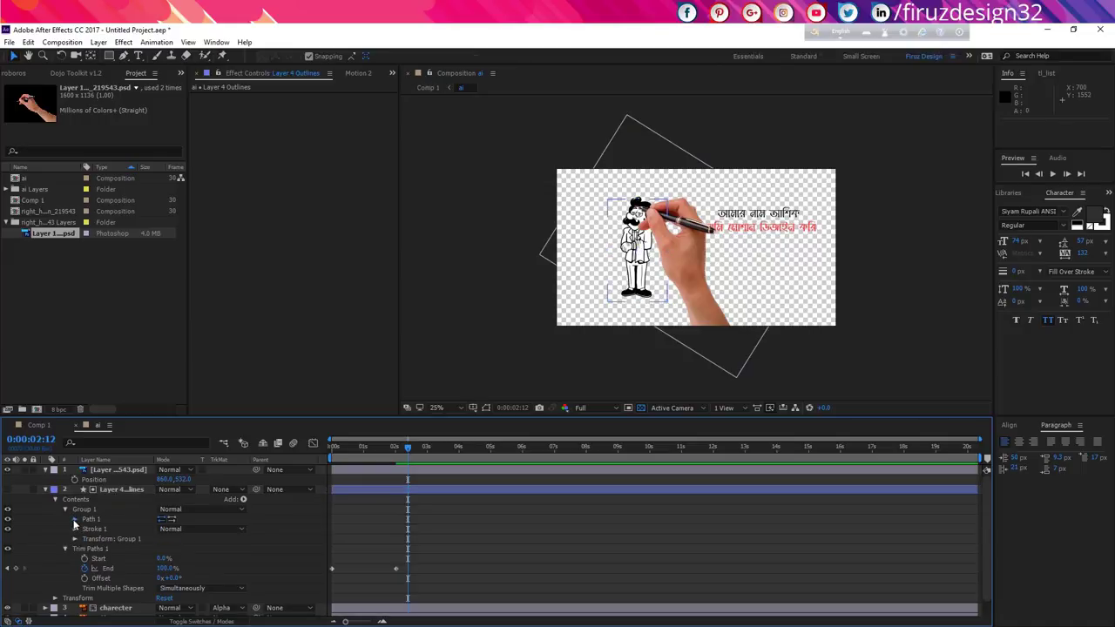
left_click(75, 520)
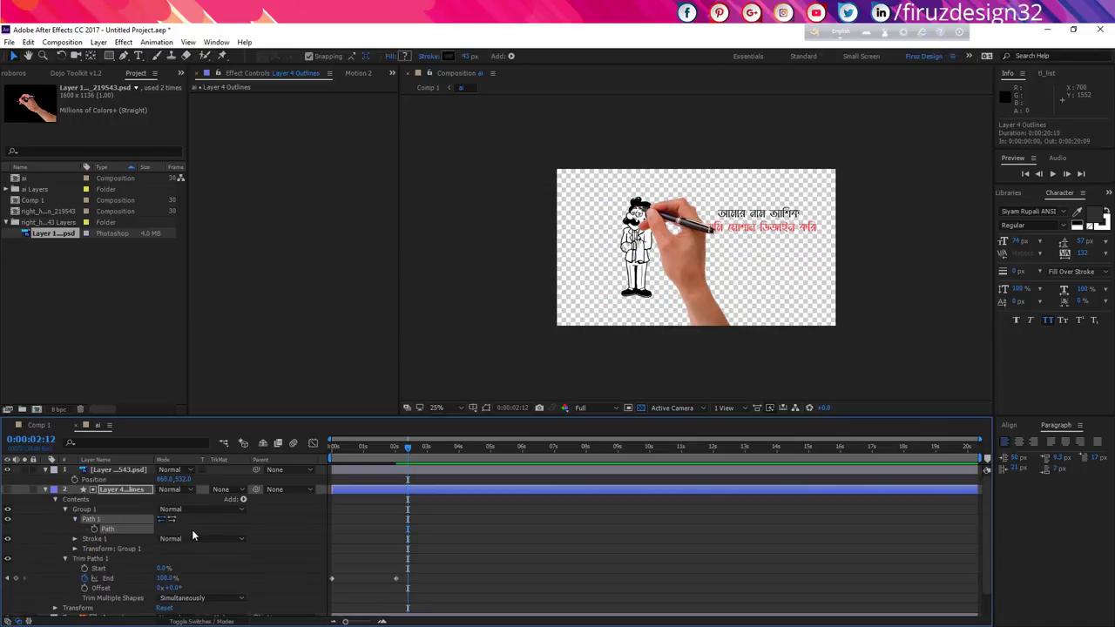
Paste the zigzag path into the hand layer's Position from 0:00:00:00 and play the resulting motion.
left_click_drag(399, 452, 256, 452)
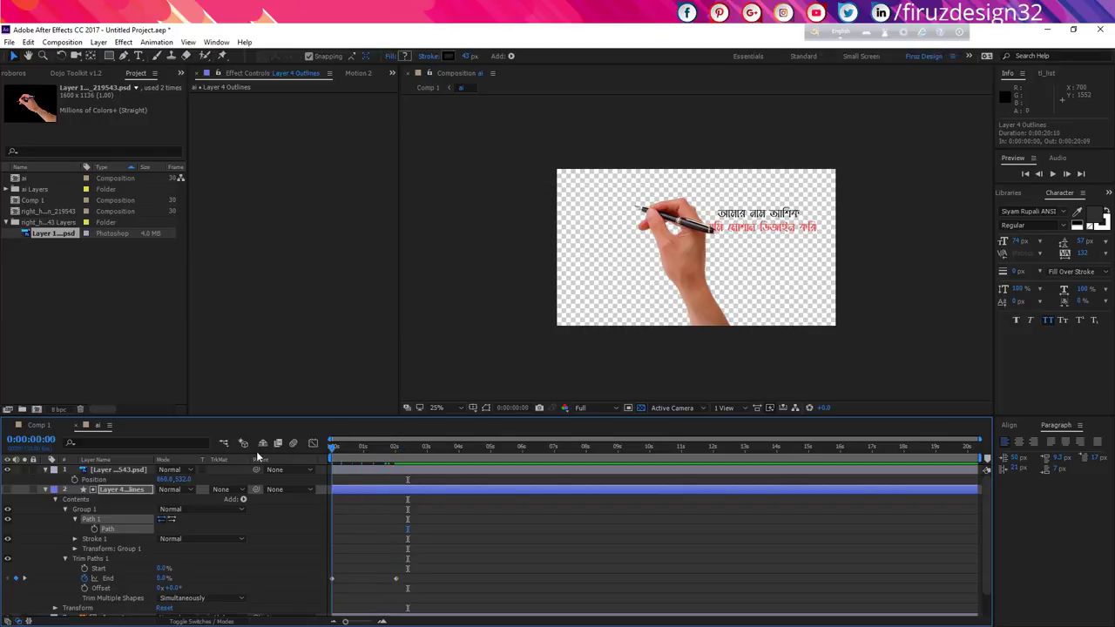
left_click(100, 481)
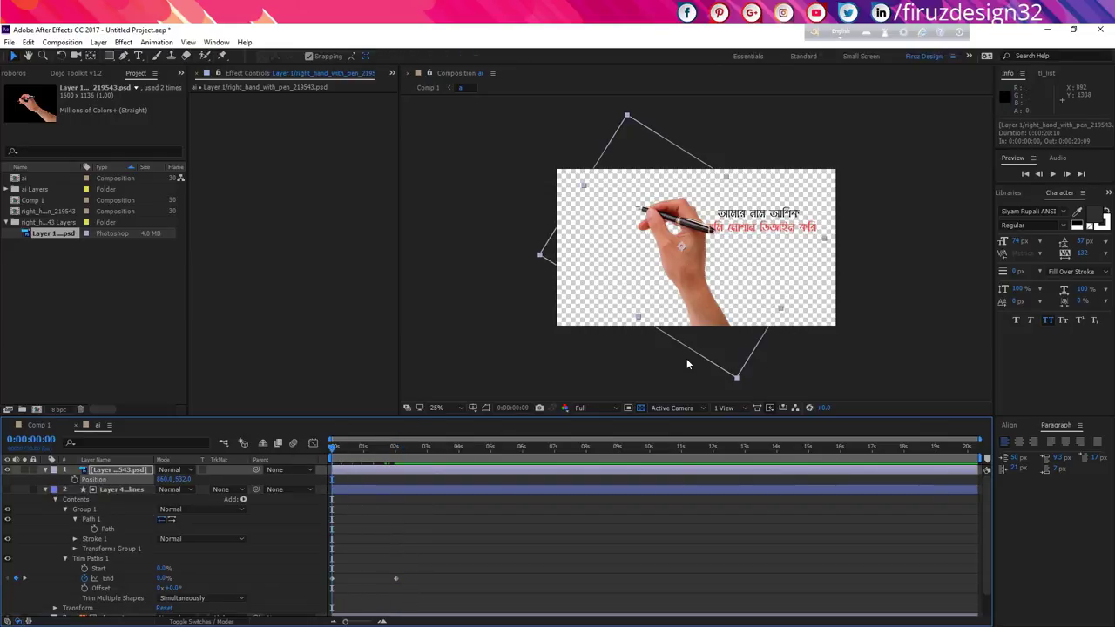
key("ctrl+v")
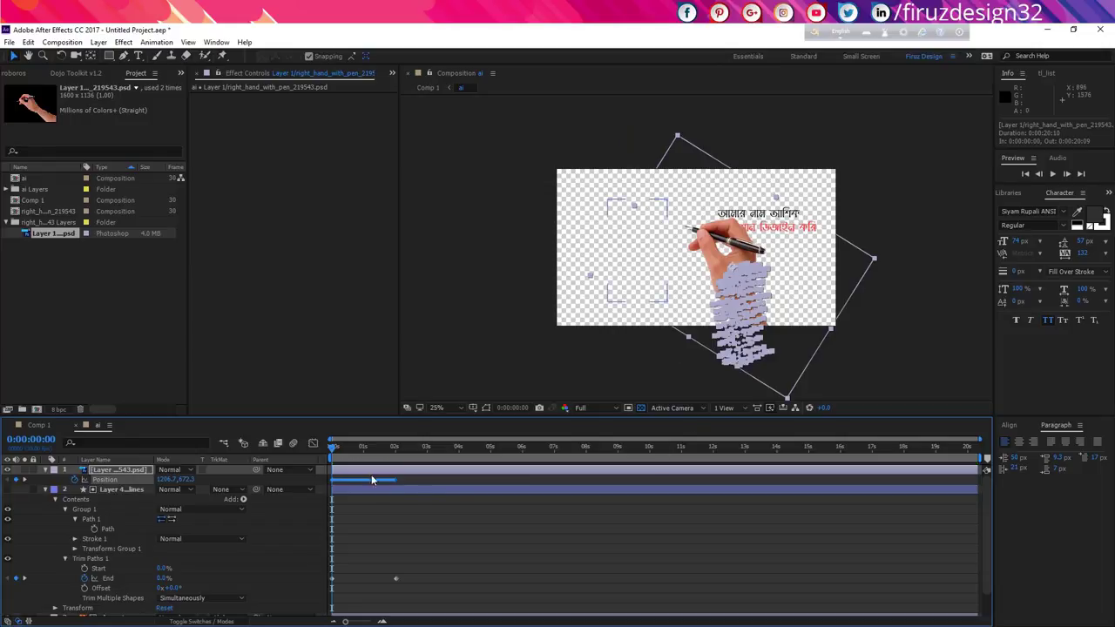
key("space")
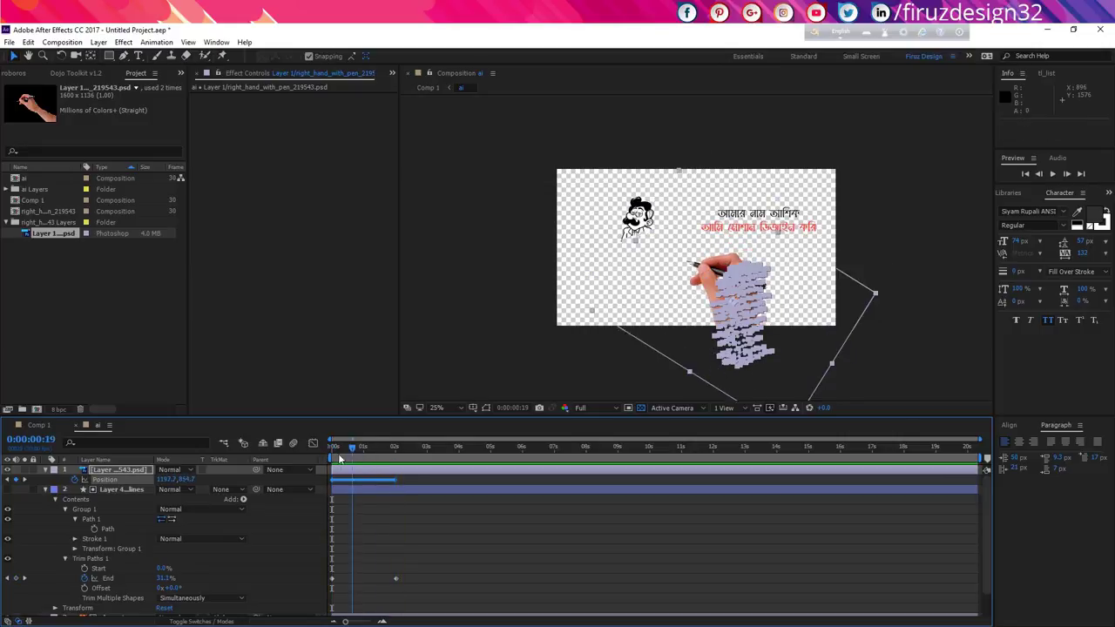
Set the hand layer's Anchor Point to about 1186, 546 to align the pen tip with the waiter's drawn edge.
left_click(333, 458)
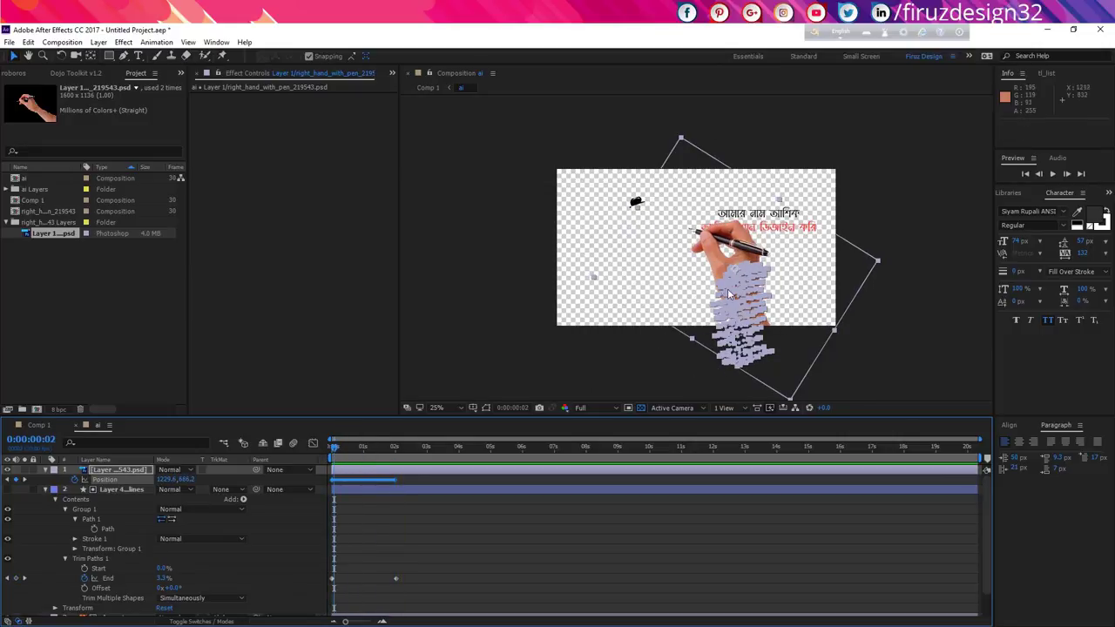
scroll(756, 287, "up", 2)
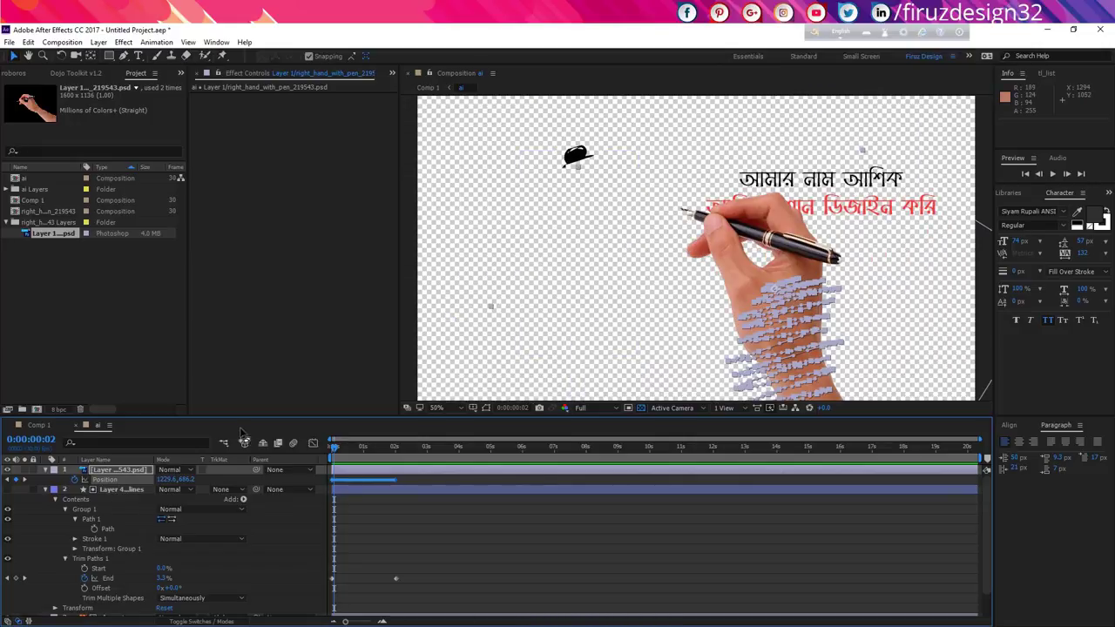
left_click(45, 490)
left_click(106, 479)
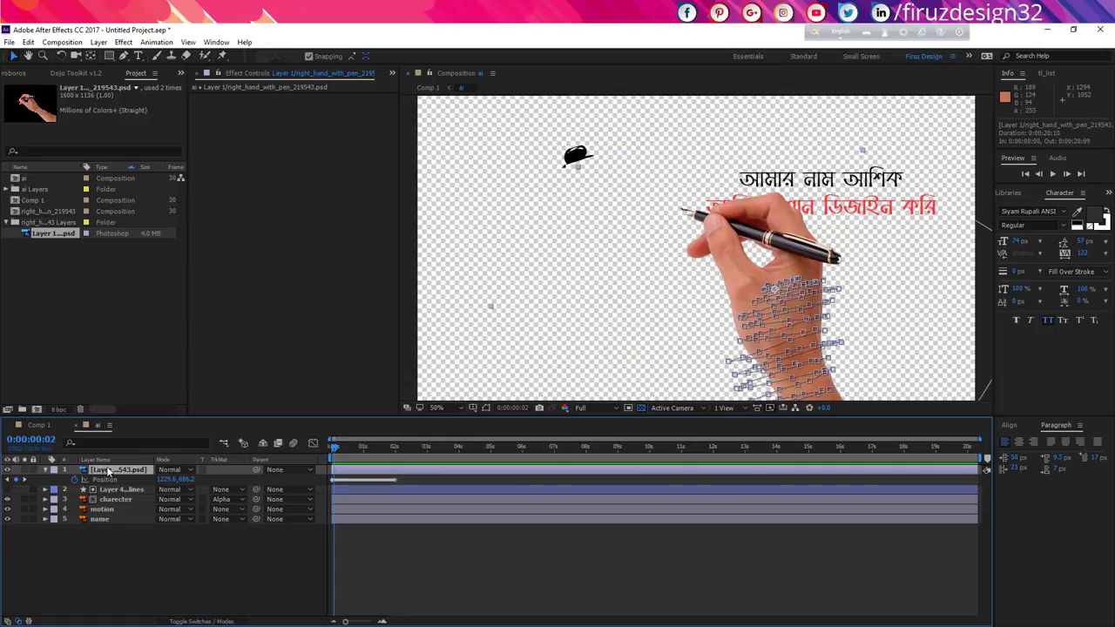
key("a")
left_click_drag(187, 480, 347, 480)
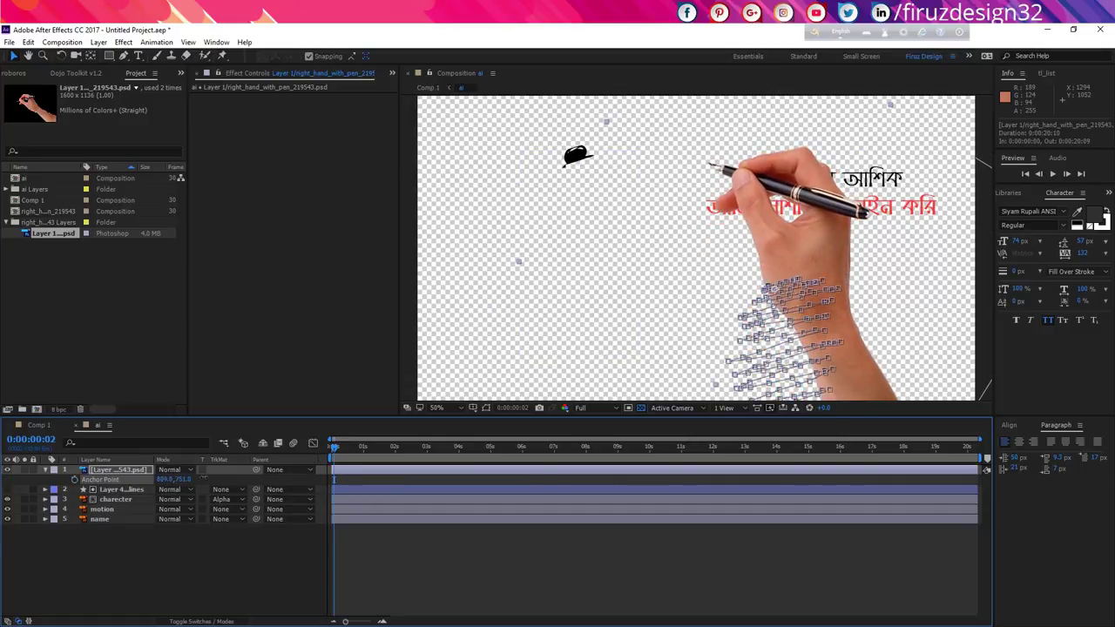
mouse_move(174, 480)
left_mouse_down()
mouse_move(185, 486)
mouse_move(160, 486)
left_mouse_up()
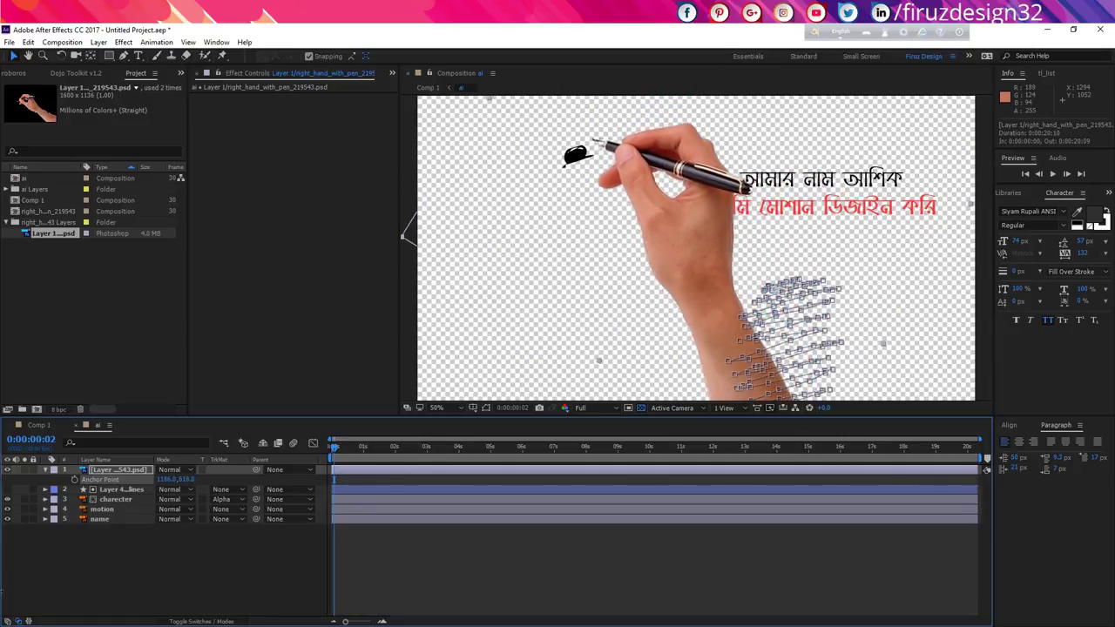
left_click_drag(2, 592, 1, 593)
mouse_move(186, 481)
left_mouse_down()
mouse_move(17, 496)
mouse_move(192, 481)
mouse_move(181, 480)
left_mouse_up()
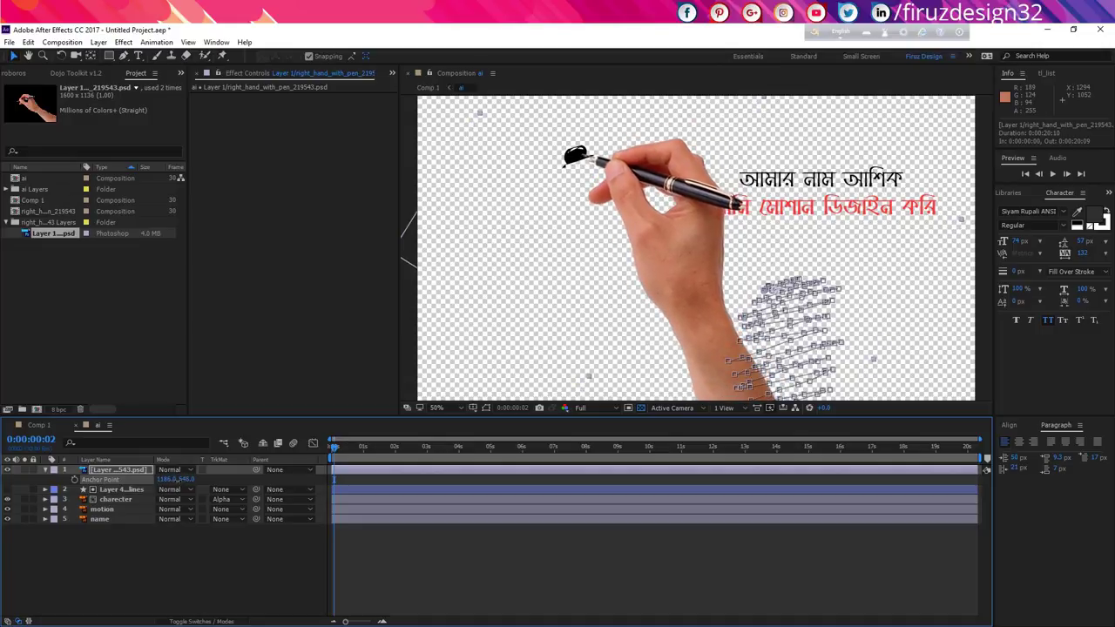
Play the animation from the start and scrub past two seconds to check the pen against the waiter's reveal.
left_click_drag(356, 447, 322, 456)
key("space")
key("space")
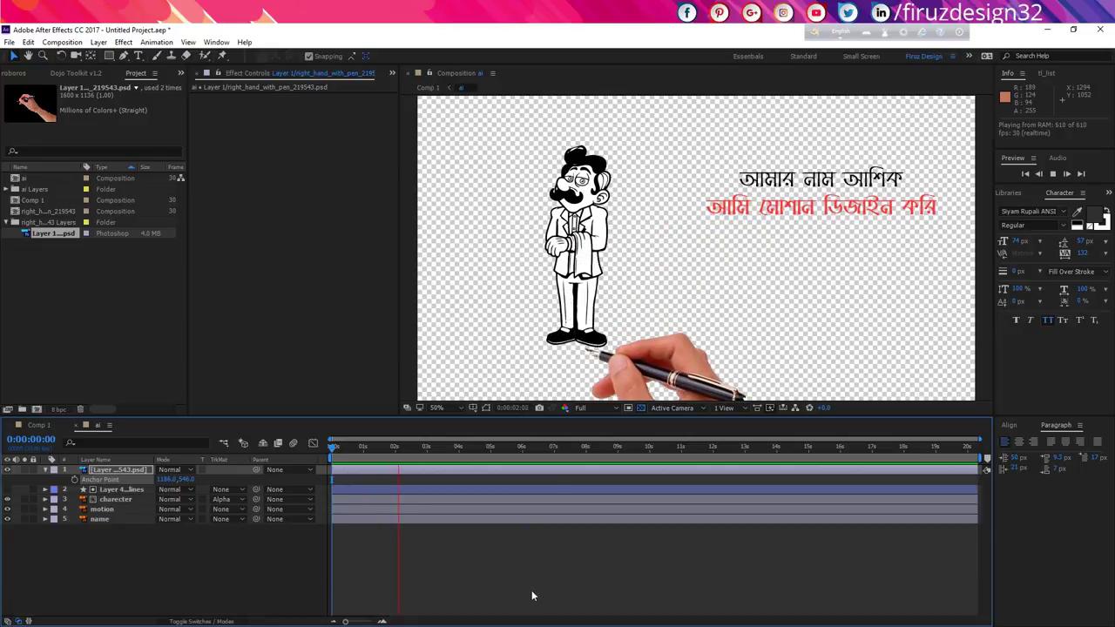
left_click(363, 449)
left_click_drag(363, 450, 405, 450)
Keyframe the hand's Position at 0:00:02:10 to about 1872.7, 1804.3, moving it out of the frame after the waiter is drawn.
key("comma")
key("comma")
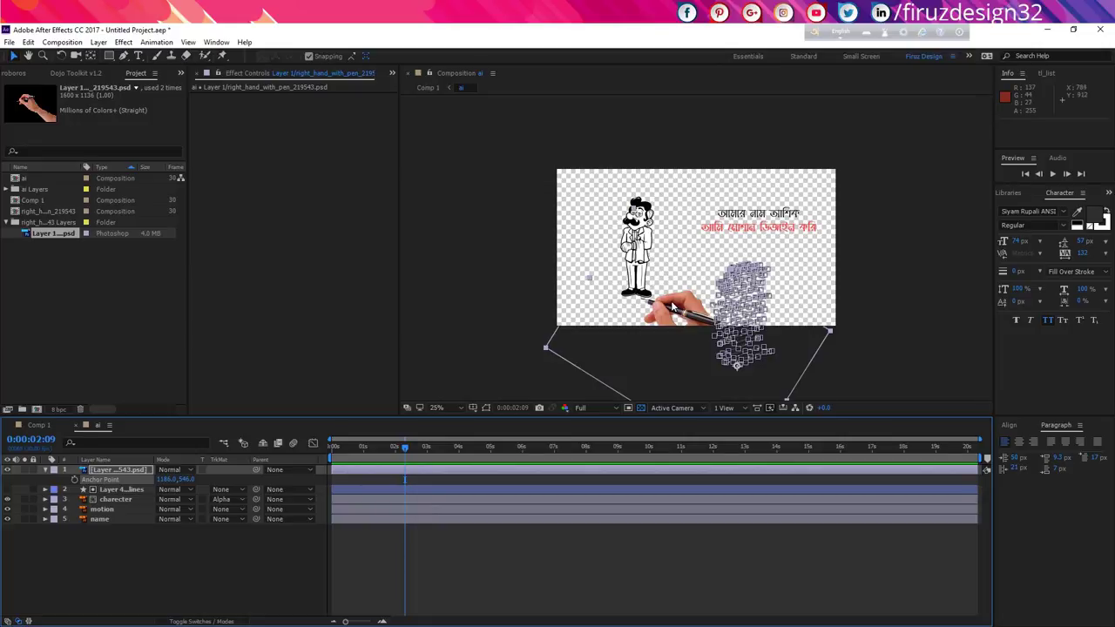
key("period")
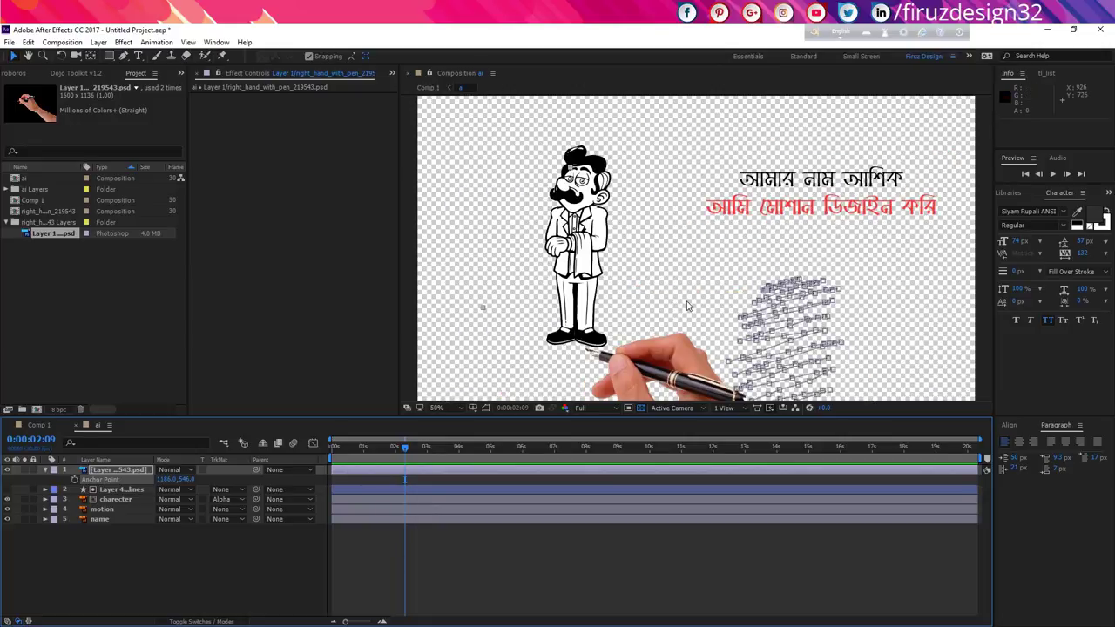
key("comma")
key("comma")
key("comma")
left_click(426, 469)
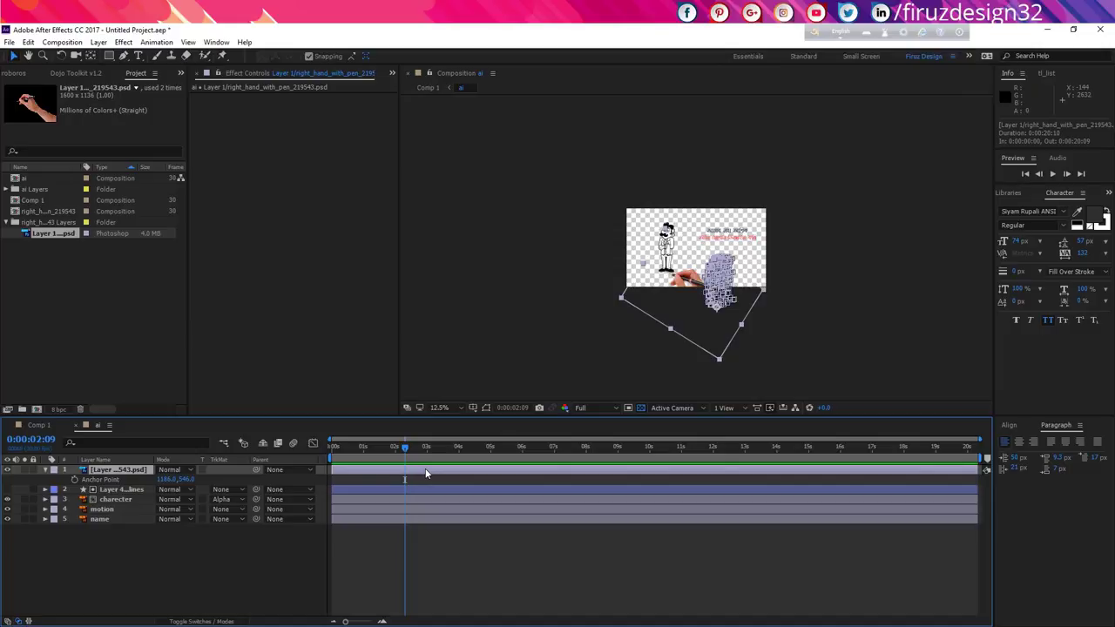
key("p")
left_click_drag(404, 462, 397, 462)
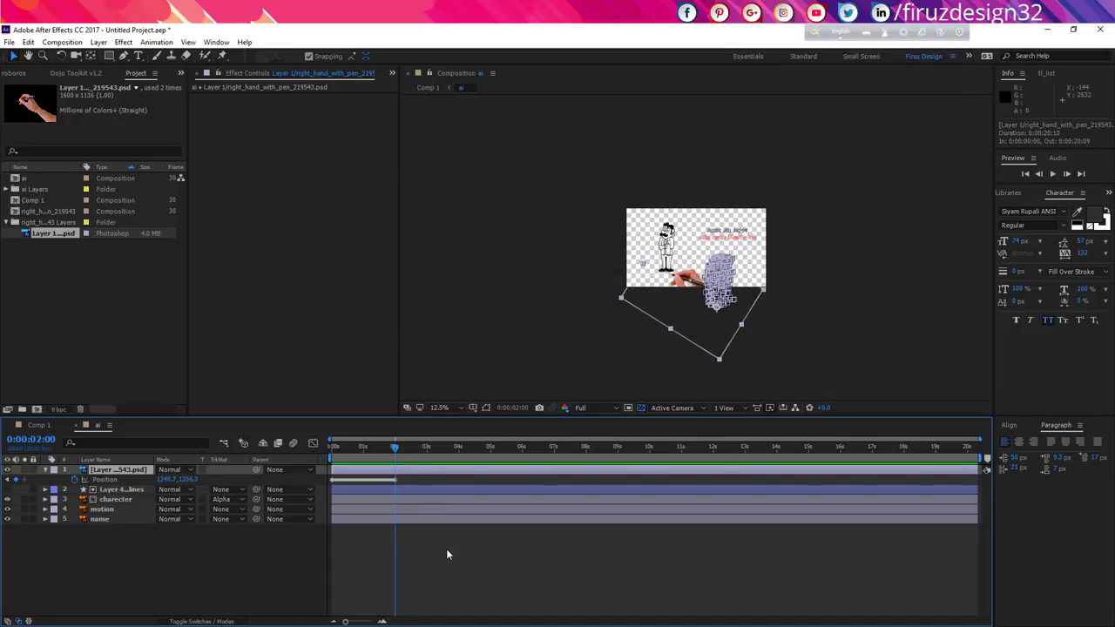
key("shift+Page_Down")
left_click_drag(693, 312, 760, 359)
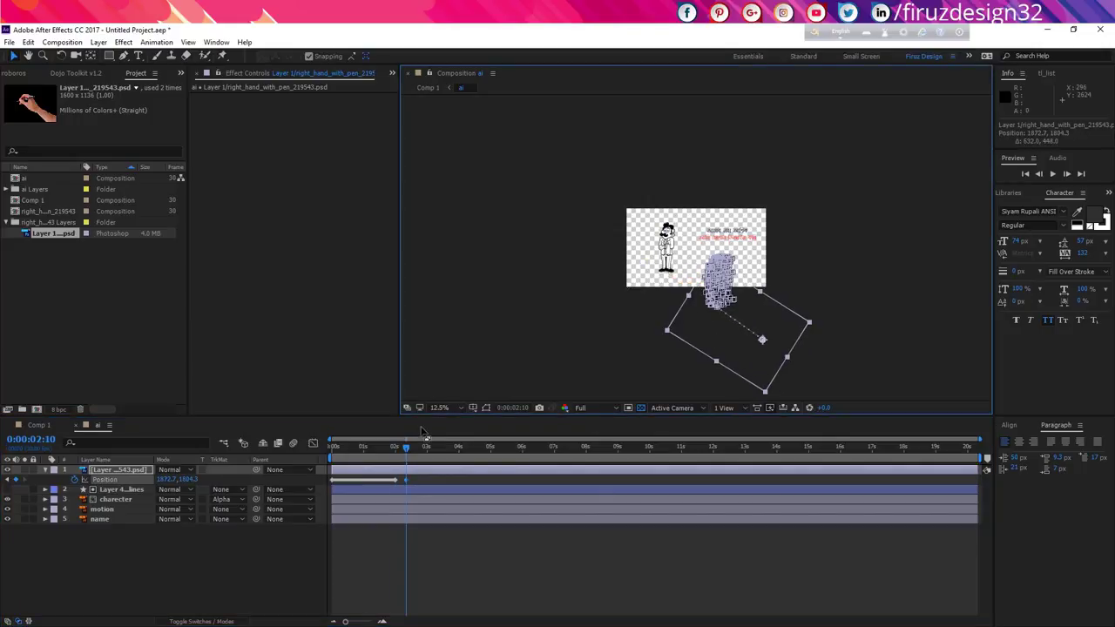
Preview the hand's drawing and exit motion, return to 0:00:02:10 and deselect the layer.
key("space")
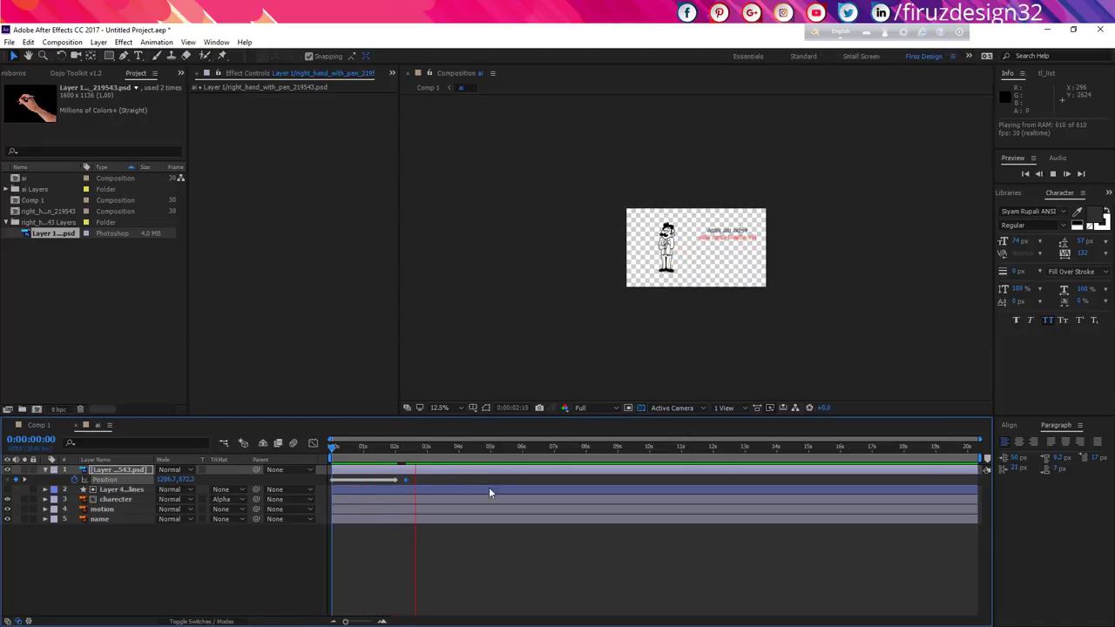
left_click_drag(406, 453, 407, 454)
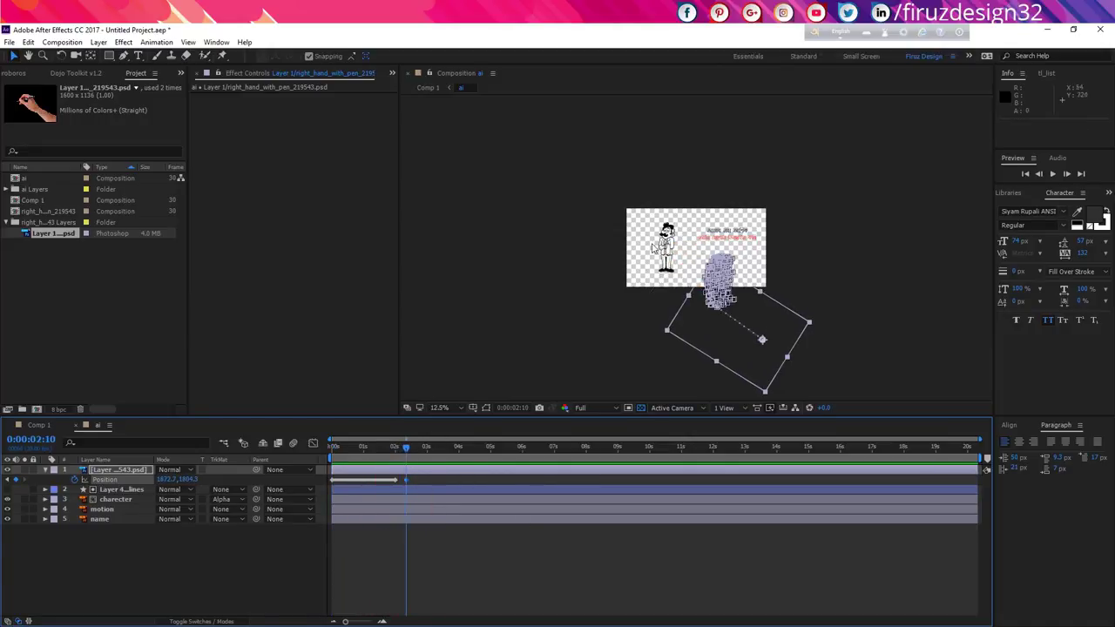
scroll(662, 237, "up", 2)
scroll(685, 245, "down", 2)
left_click(588, 558)
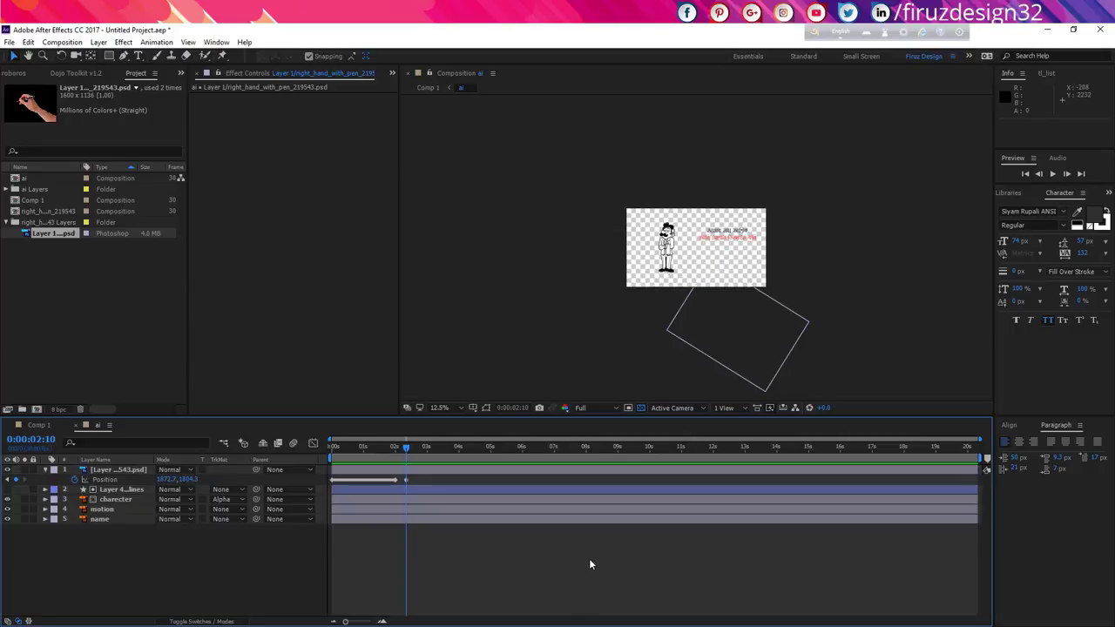
Create a white solid and place it beneath all other layers as the whiteboard background.
key("ctrl+y")
left_click(128, 228)
left_click_drag(476, 257, 328, 197)
key("Return")
key("Return")
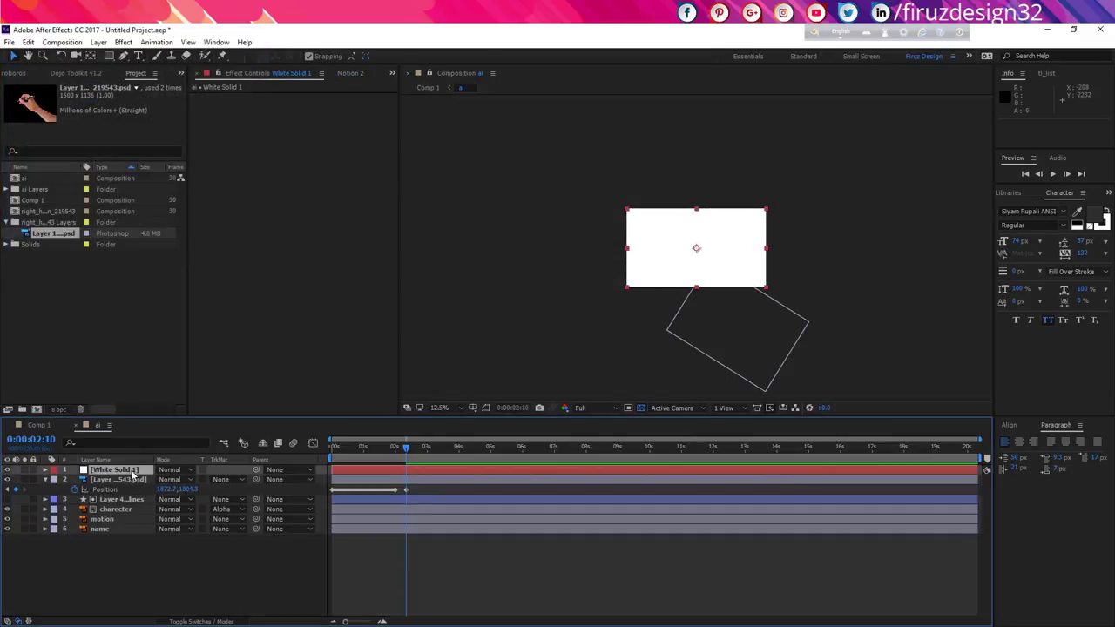
left_click_drag(133, 472, 131, 584)
key("period")
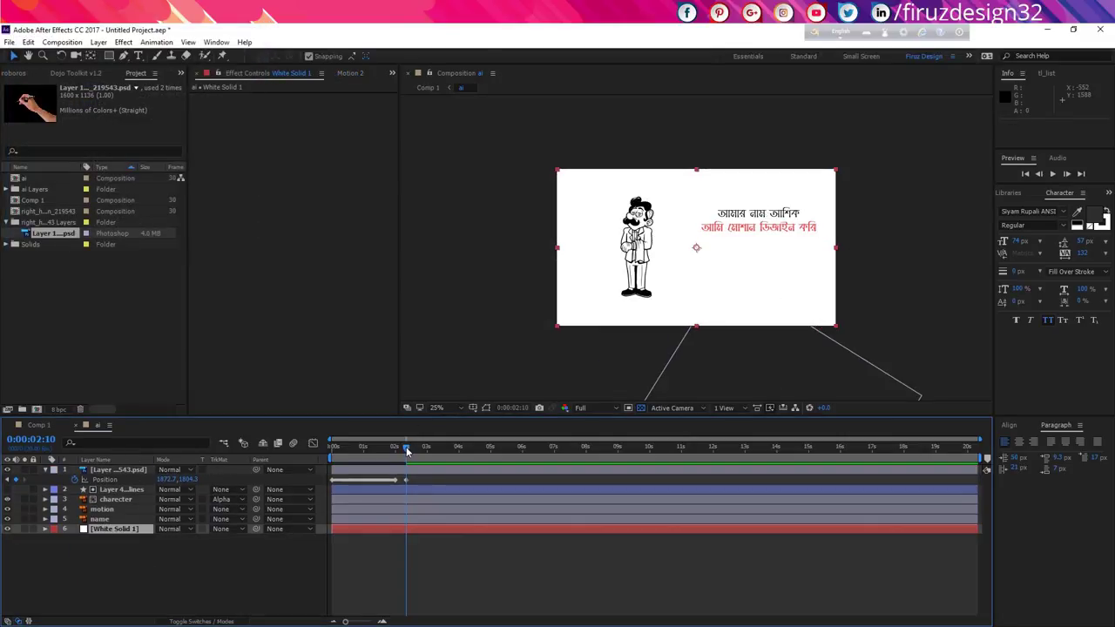
Add a Scale keyframe of 0% to the name layer at 0:00:02:00.
left_click_drag(406, 450, 396, 451)
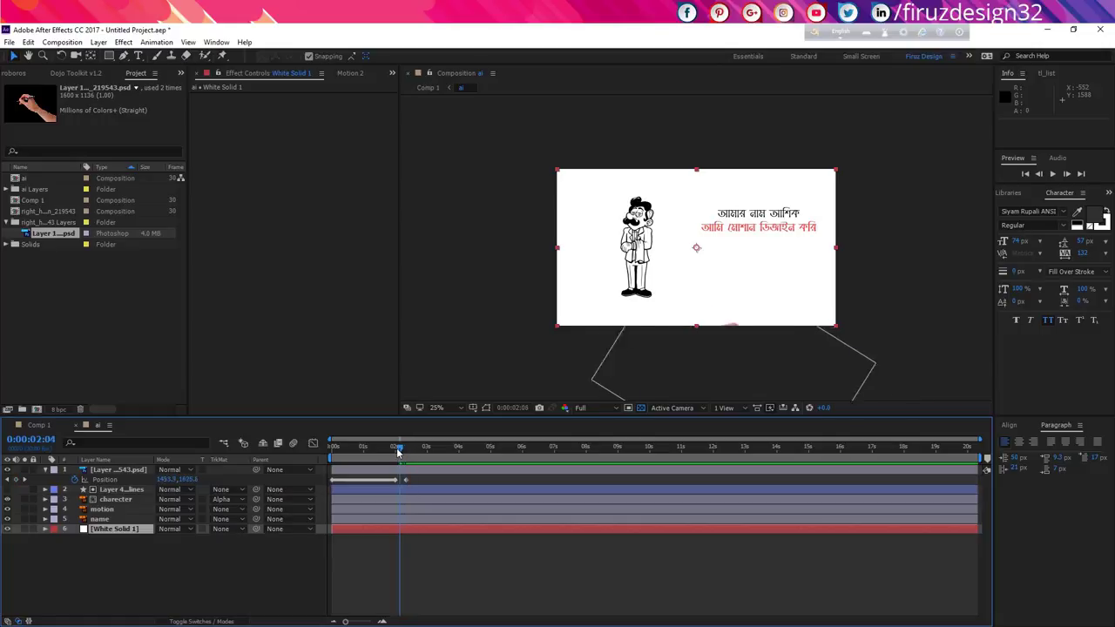
left_click(122, 520)
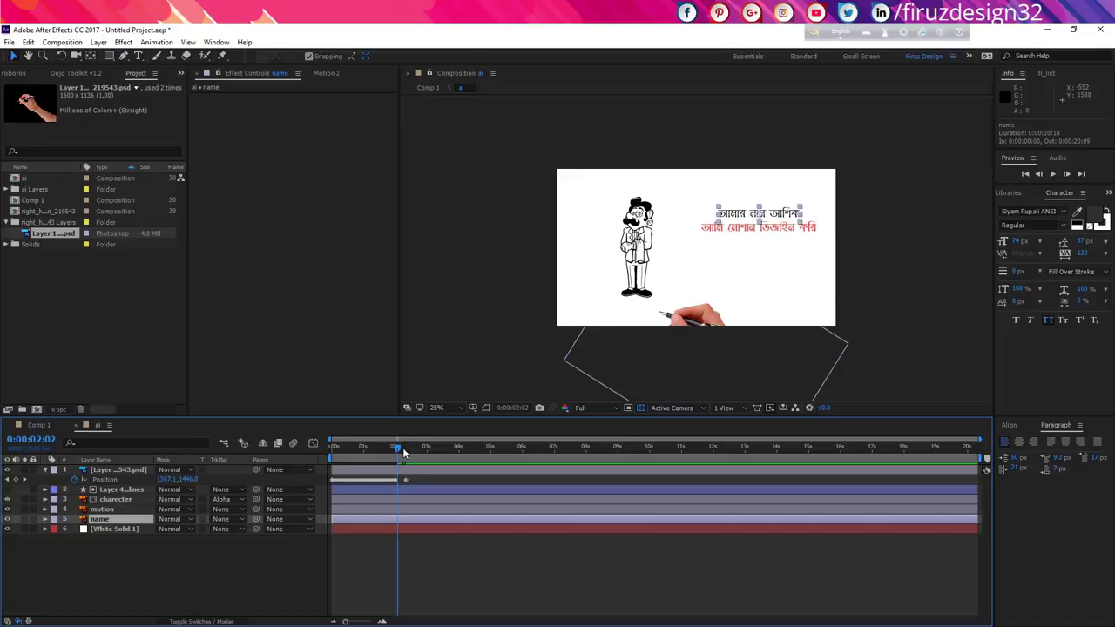
mouse_move(403, 452)
left_mouse_down()
mouse_move(387, 451)
mouse_move(398, 452)
left_mouse_up()
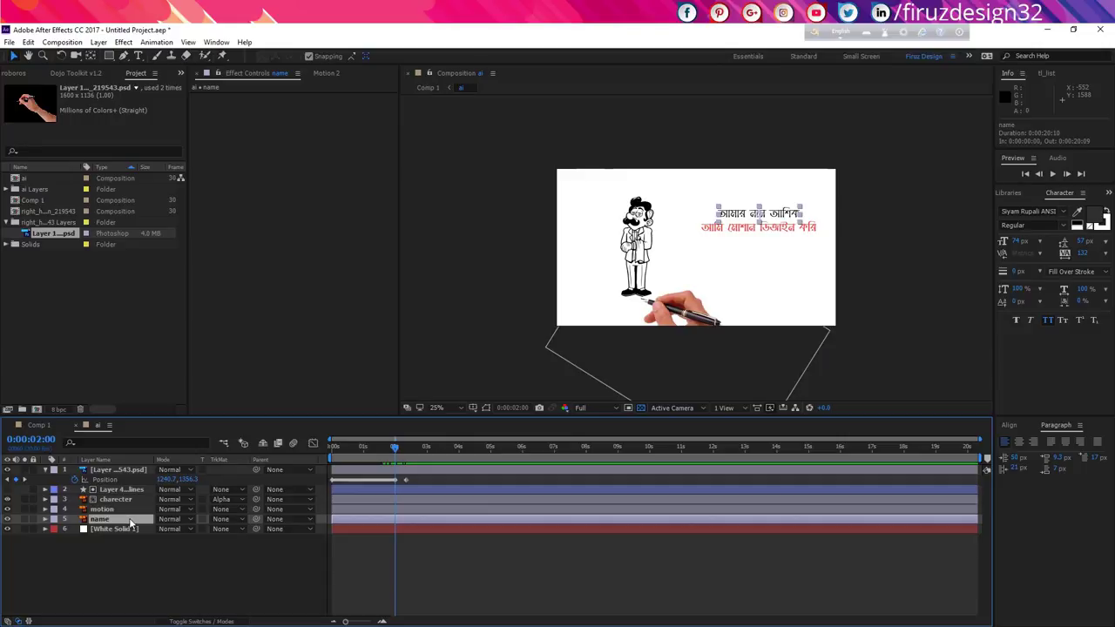
key("alt+shift+s")
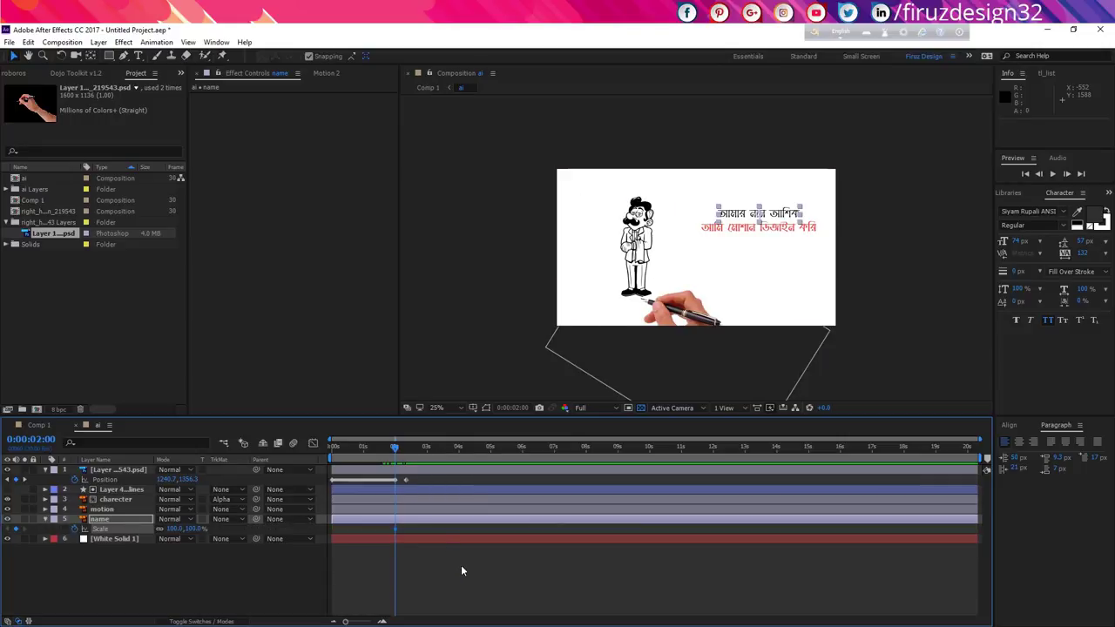
left_click(174, 529)
type("0")
key("Return")
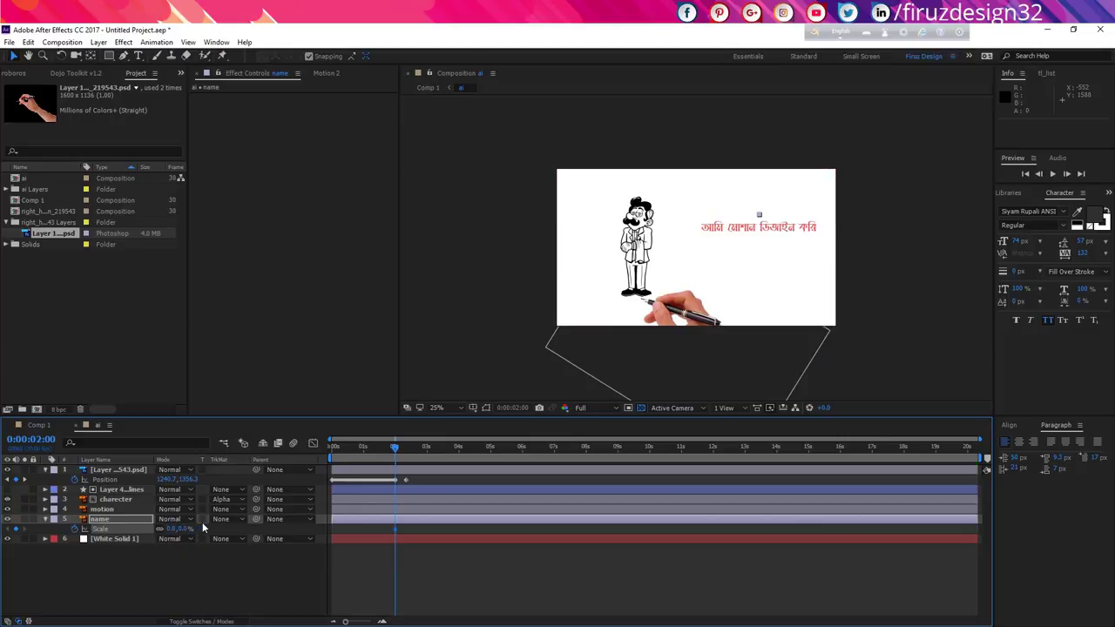
Keyframe the name layer's Scale to 100% at 0:00:02:10 and go back to 0:00:02:00 to check the pop-in.
key("shift+Page_Down")
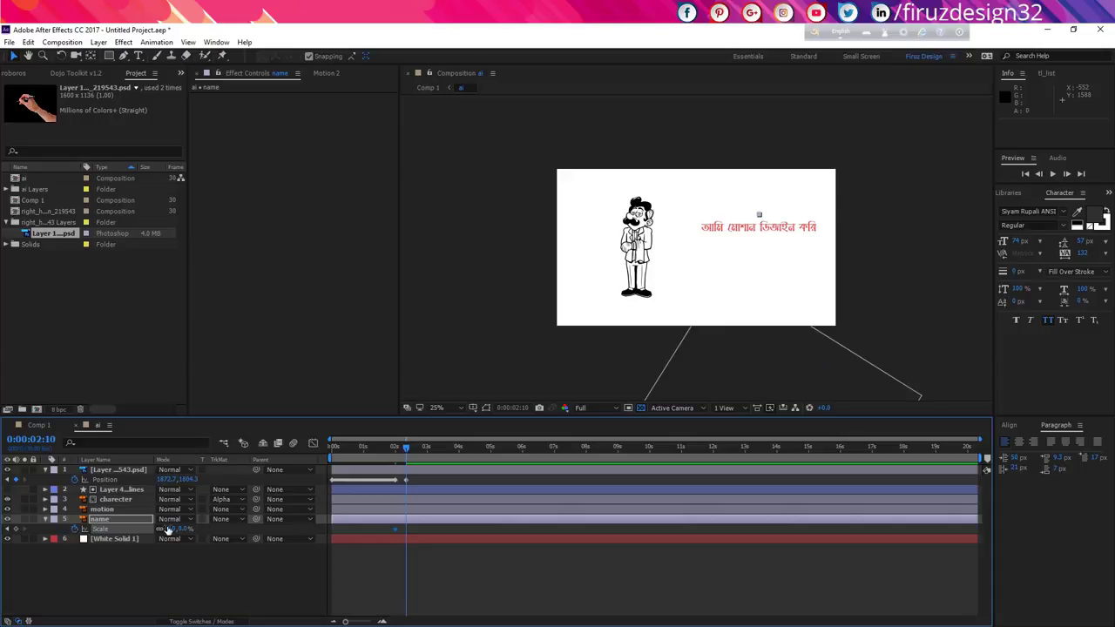
left_click(169, 529)
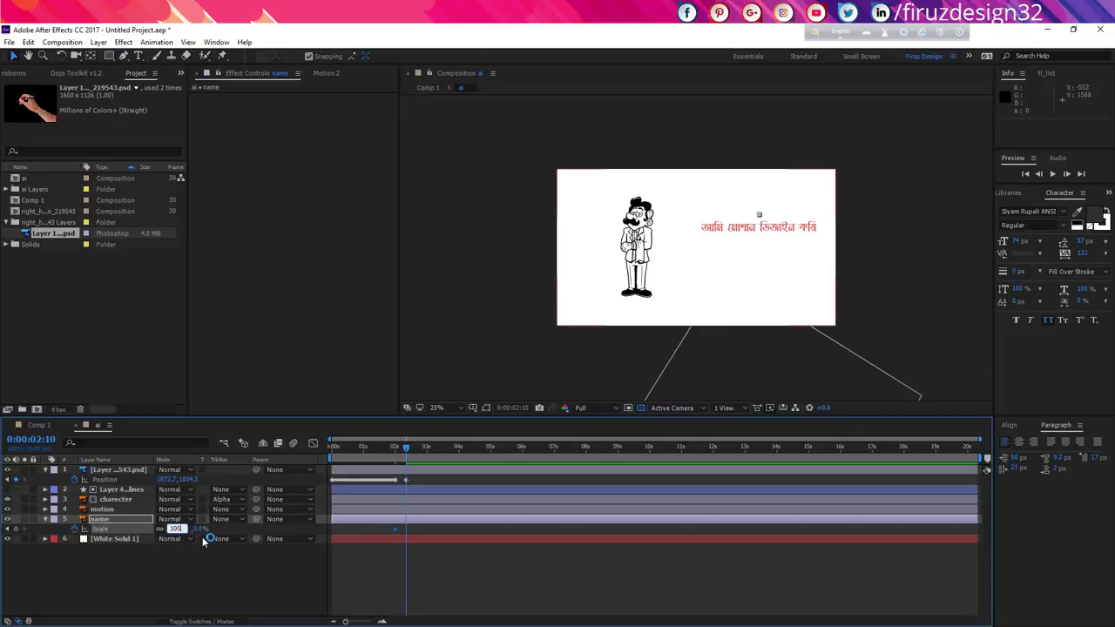
type("100")
key("Return")
left_click_drag(408, 444, 397, 453)
key("space")
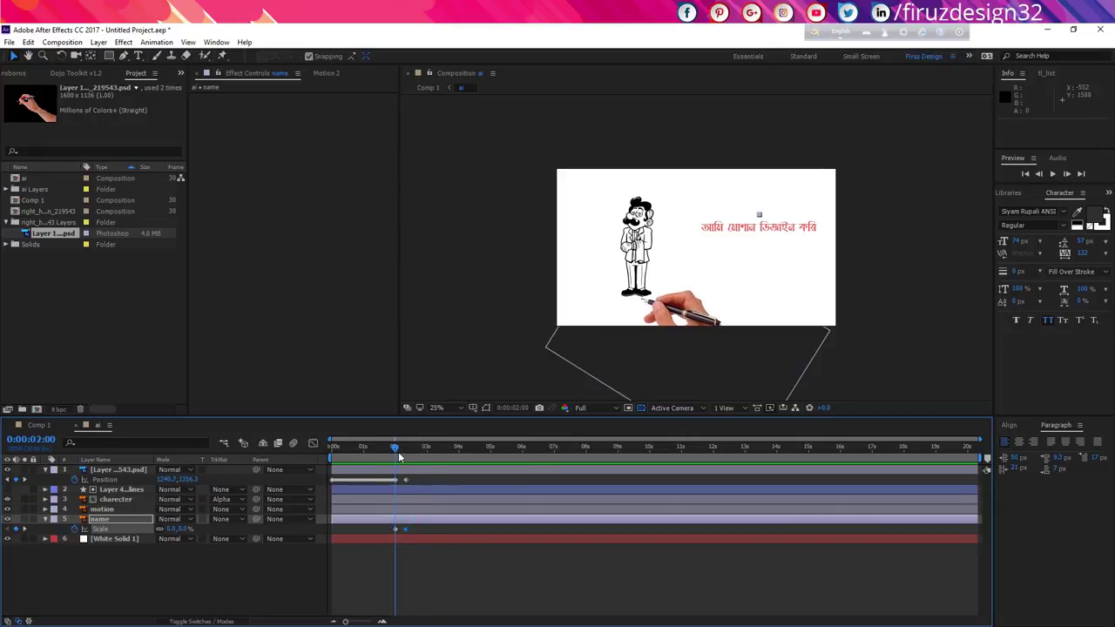
Open the Dojo Toolkit script, dock it beside the Effect Controls and show its expression presets.
left_click(417, 502)
left_click(435, 530)
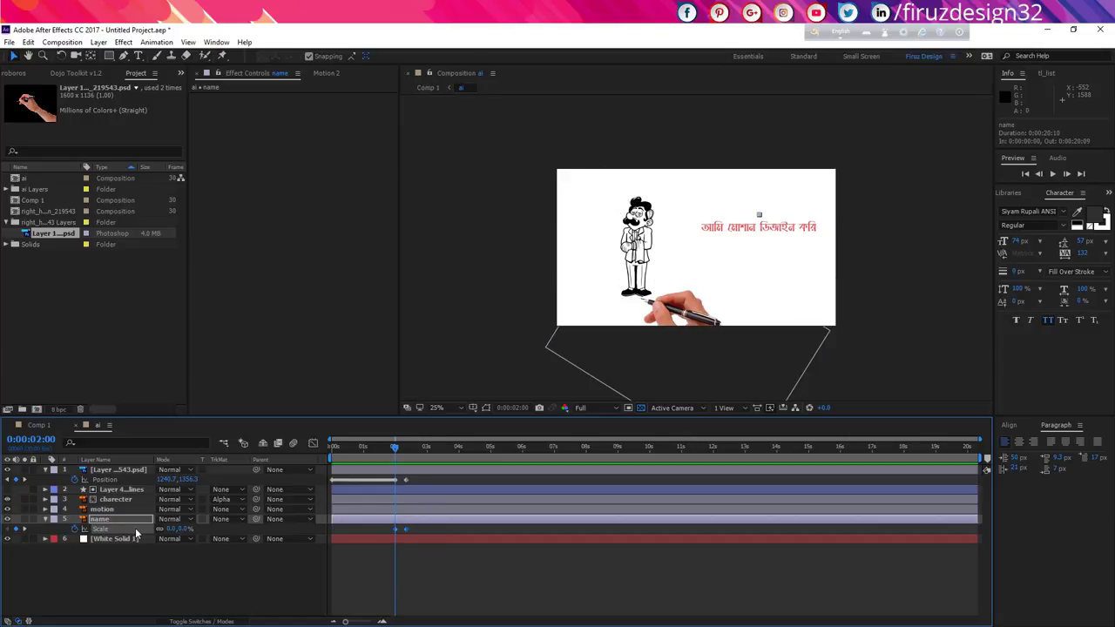
left_click(214, 42)
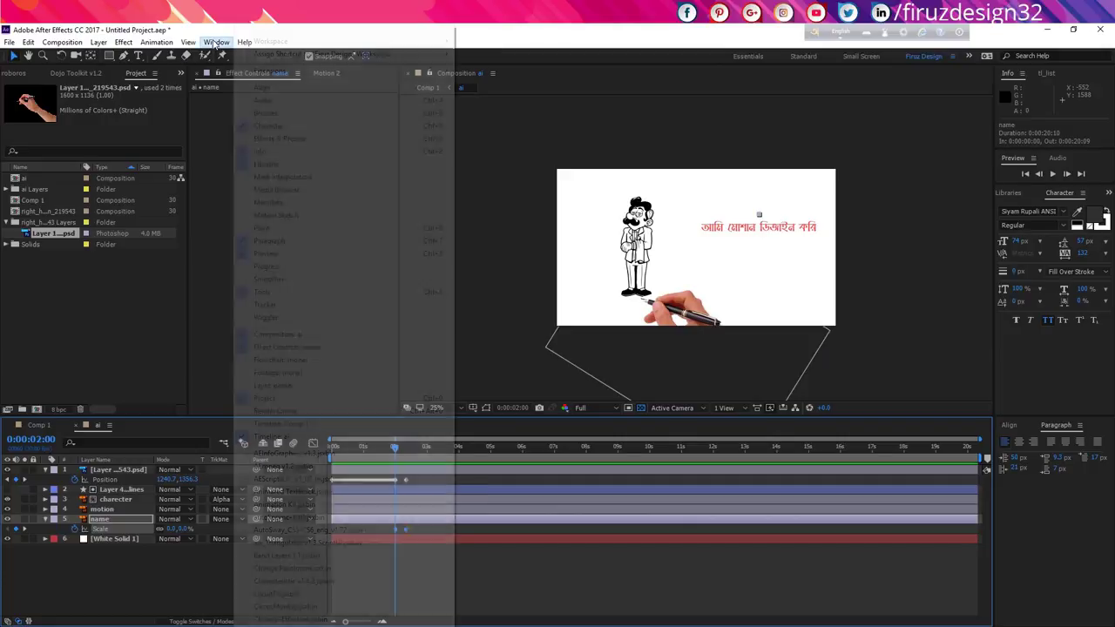
scroll(334, 624, "down", 5)
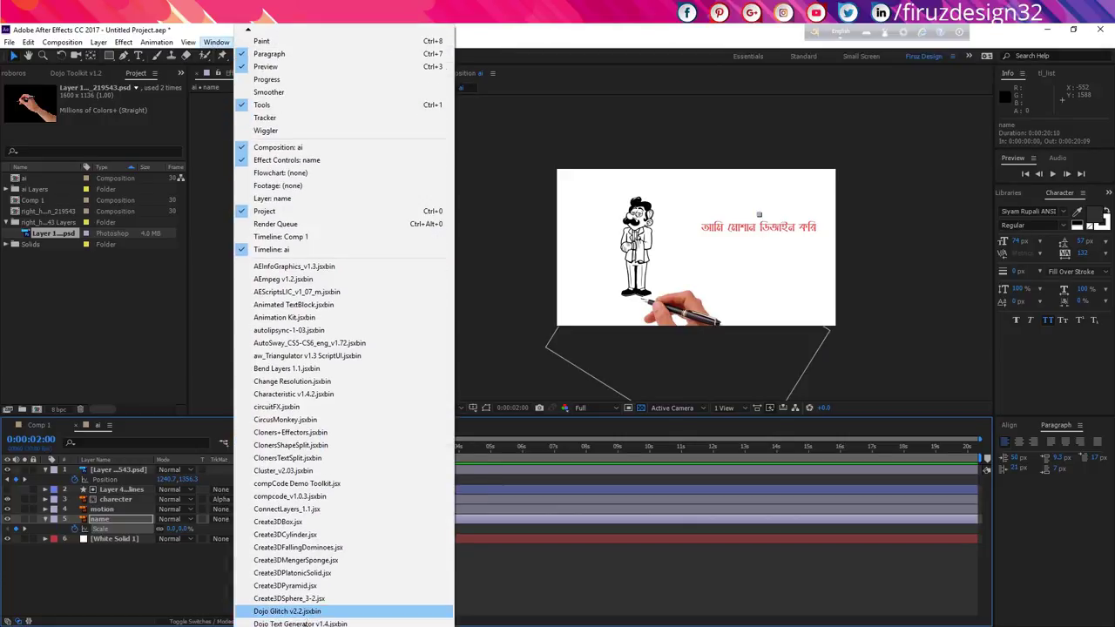
scroll(334, 610, "down", 5)
left_click(310, 585)
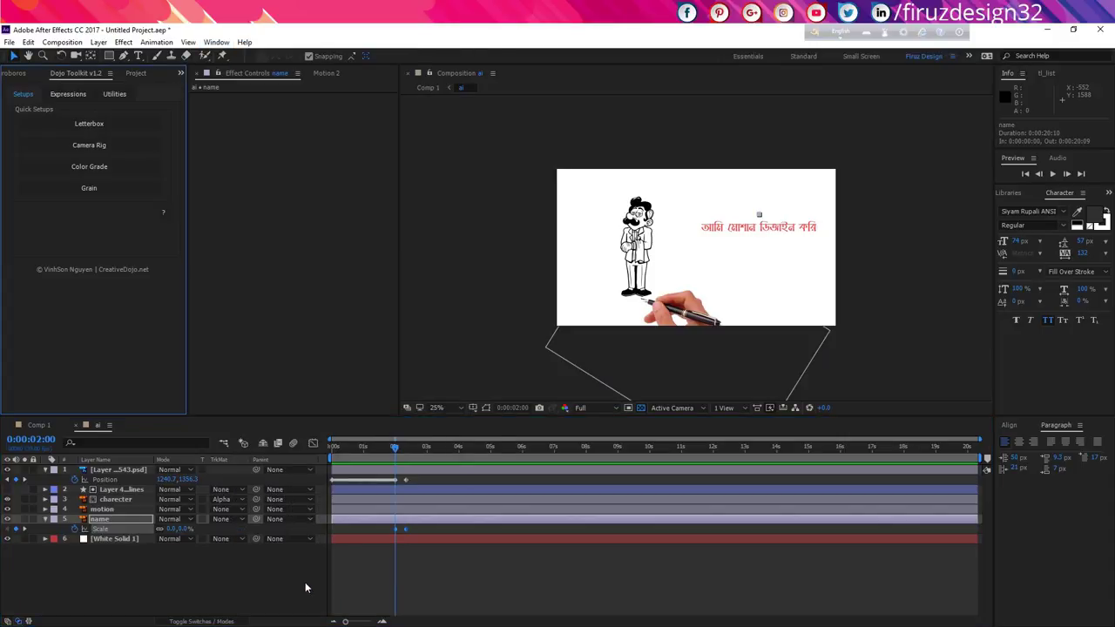
left_click_drag(75, 77, 362, 81)
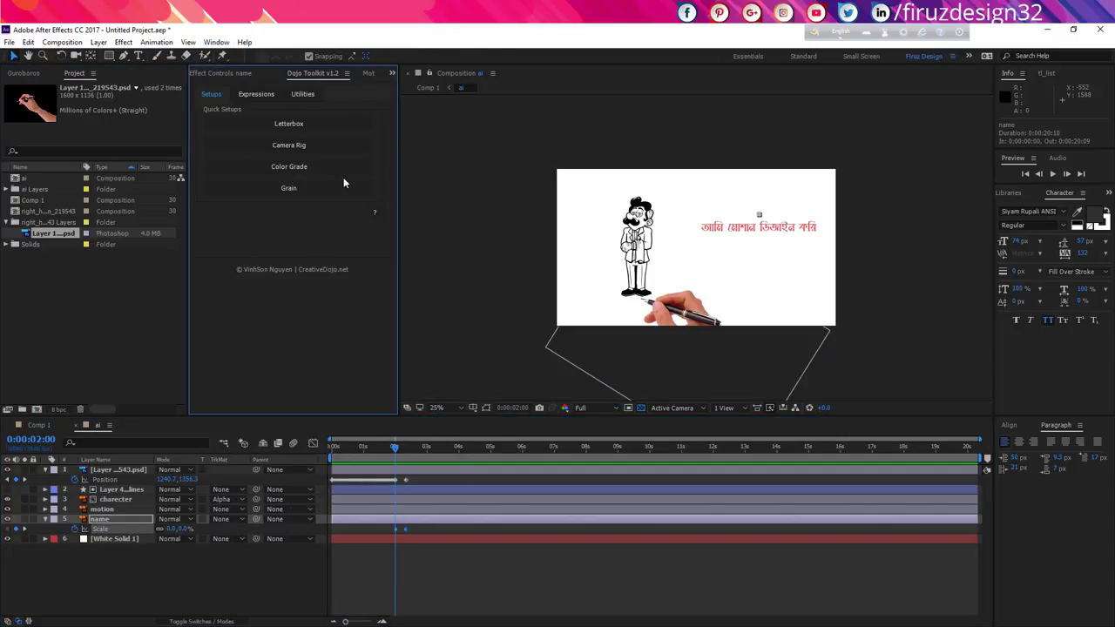
left_click(261, 93)
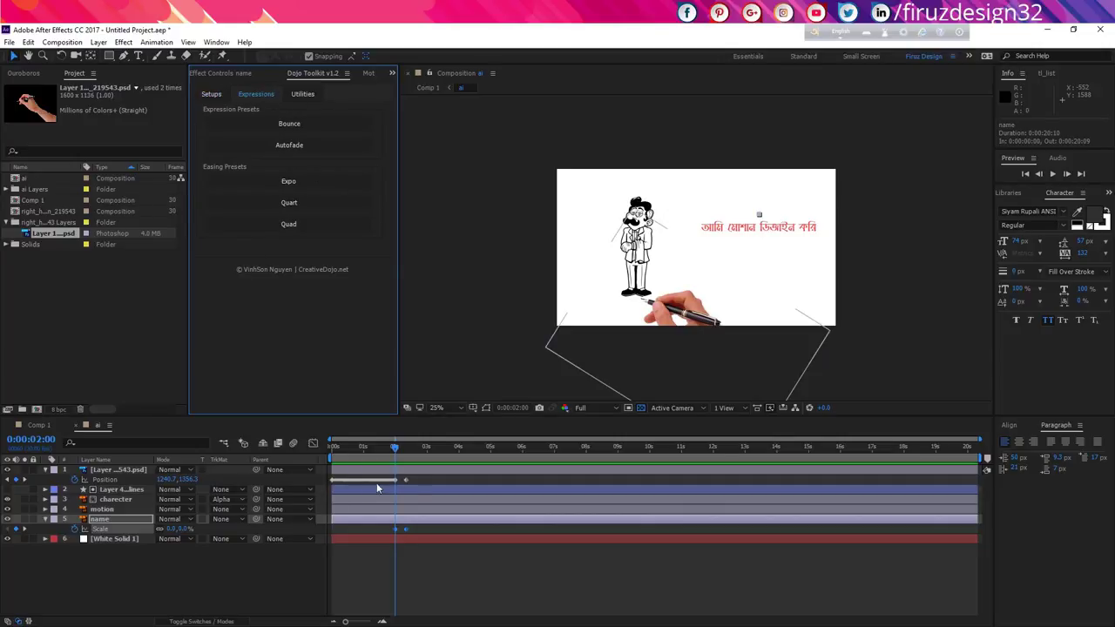
Apply the Bounce expression preset to the name layer's Scale keyframes and preview the result.
left_click(106, 530)
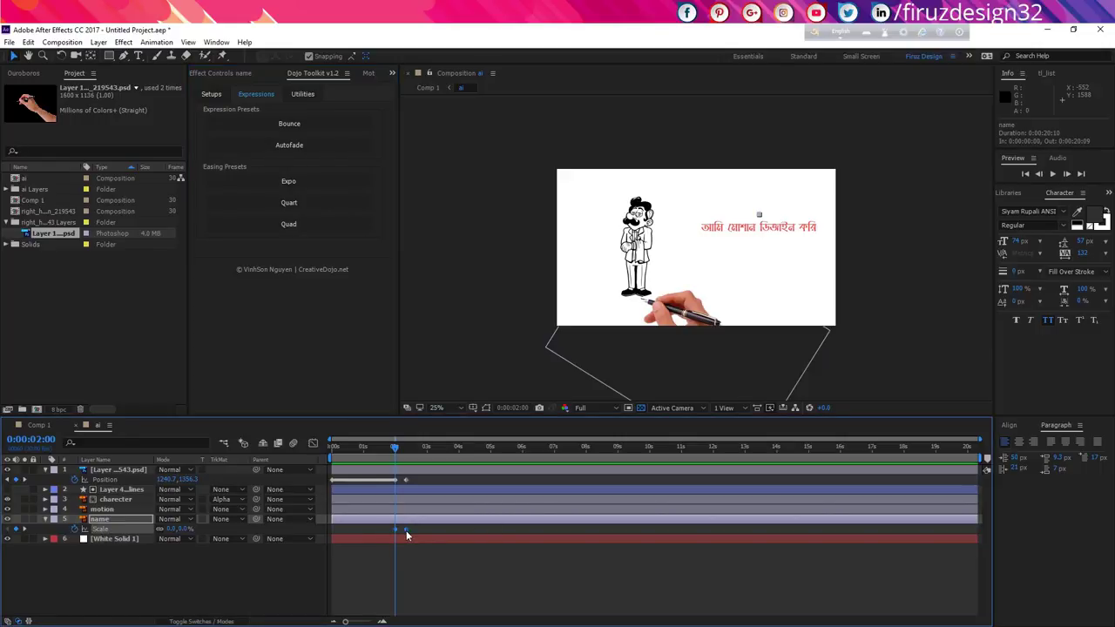
left_click(291, 123)
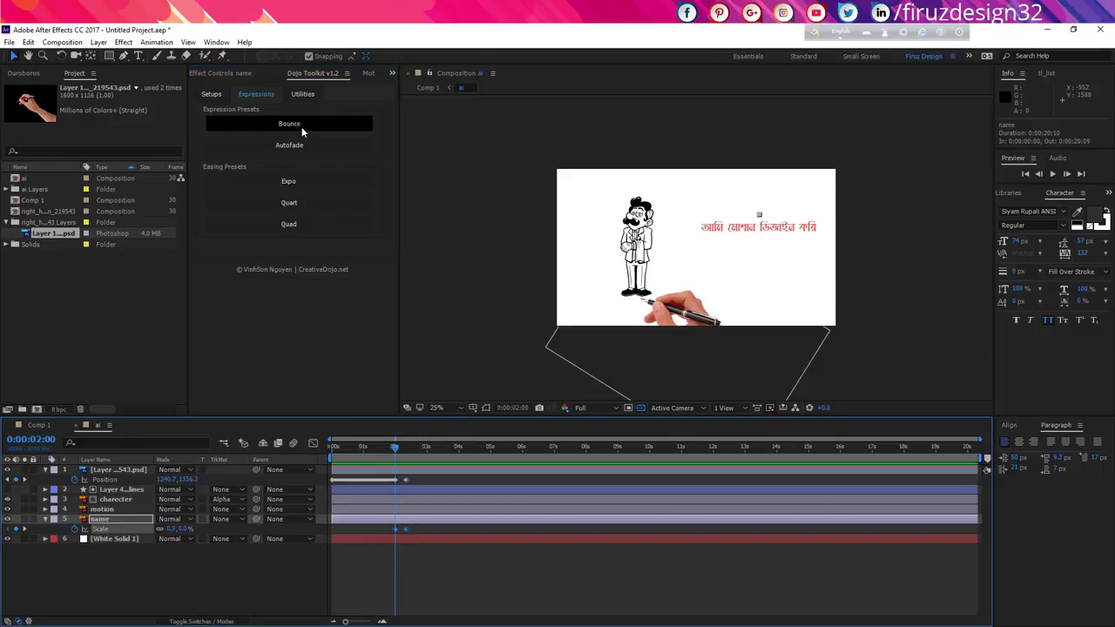
left_click(388, 453)
key("space")
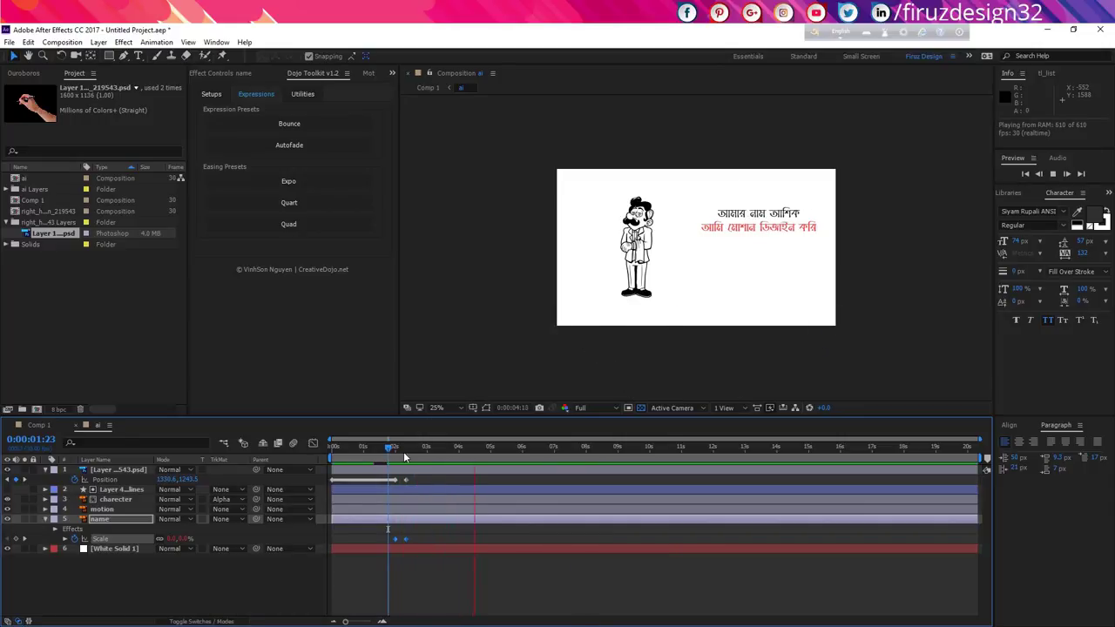
Add a Scale keyframe of 0% to the motion layer at 0:00:02:07.
left_click_drag(387, 456, 402, 455)
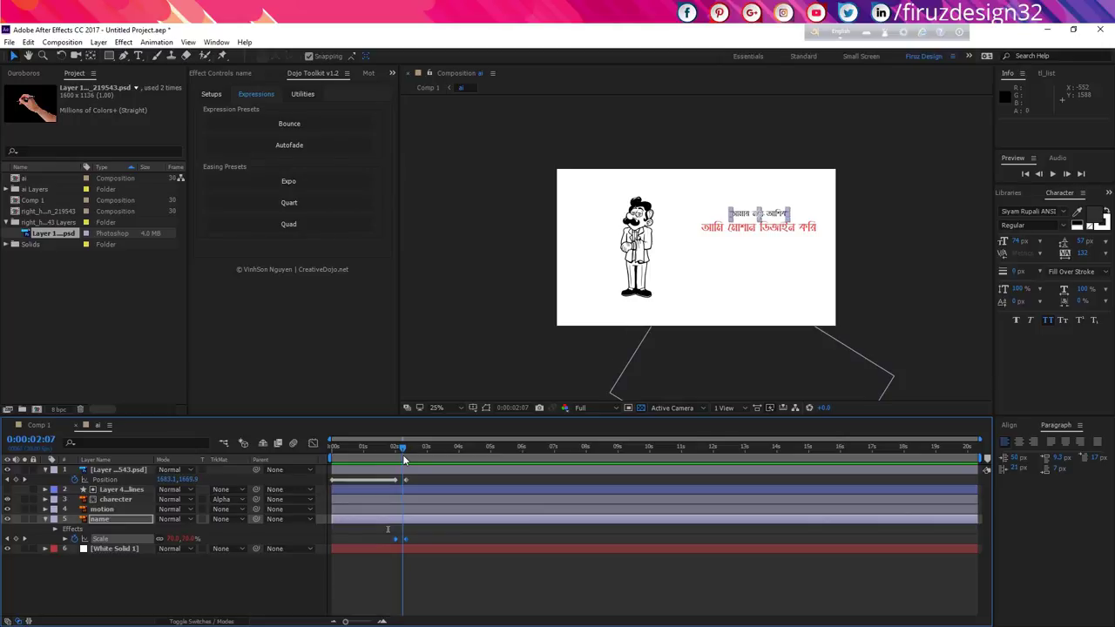
left_click(421, 508)
key("s")
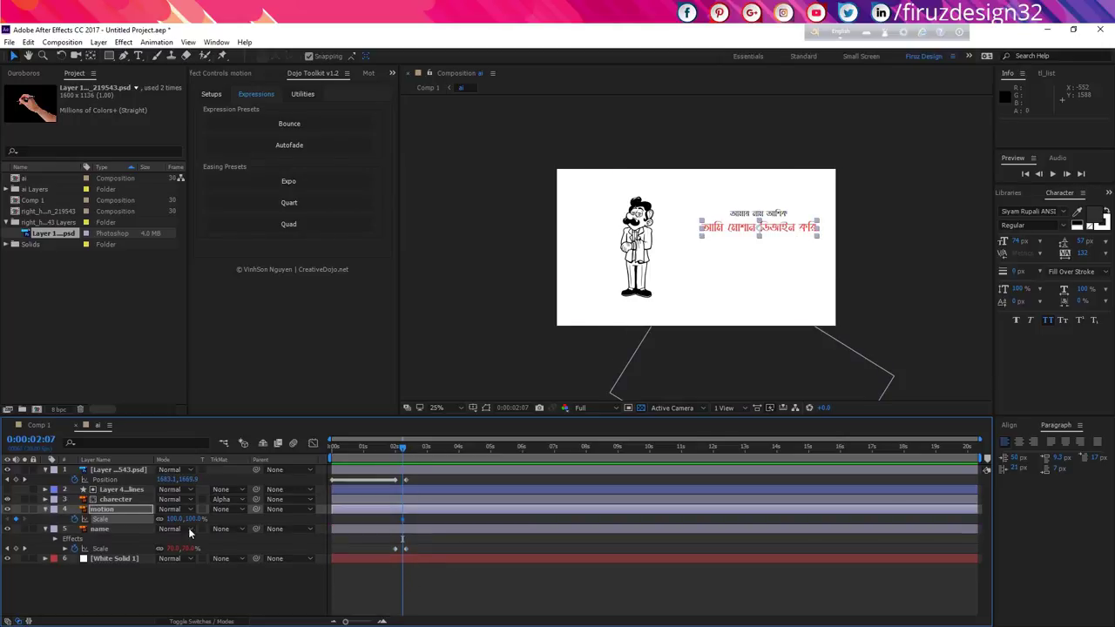
left_click(174, 519)
type("0")
key("Return")
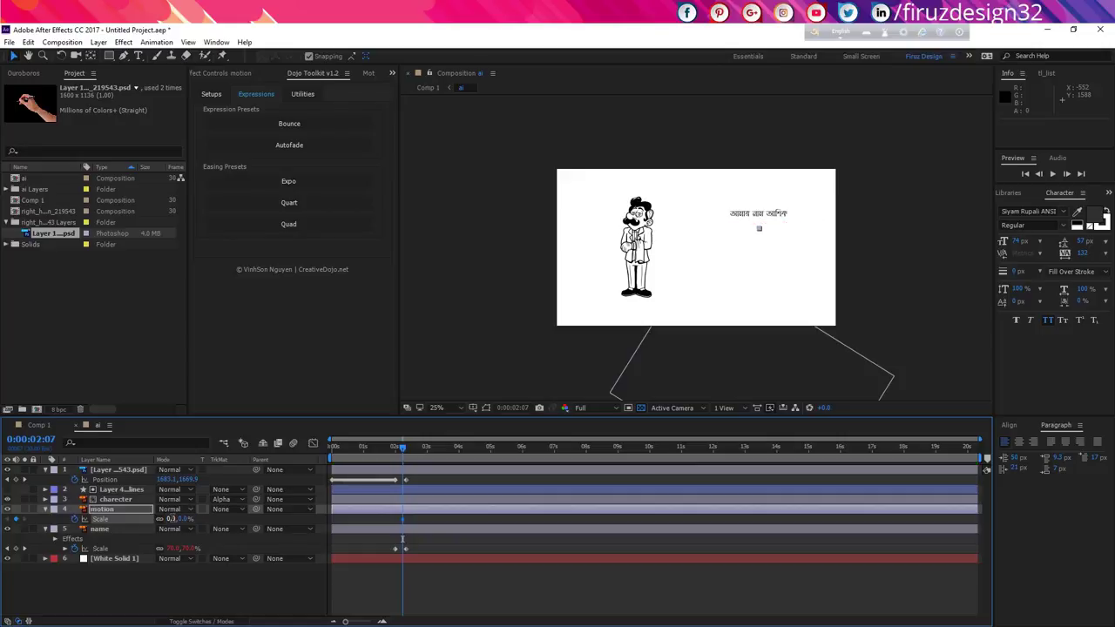
Keyframe the motion layer's Scale to 100% at 0:00:02:17 and apply the Bounce expression preset to it.
key("shift+Page_Down")
left_click(172, 518)
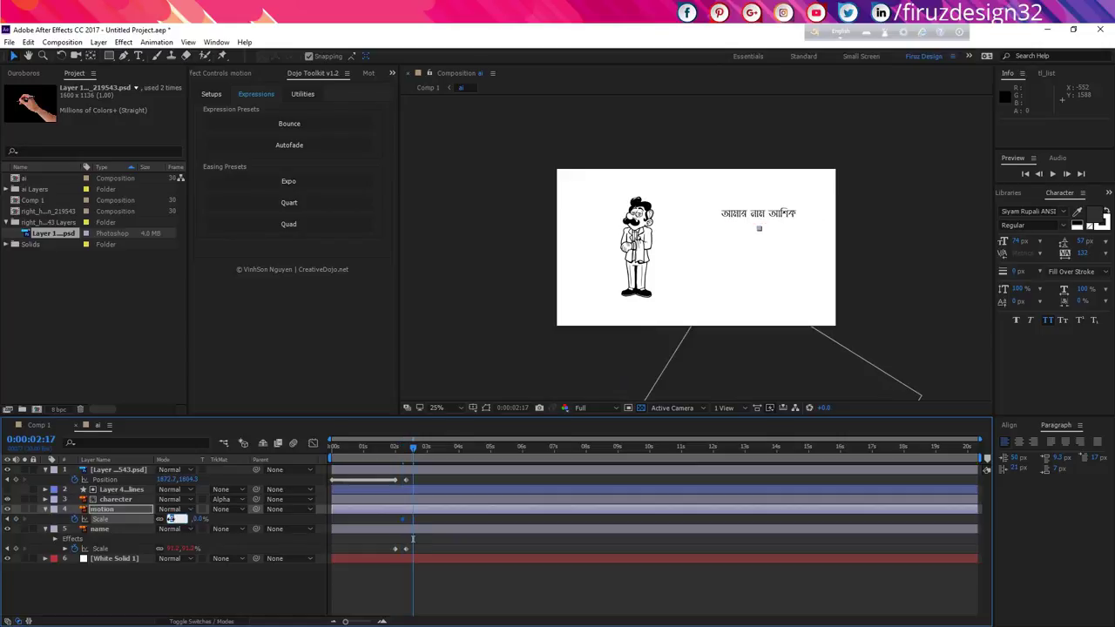
type("100")
key("Return")
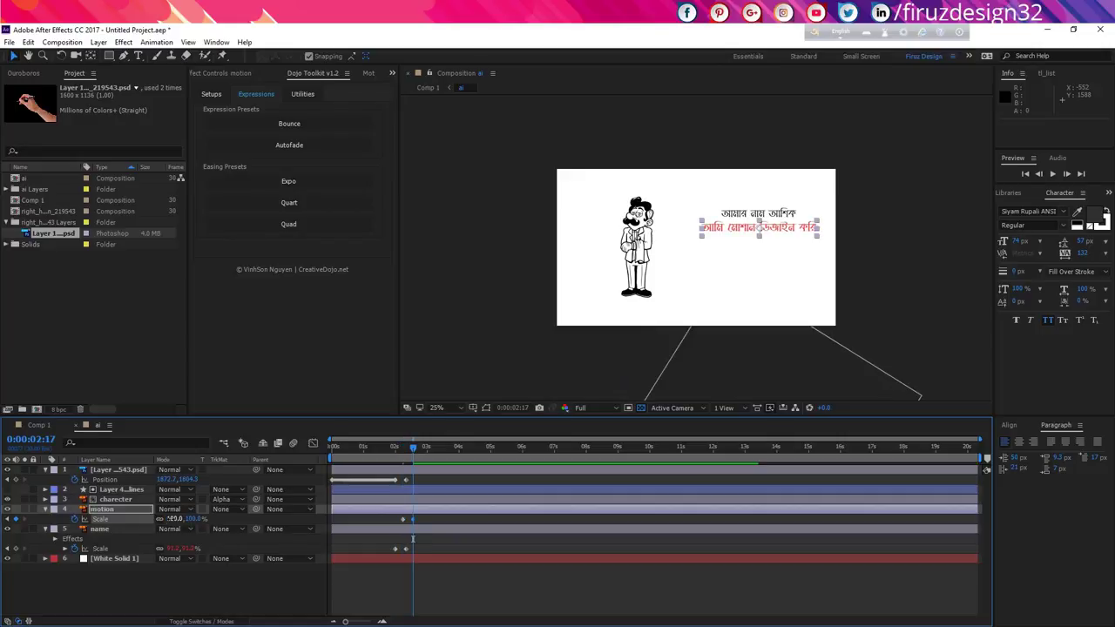
left_click(293, 125)
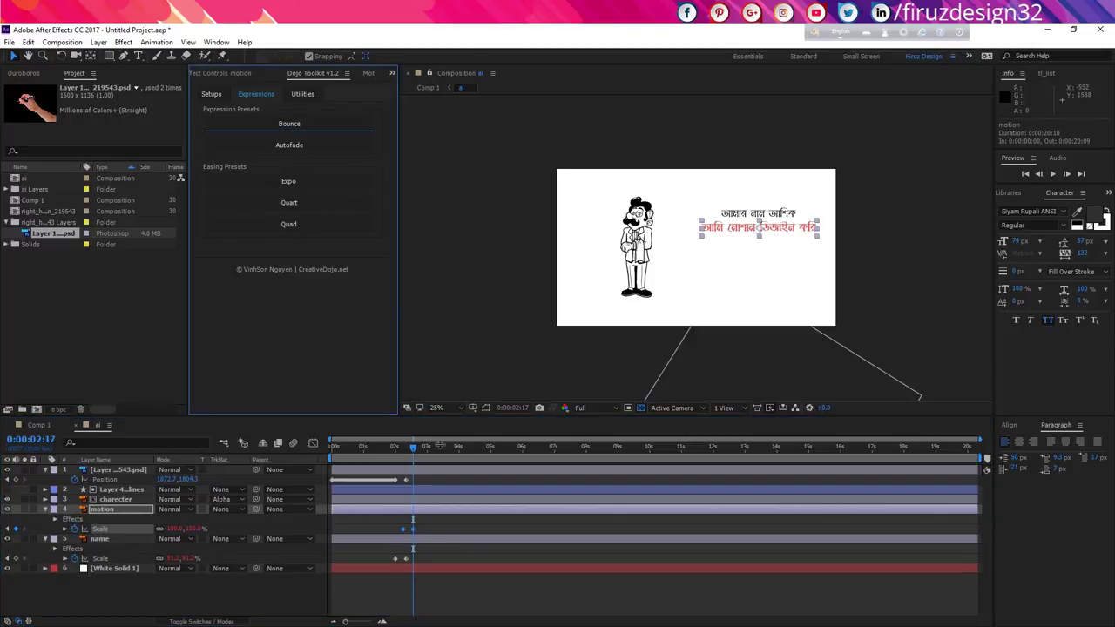
Play the whole animation from the start with the composition fitted to the viewer, checking both text lines' bounce.
left_click_drag(399, 448, 252, 448)
key("space")
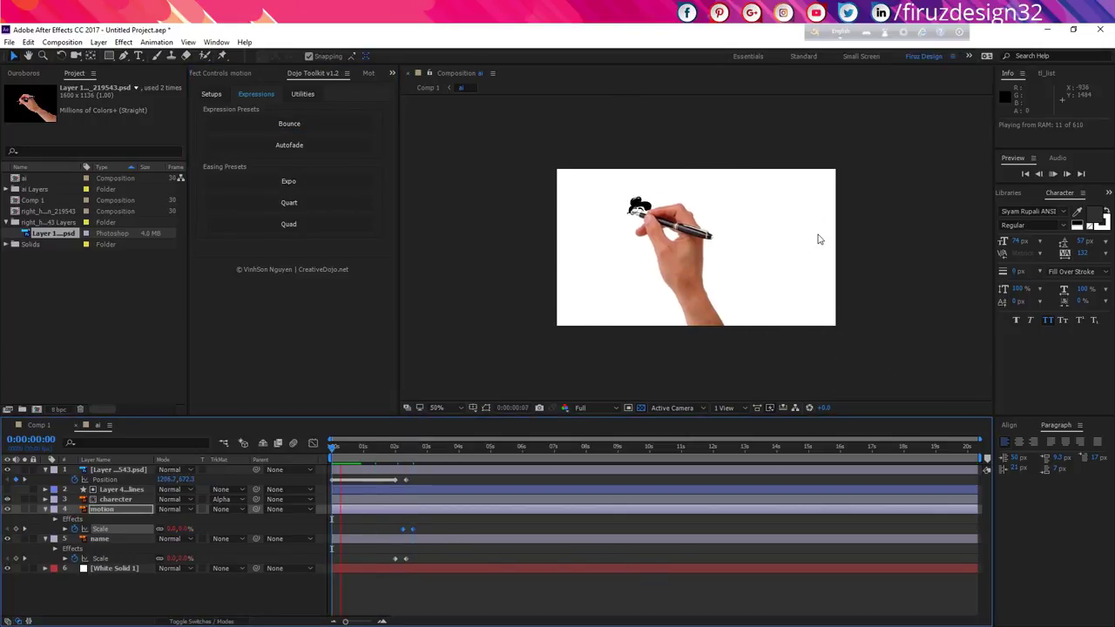
scroll(819, 239, "up", 3)
key("shift+slash")
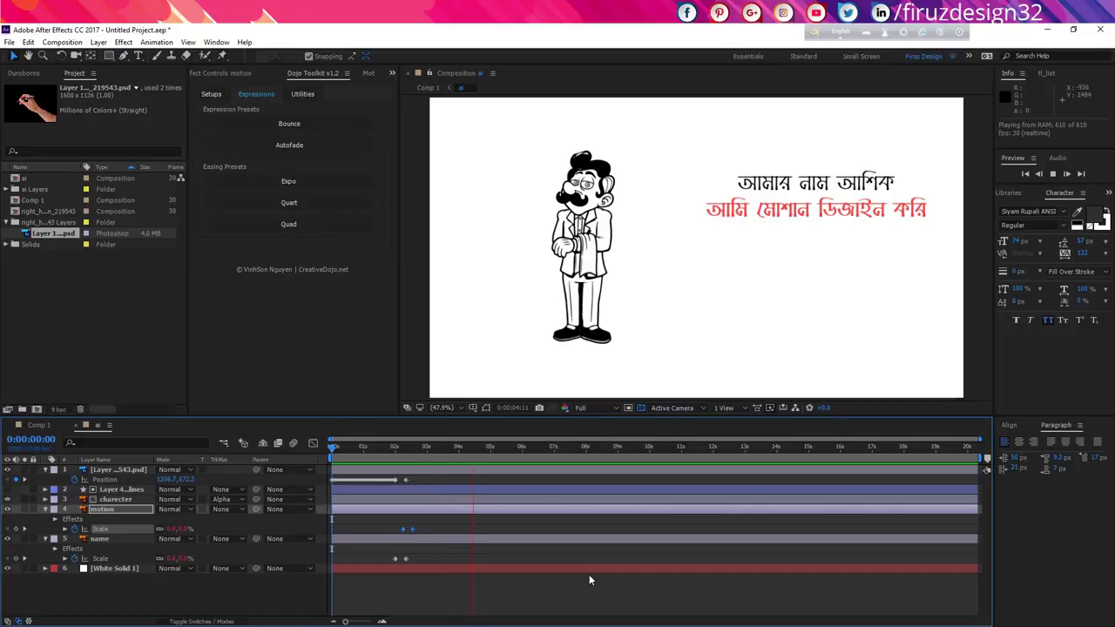
key("space")
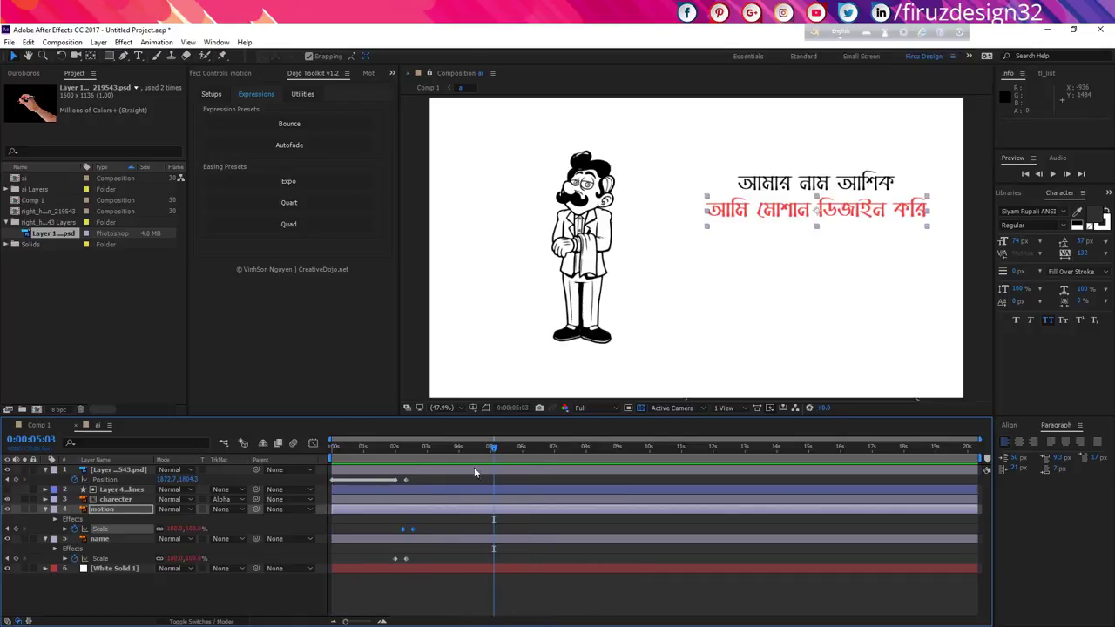
Show the motion layer's bounce effect controls and the timeline's layer switches, and replay the animation from the start.
left_click(237, 75)
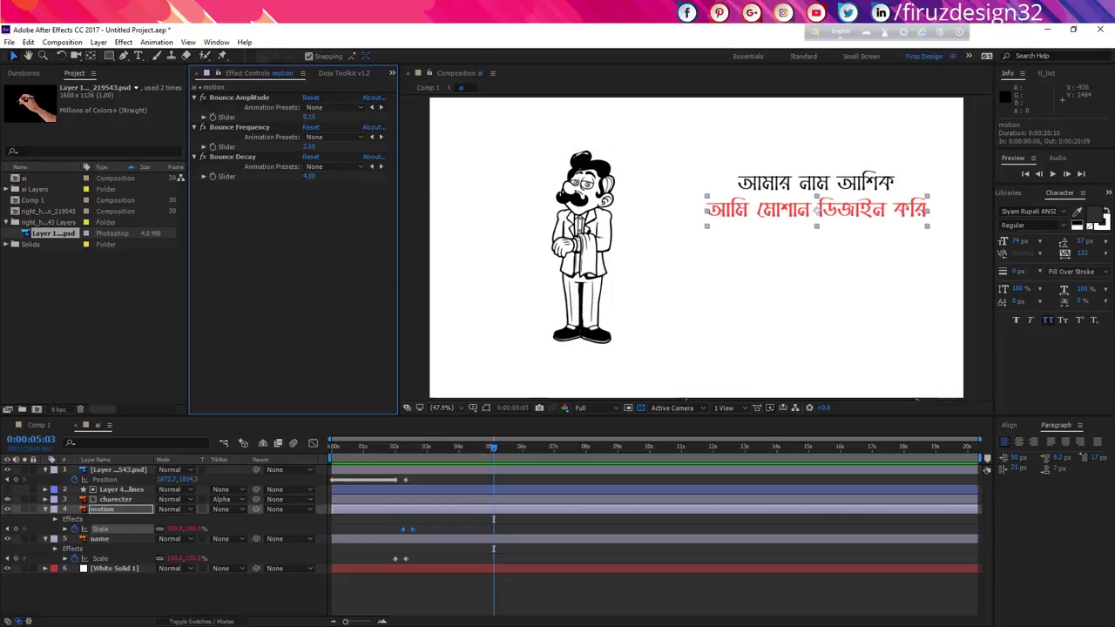
left_click(202, 622)
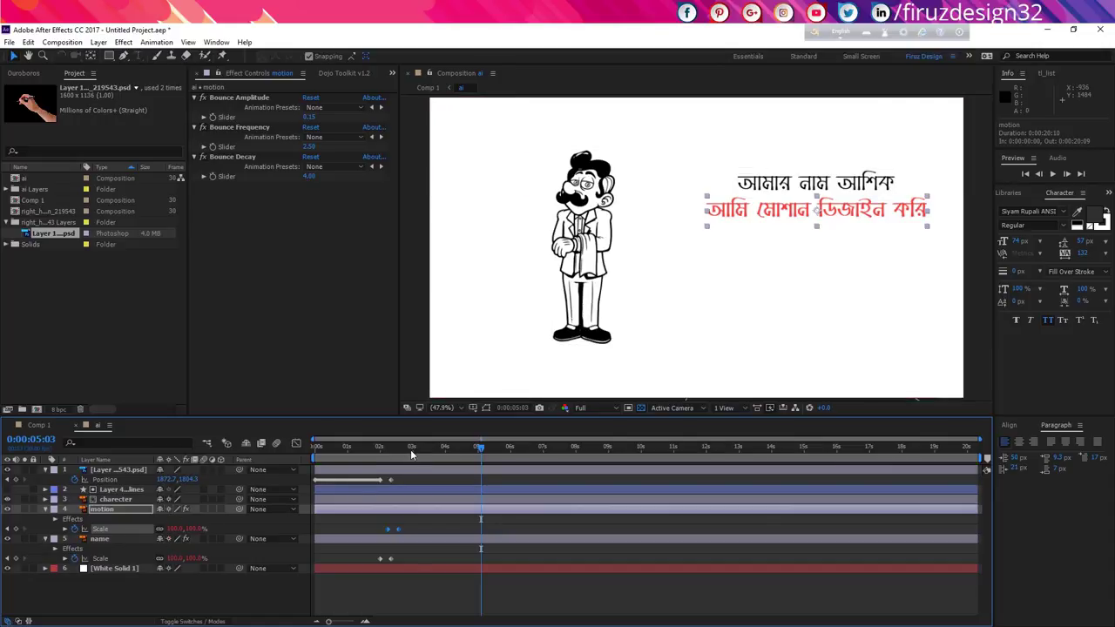
key("Home")
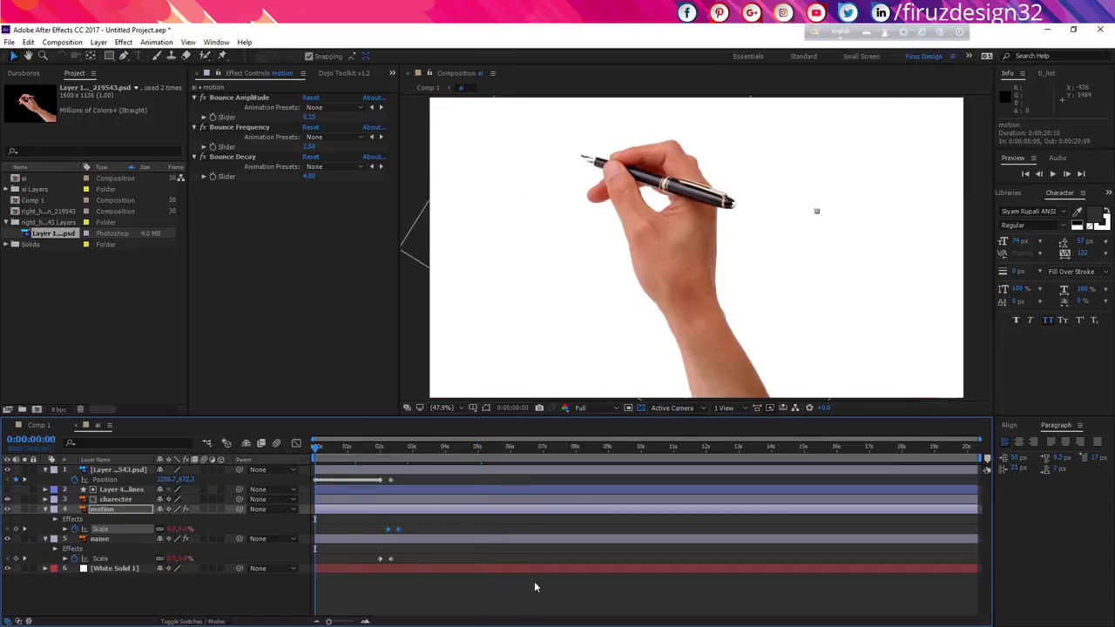
key("space")
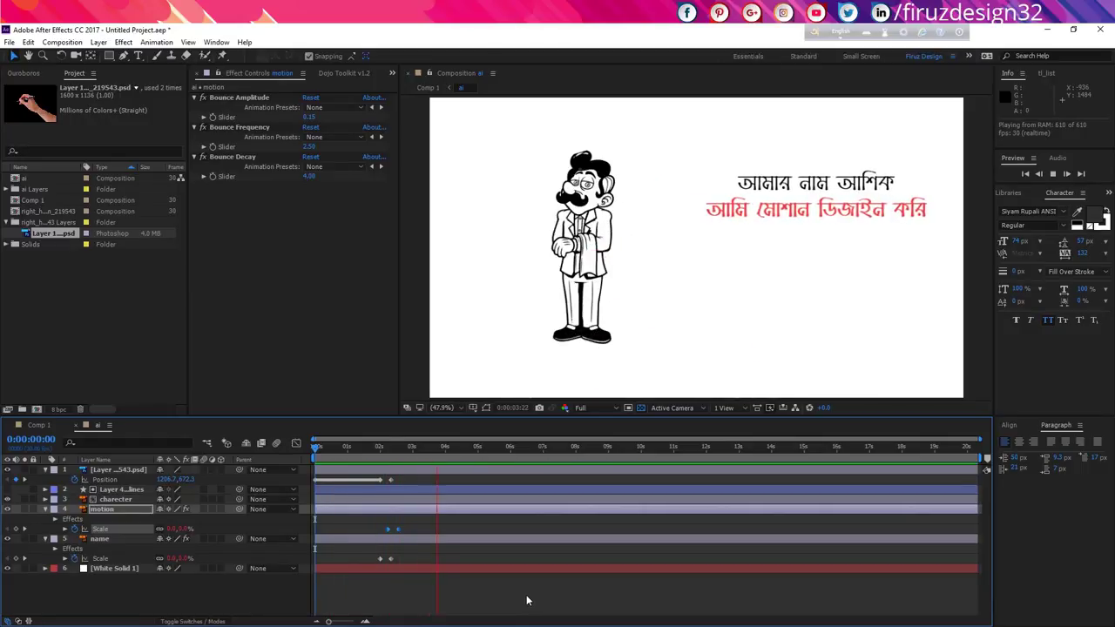
key("space")
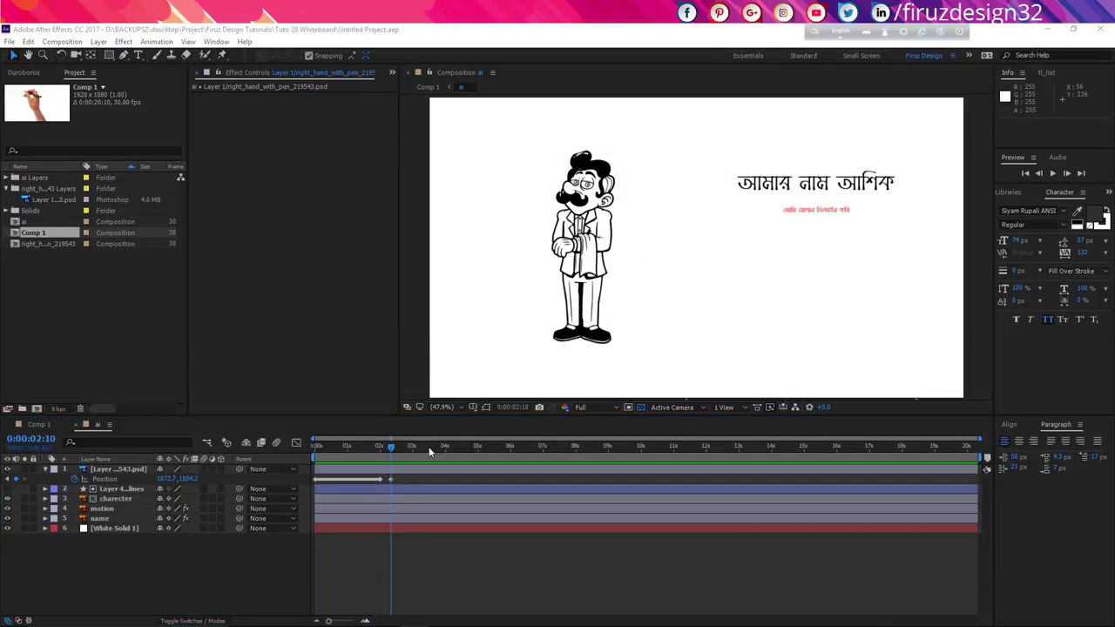
Set the end of the work area at 0:00:02:10, where the hand has left the frame.
mouse_move(392, 449)
left_mouse_down()
mouse_move(432, 446)
mouse_move(394, 452)
left_mouse_up()
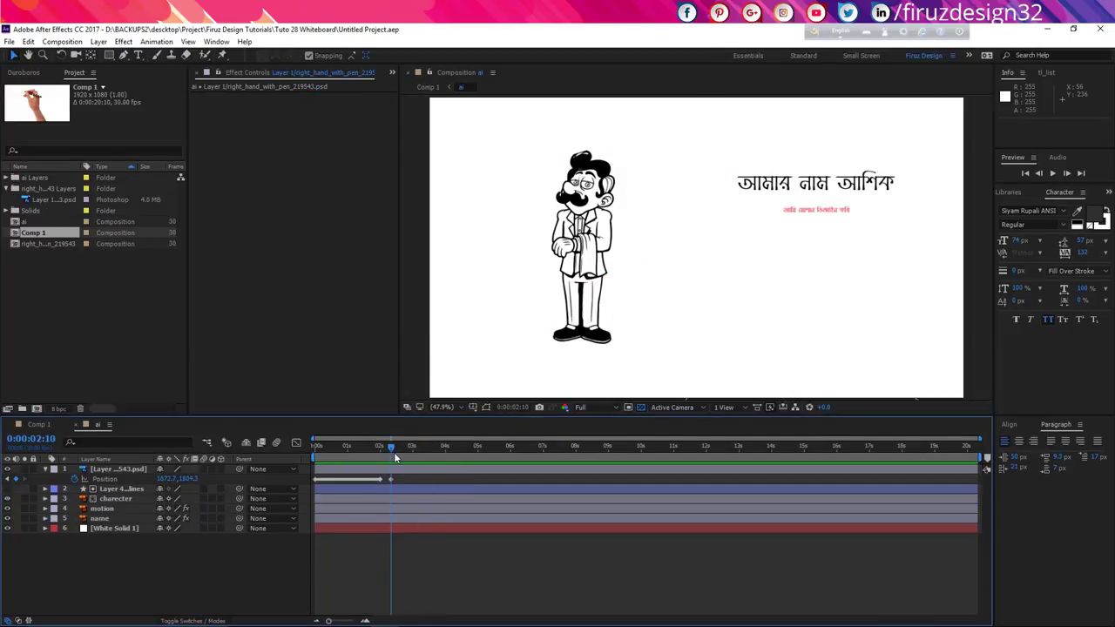
left_click(464, 521)
key("n")
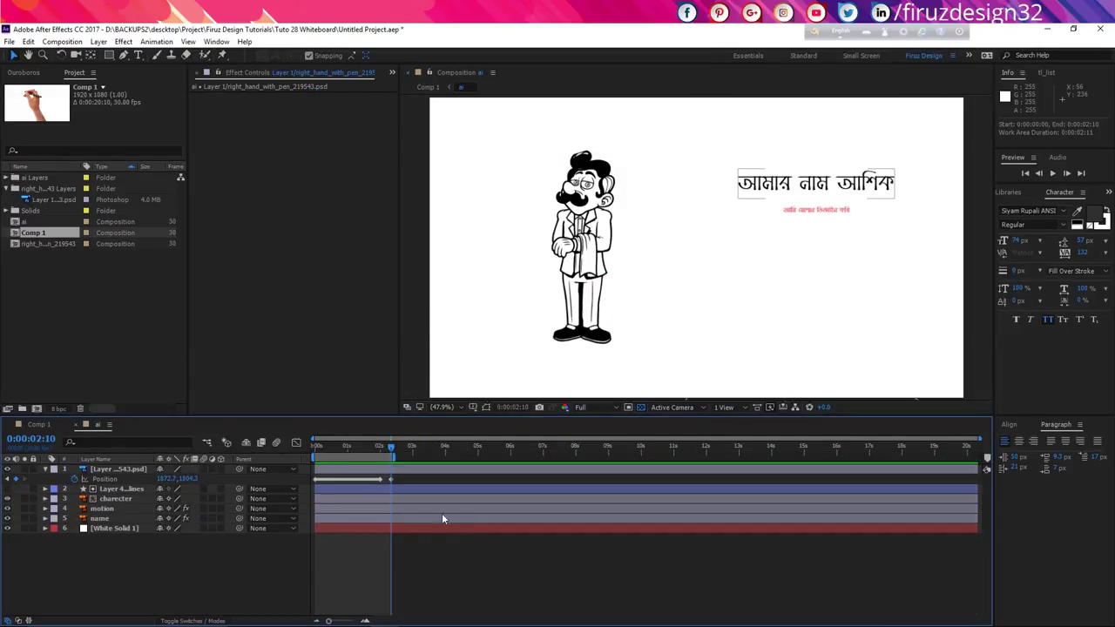
Trim the ai composition to the work area ending at 0:00:02:10 and play the shortened animation from the start.
right_click(380, 458)
left_click(424, 493)
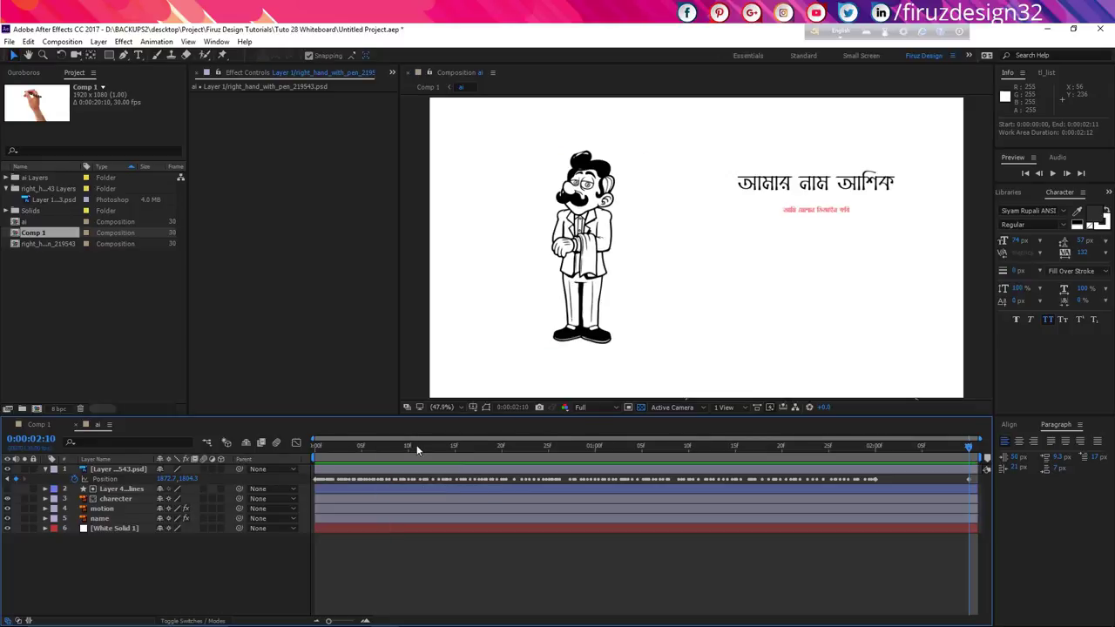
key("space")
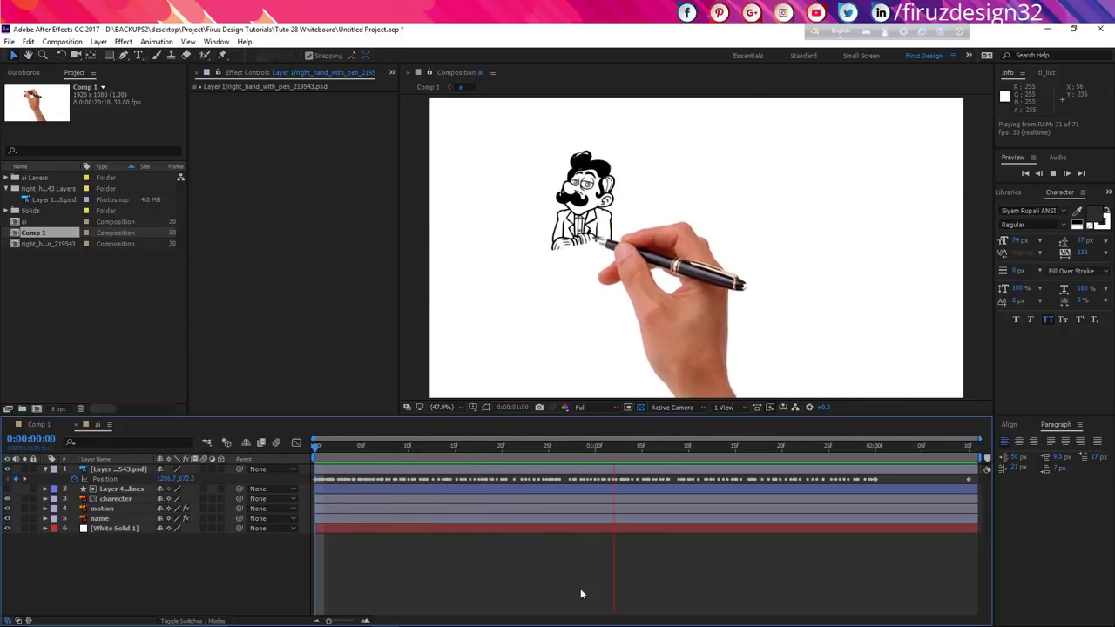
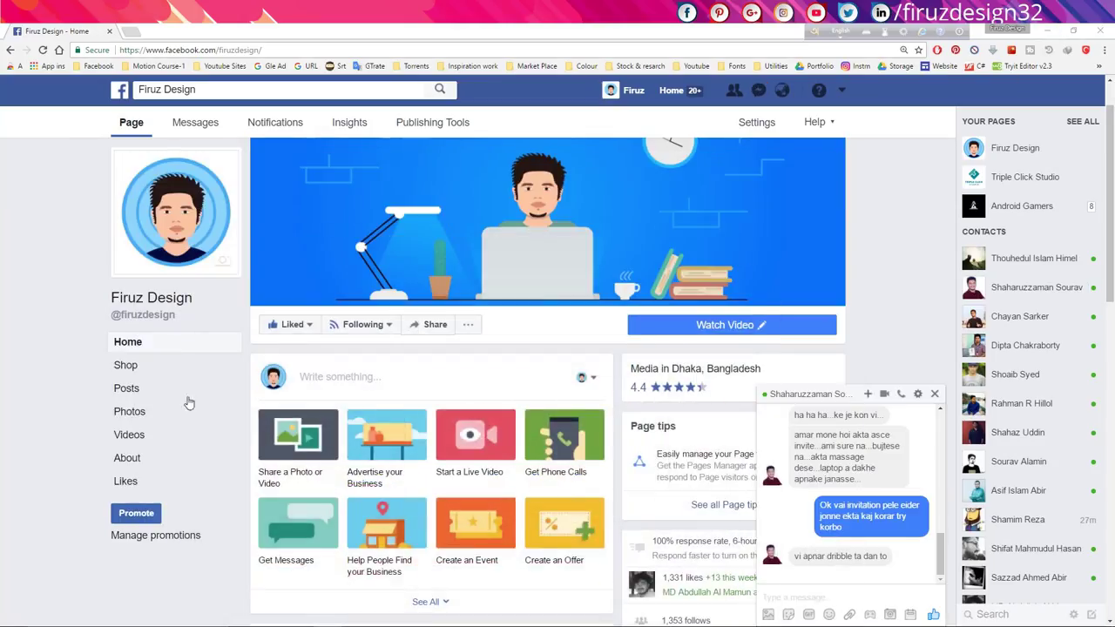
Look over the Firuz Design page on Facebook in the browser and show its following options for news feed and notifications.
scroll(23, 369, "down", 2)
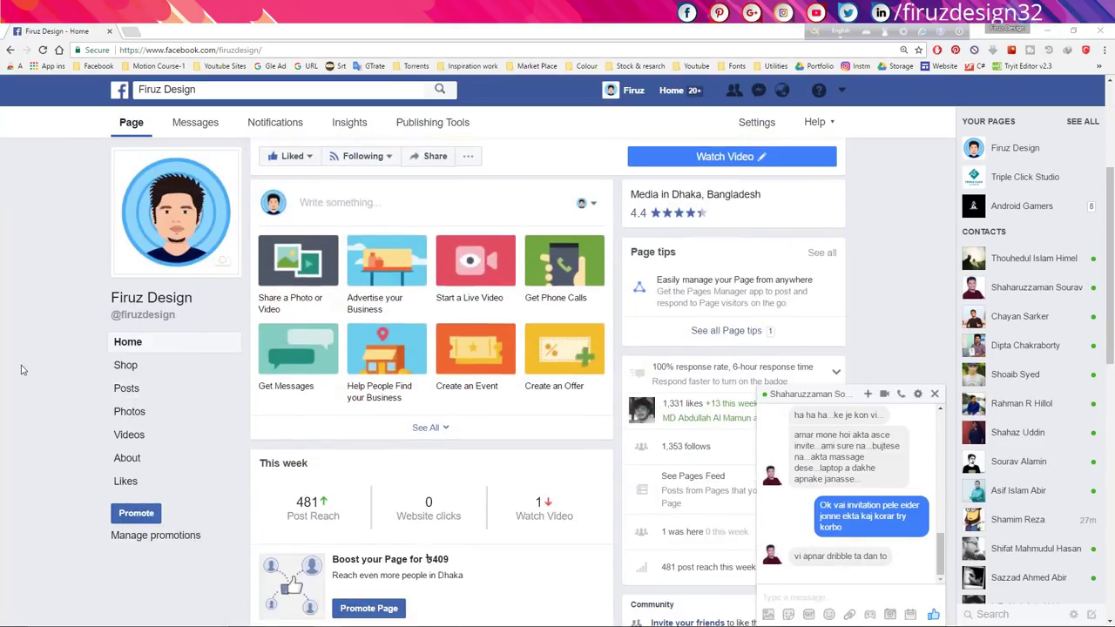
scroll(23, 369, "up", 2)
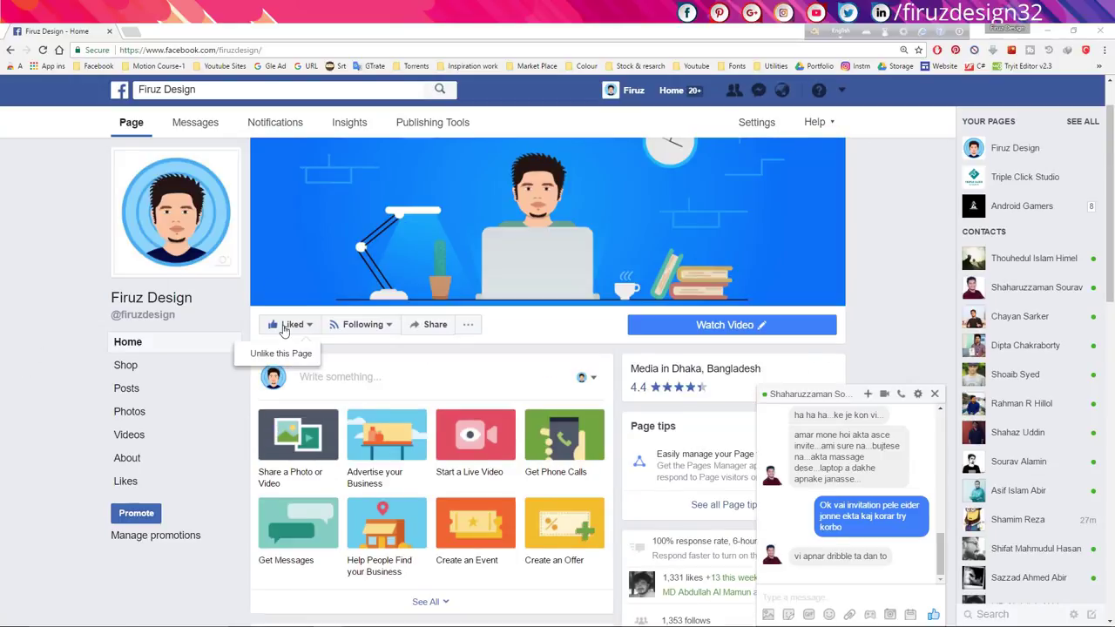
left_click(366, 329)
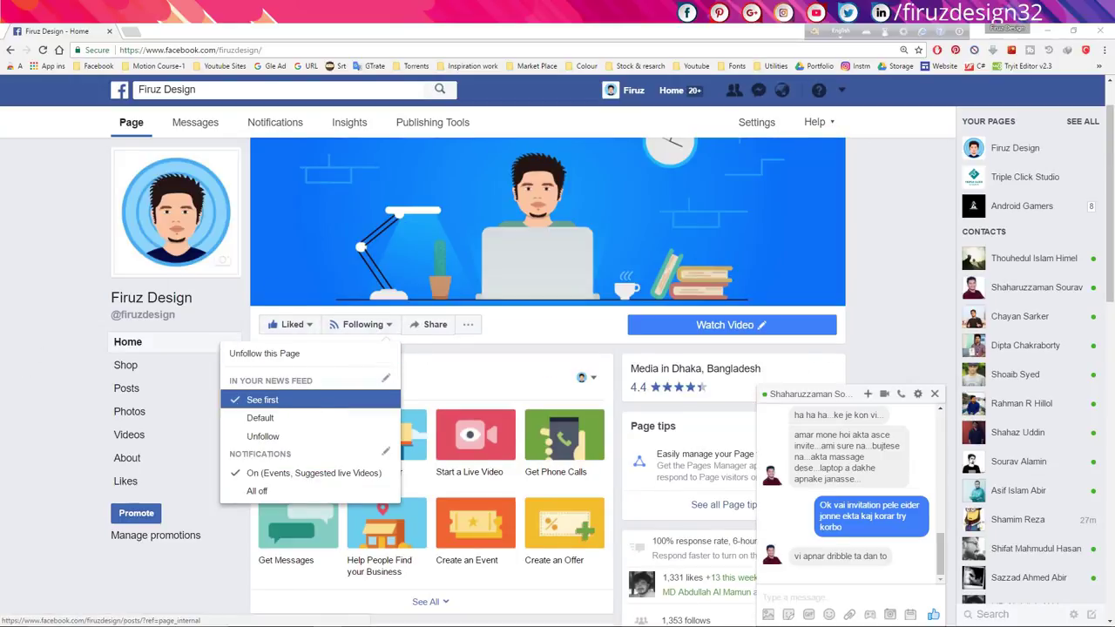